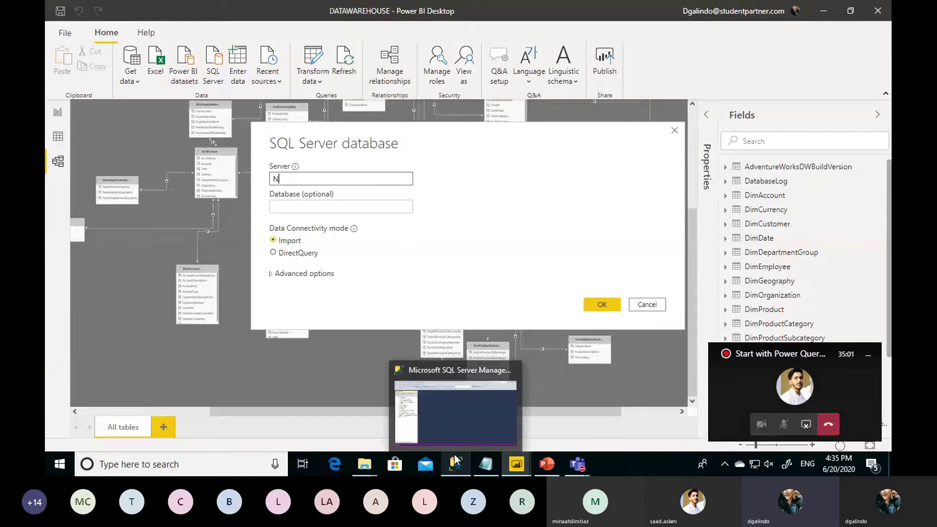
Step: Check the server name in SQL Server Management Studio, then connect Power BI Desktop to the SQL Server Nat2PC in Import mode
{"action": "mouse_move", "coordinate": [453, 415]}
{"action": "left_click", "coordinate": [453, 414]}
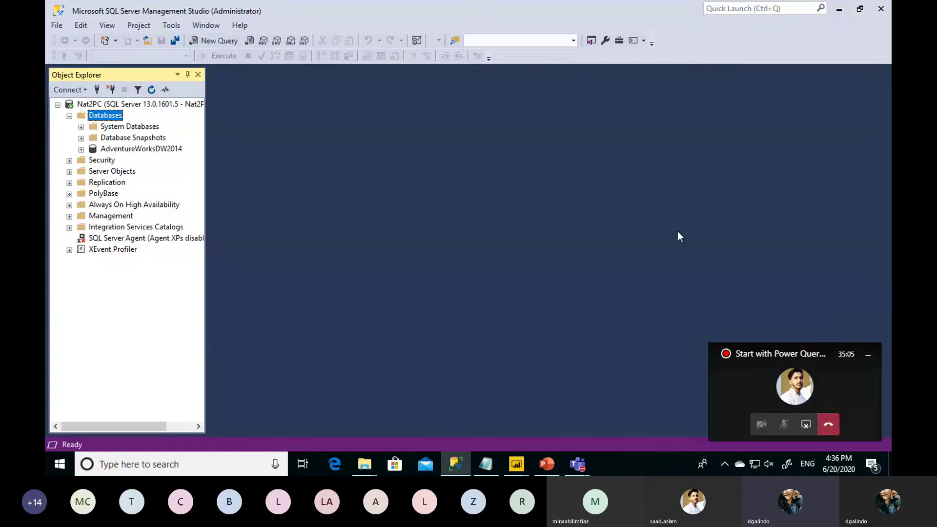
{"action": "left_click", "coordinate": [839, 10]}
{"action": "left_click", "coordinate": [347, 178]}
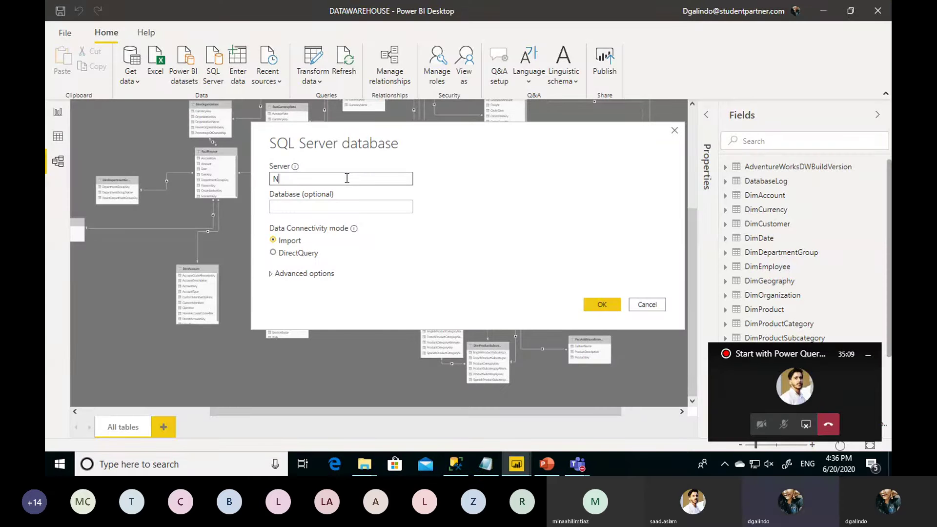
{"action": "type", "text": "at2PC"}
{"action": "left_click", "coordinate": [601, 302]}
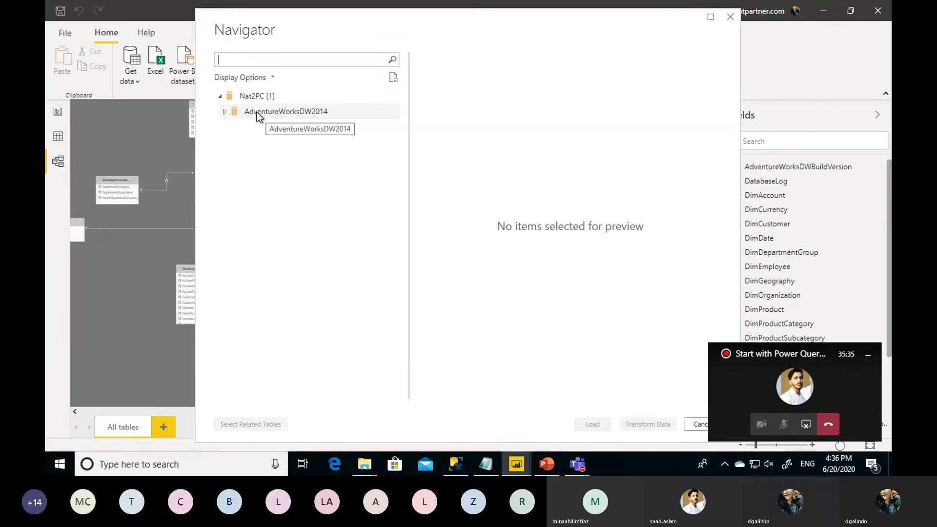
Step: Select DimGeography and its related tables in the AdventureWorksDW2014 database, and close the Navigator without loading them
{"action": "left_click", "coordinate": [225, 112]}
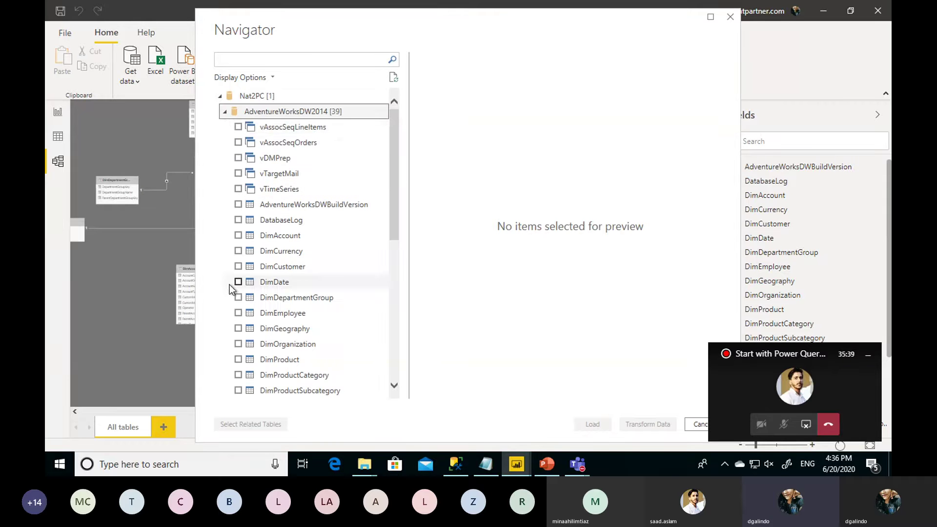
{"action": "scroll", "coordinate": [226, 299], "scroll_direction": "down", "scroll_amount": 7}
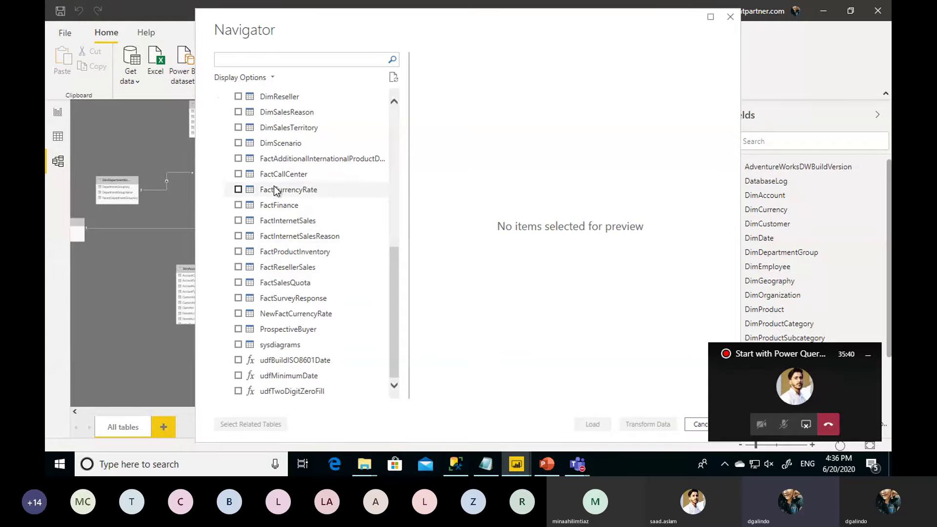
{"action": "scroll", "coordinate": [273, 187], "scroll_direction": "up", "scroll_amount": 7}
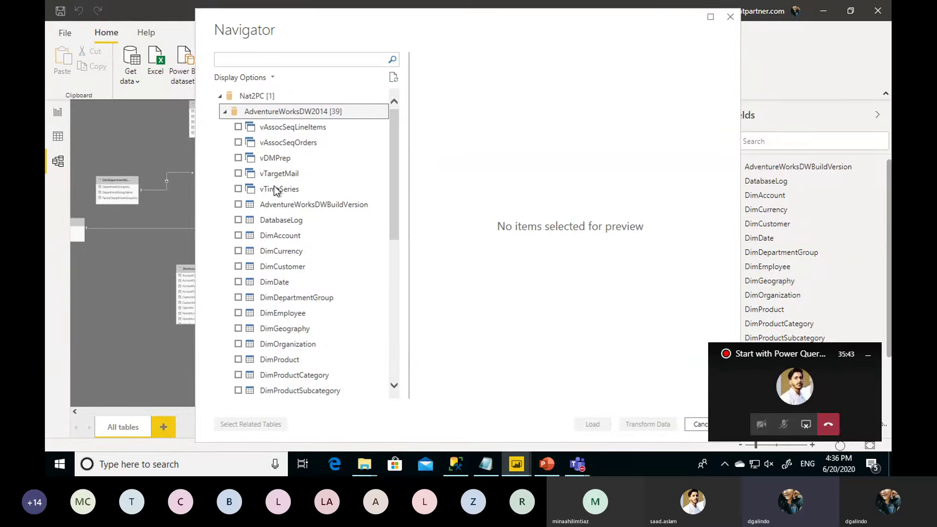
{"action": "scroll", "coordinate": [270, 250], "scroll_direction": "down", "scroll_amount": 7}
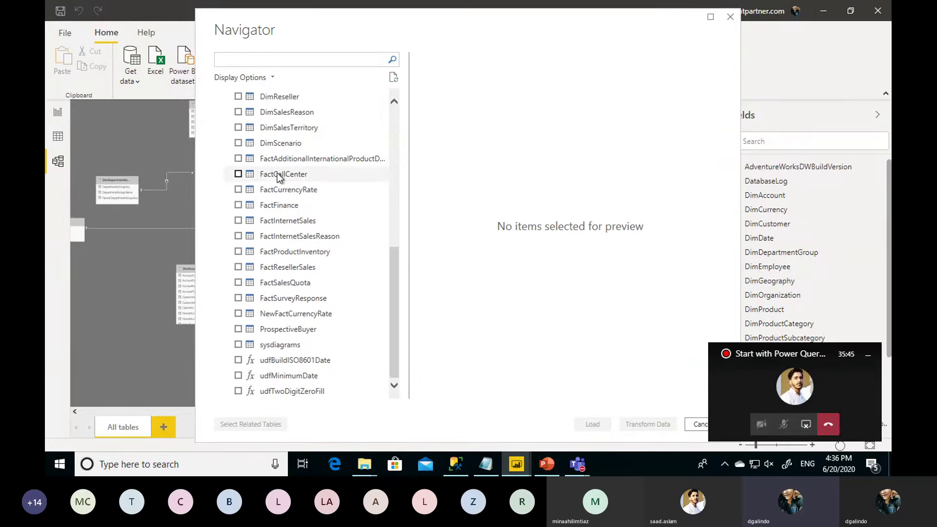
{"action": "scroll", "coordinate": [272, 176], "scroll_direction": "up", "scroll_amount": 3}
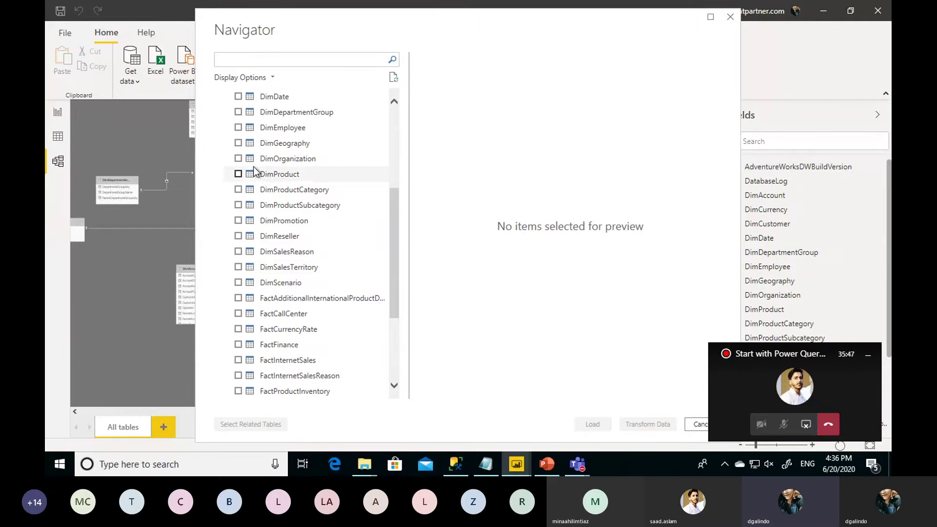
{"action": "left_click", "coordinate": [238, 143]}
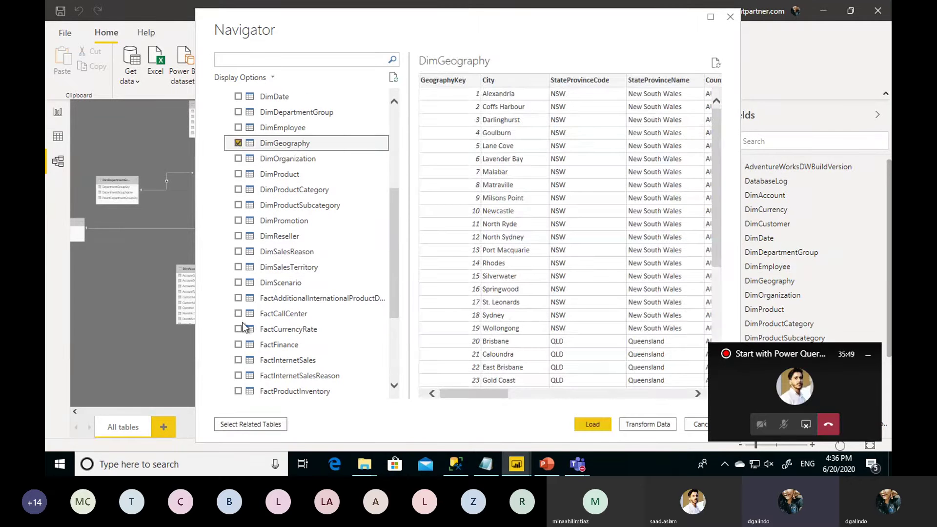
{"action": "left_click", "coordinate": [248, 423]}
{"action": "scroll", "coordinate": [309, 289], "scroll_direction": "down", "scroll_amount": 3}
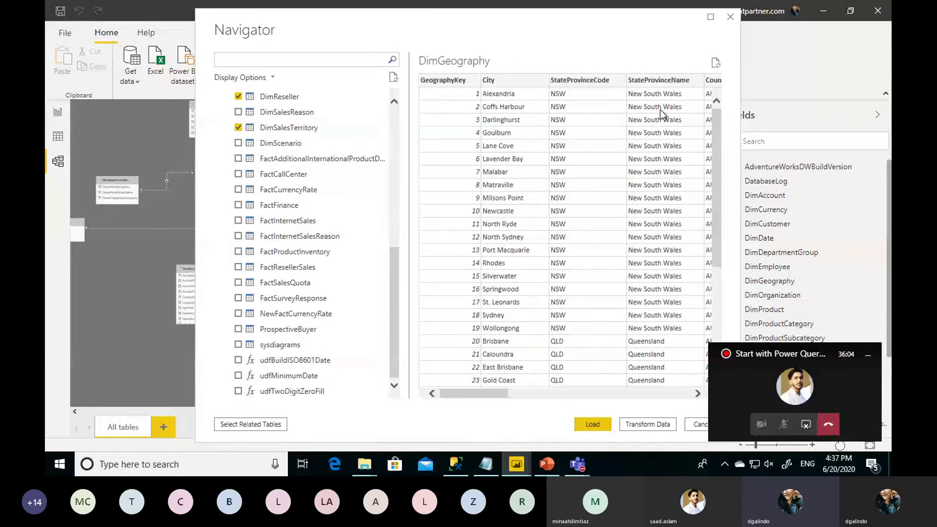
{"action": "left_click", "coordinate": [730, 18]}
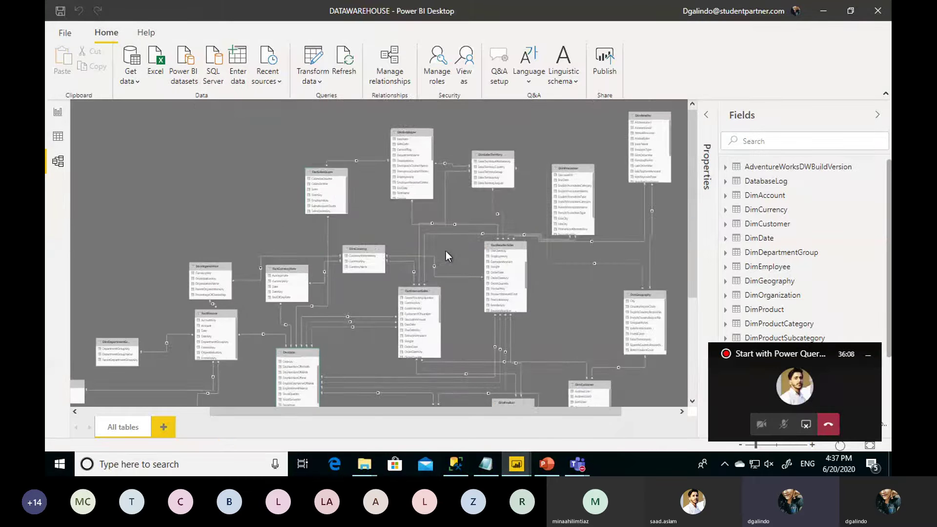
Step: Examine the table relationships in the data warehouse model, focusing on the DimDate table
{"action": "scroll", "coordinate": [353, 235], "scroll_direction": "up", "scroll_amount": 3}
{"action": "scroll", "coordinate": [353, 235], "scroll_direction": "down", "scroll_amount": 3}
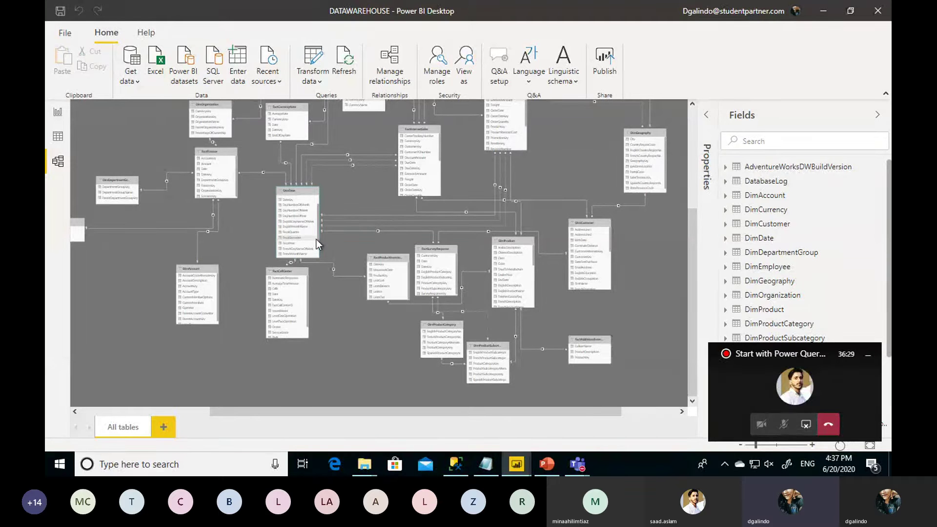
{"action": "left_click", "coordinate": [296, 192]}
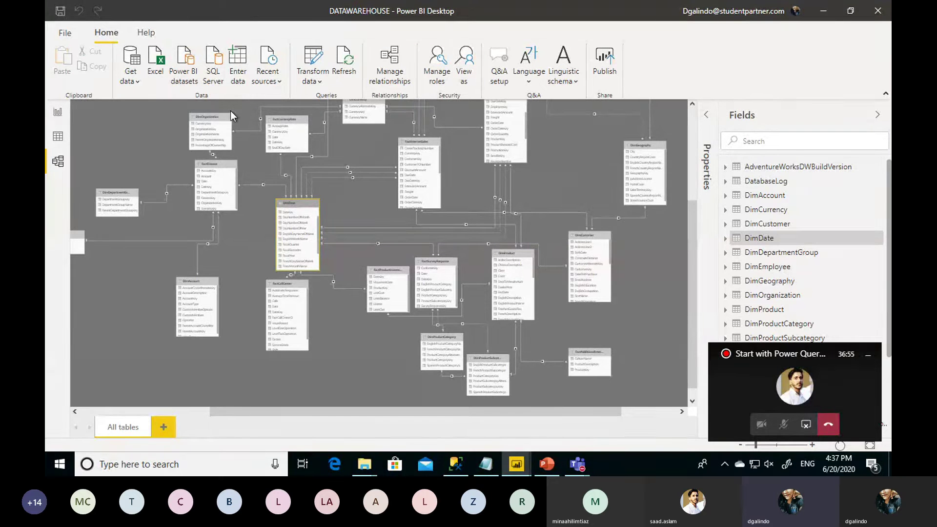
Step: Find Power BI Desktop in the Windows search, open a new instance, and dismiss its start screen
{"action": "left_click", "coordinate": [58, 466]}
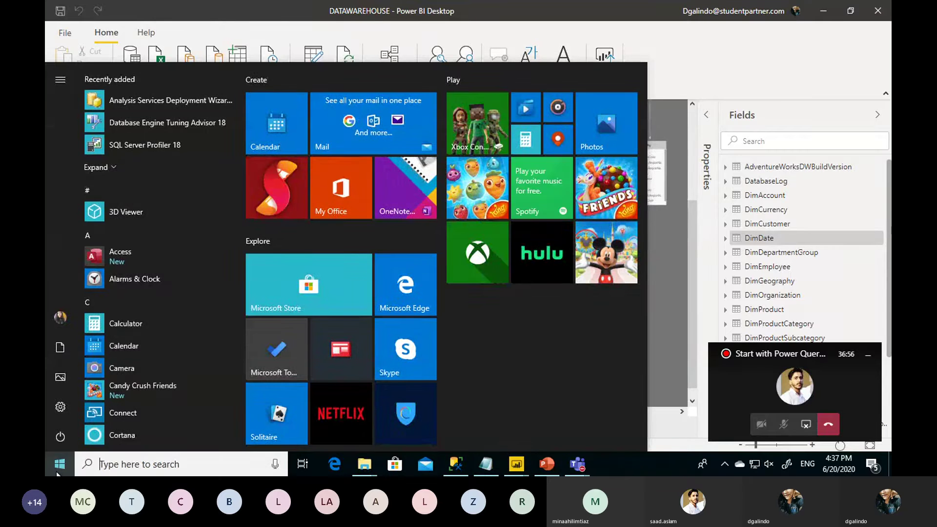
{"action": "type", "text": "E"}
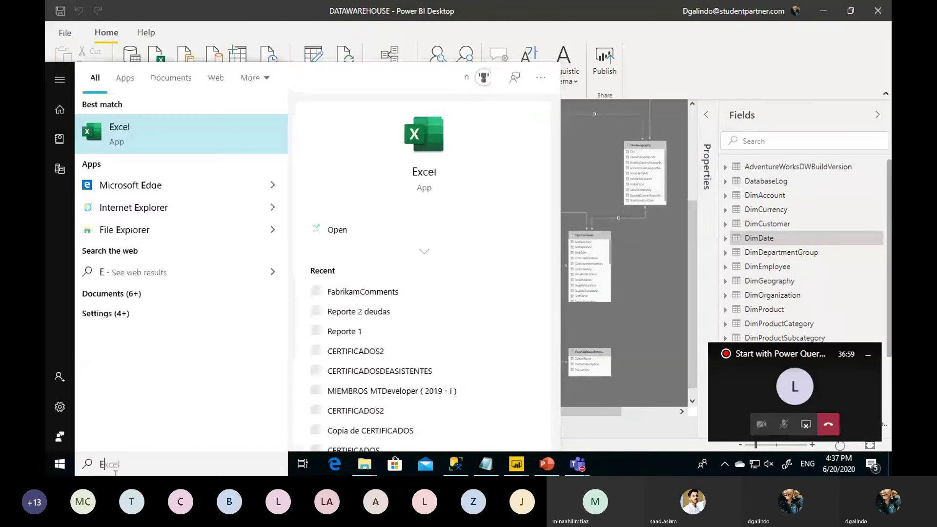
{"action": "key", "text": "BackSpace"}
{"action": "type", "text": "PO"}
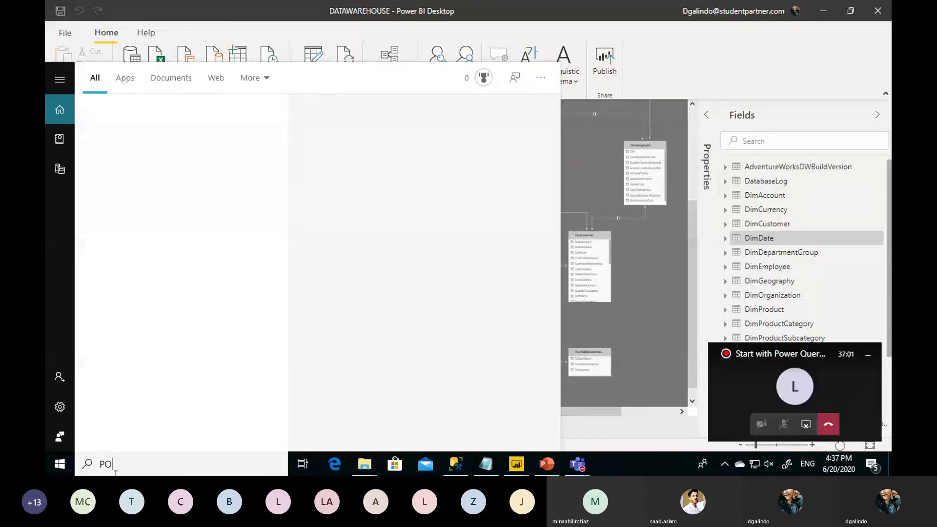
{"action": "type", "text": "WER"}
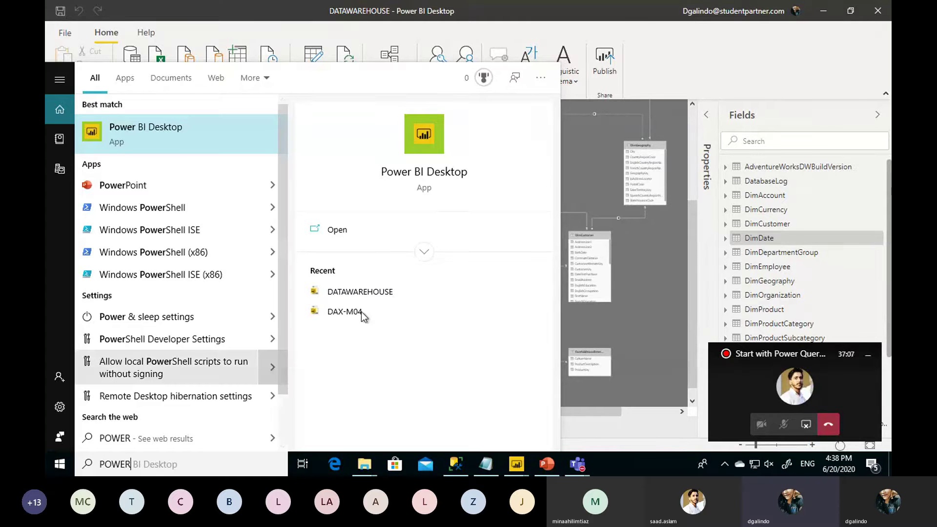
{"action": "left_click", "coordinate": [365, 232]}
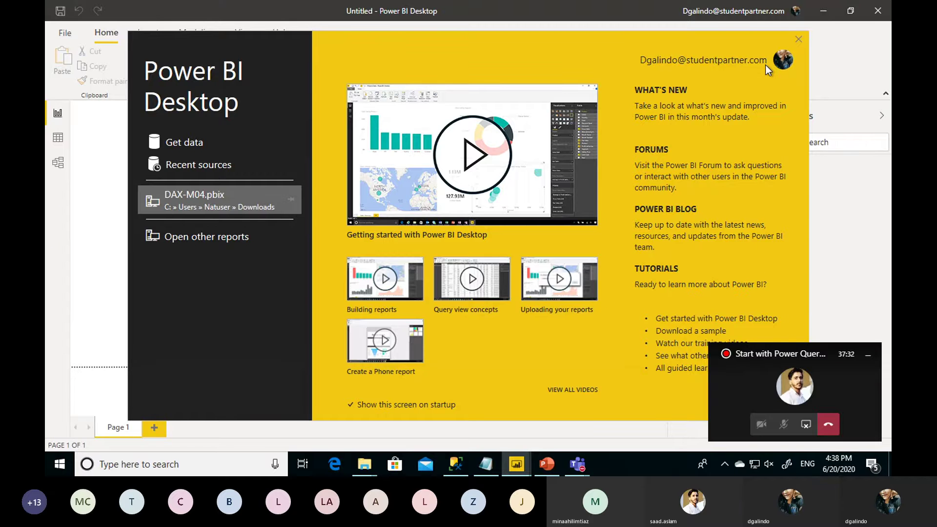
{"action": "left_click", "coordinate": [799, 38]}
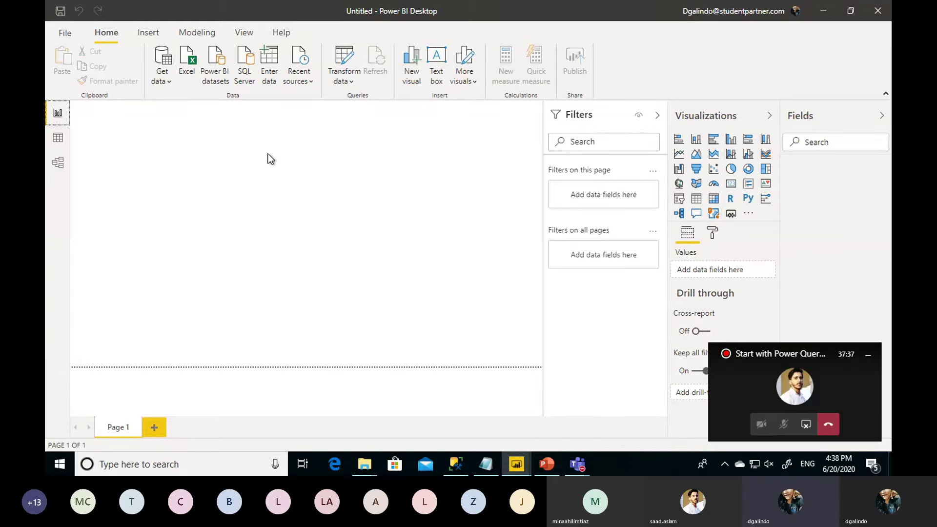
Step: Load the FabrikamComments CSV file from the TextAnalysis folder through the Excel data source, with all file types shown
{"action": "left_click", "coordinate": [186, 76]}
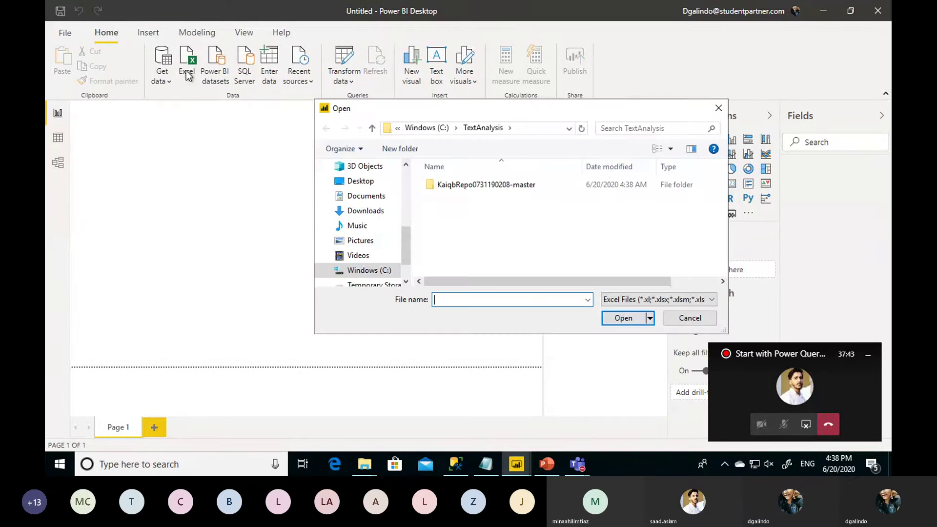
{"action": "left_click", "coordinate": [634, 299]}
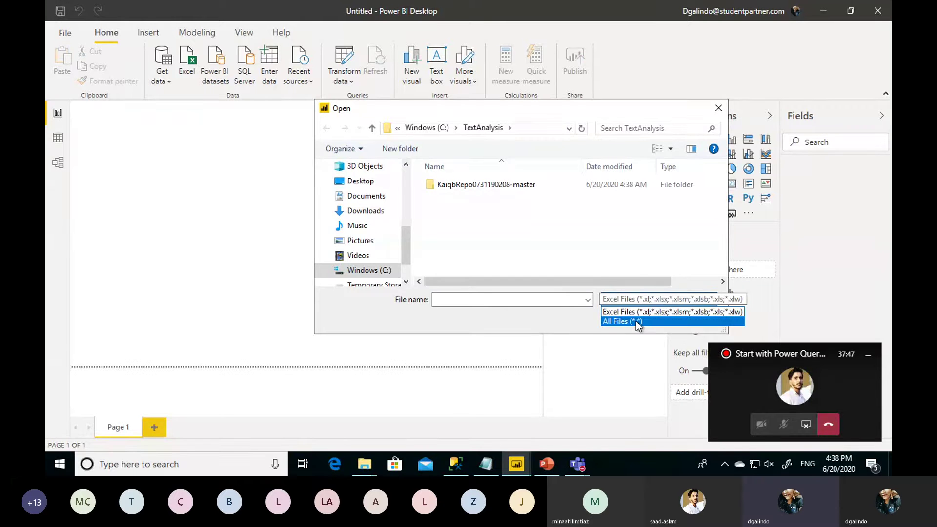
{"action": "left_click", "coordinate": [636, 321]}
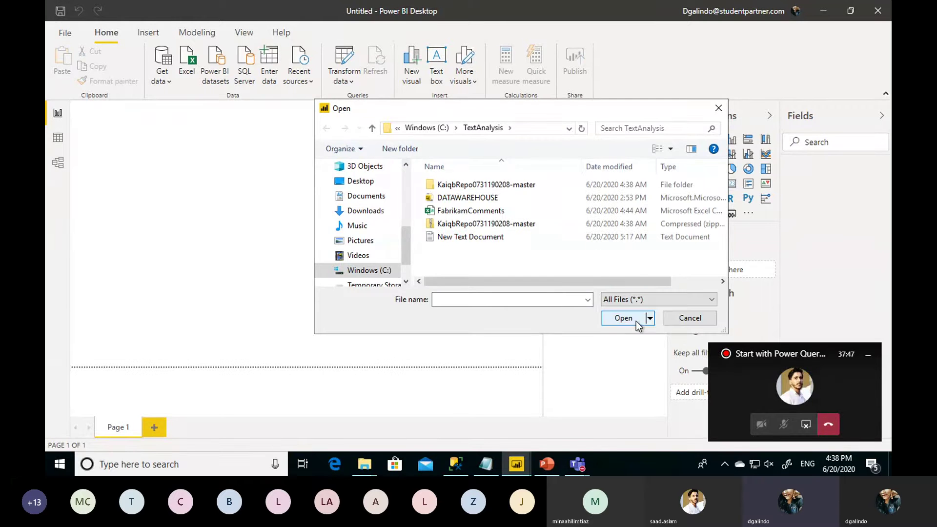
{"action": "left_click", "coordinate": [535, 211]}
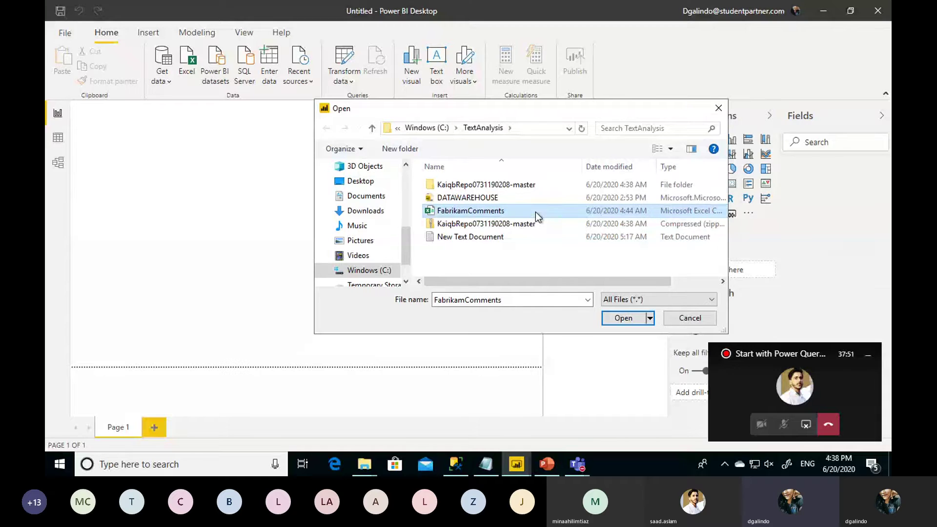
{"action": "left_click", "coordinate": [623, 318]}
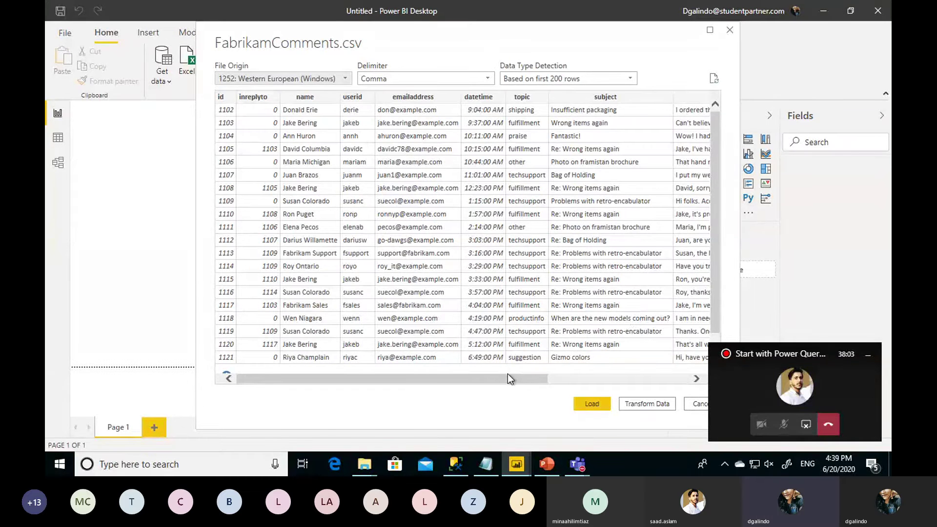
{"action": "left_click_drag", "start_coordinate": [511, 376], "coordinate": [652, 382]}
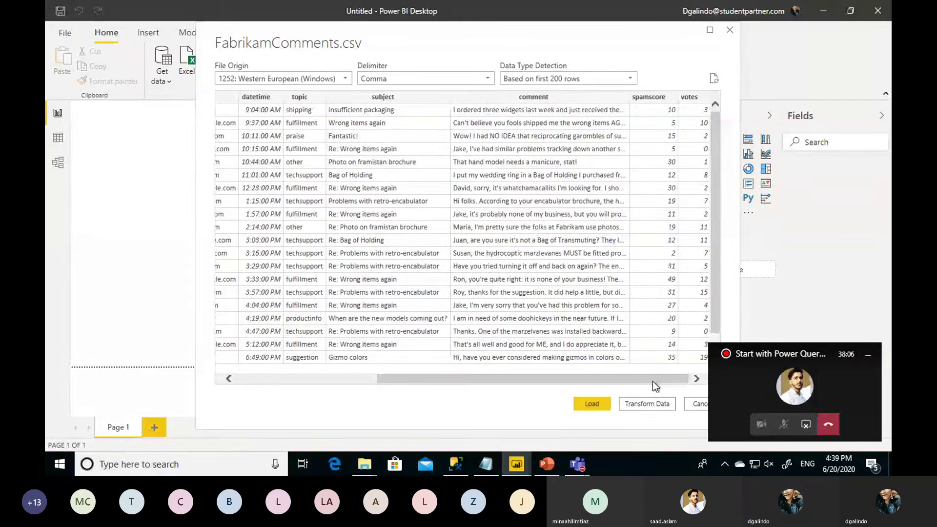
{"action": "left_click", "coordinate": [599, 405]}
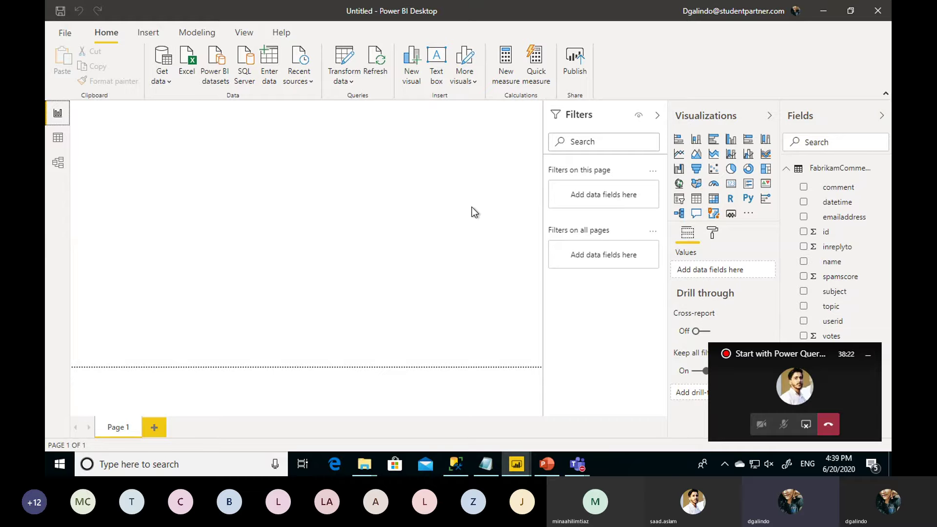
Step: Display the FabrikamComments rows in Data view and examine its columns, including the comment column
{"action": "left_click", "coordinate": [58, 138]}
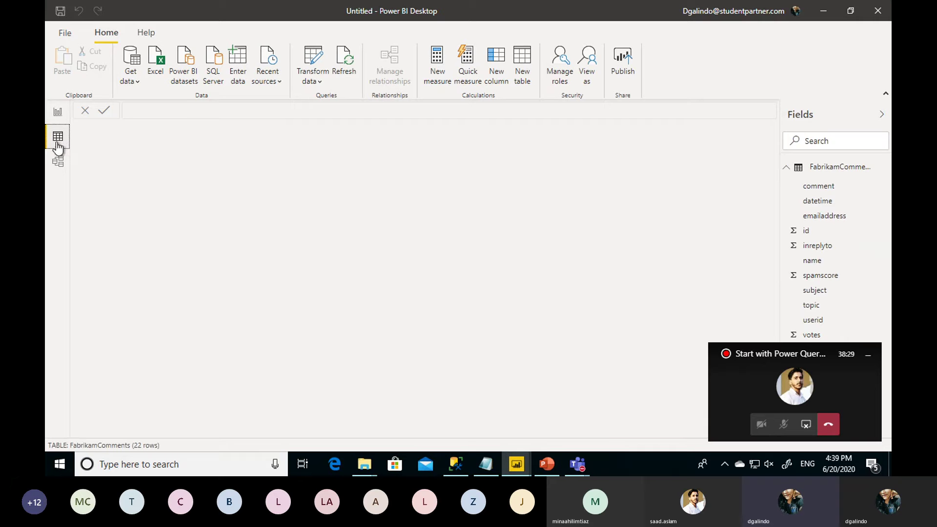
{"action": "left_click", "coordinate": [832, 167]}
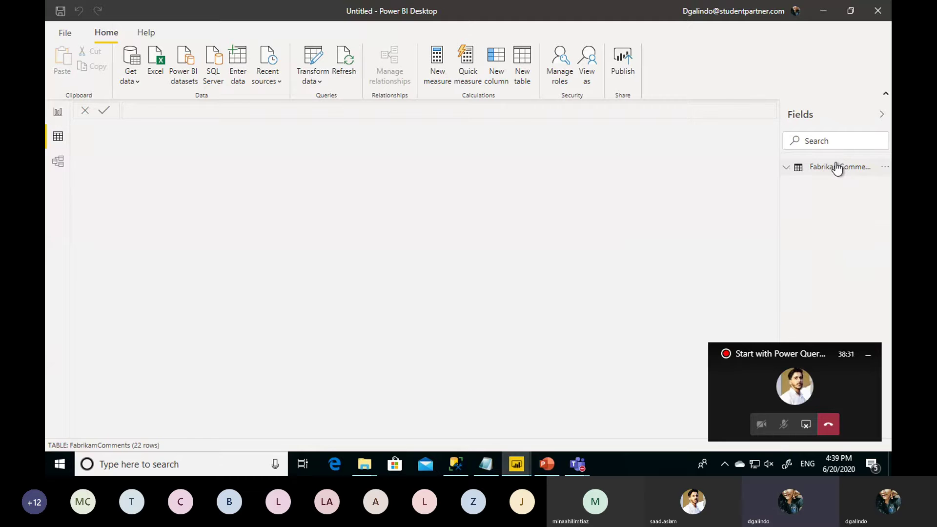
{"action": "left_click", "coordinate": [802, 169]}
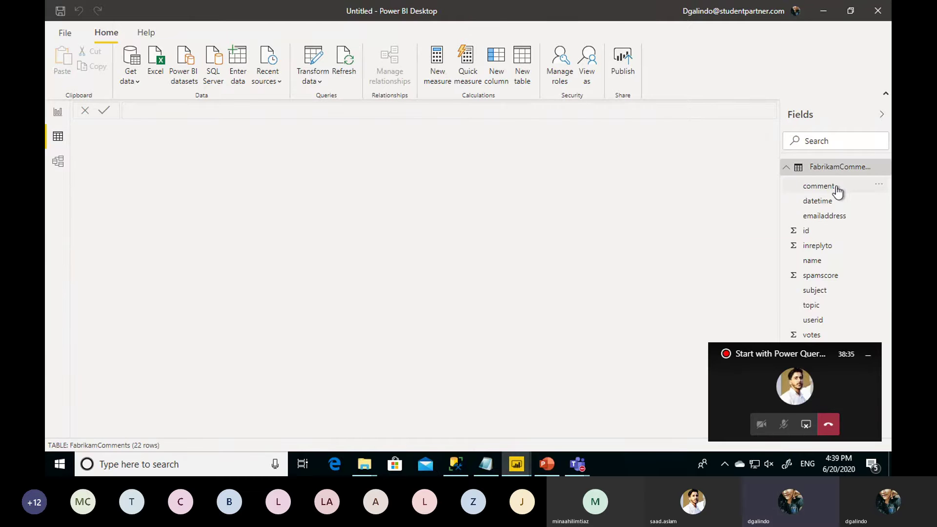
{"action": "left_click", "coordinate": [836, 188]}
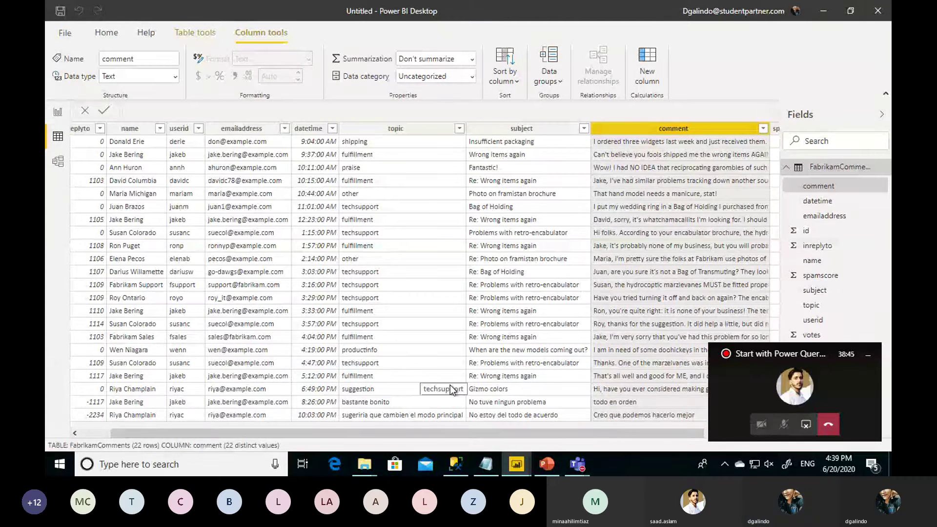
{"action": "left_click_drag", "start_coordinate": [438, 431], "coordinate": [387, 438]}
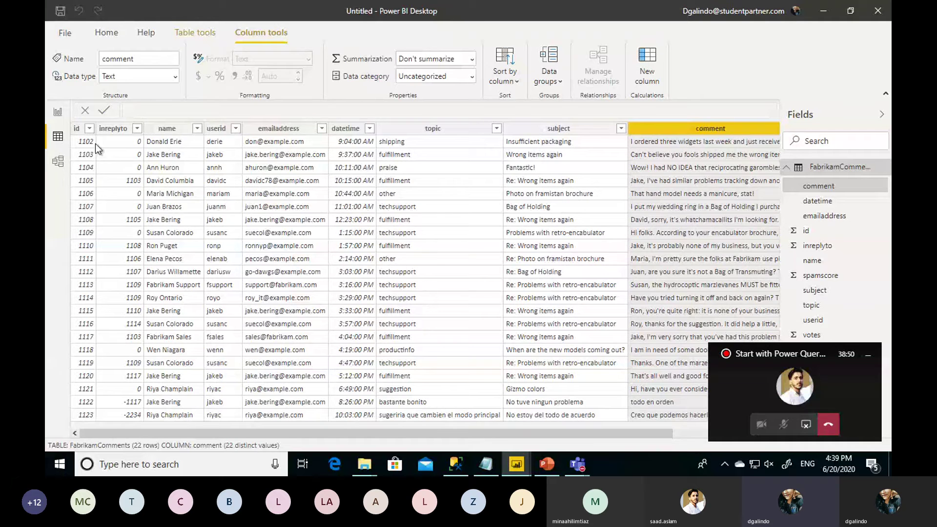
Step: Open the FabrikamComments query in Power Query Editor and select its comment column
{"action": "left_click", "coordinate": [112, 34]}
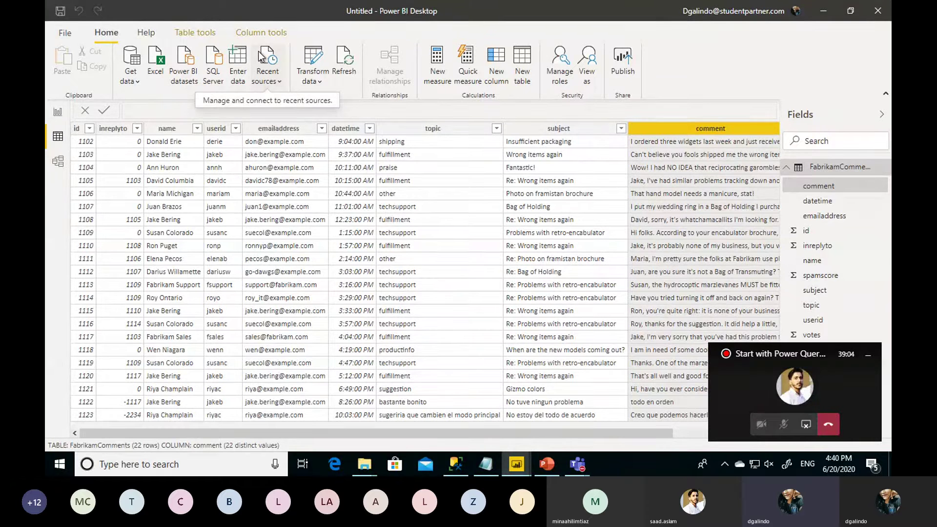
{"action": "left_click", "coordinate": [307, 65]}
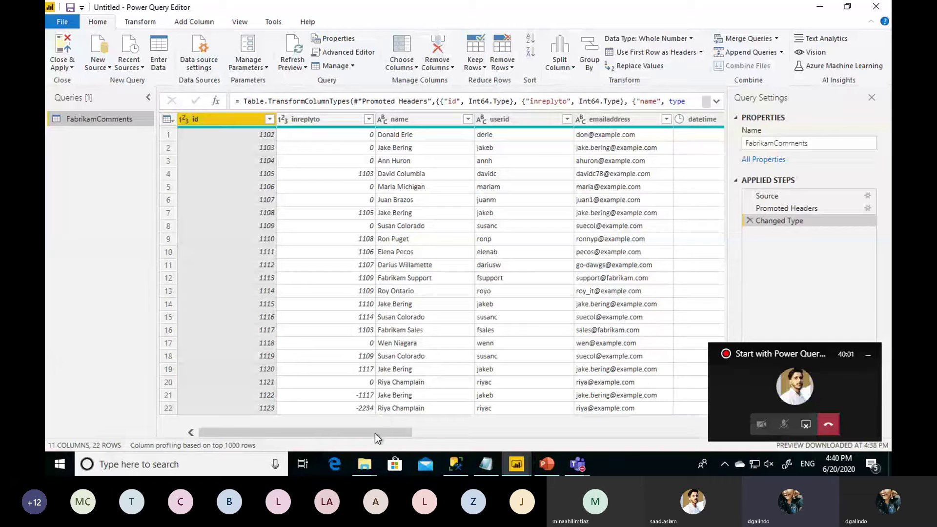
{"action": "left_click_drag", "start_coordinate": [374, 434], "coordinate": [573, 433]}
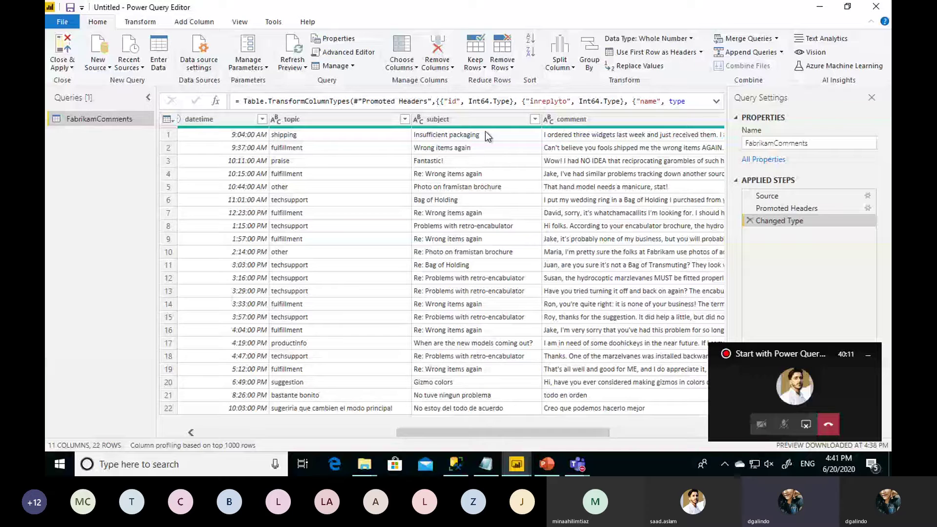
{"action": "left_click", "coordinate": [566, 125]}
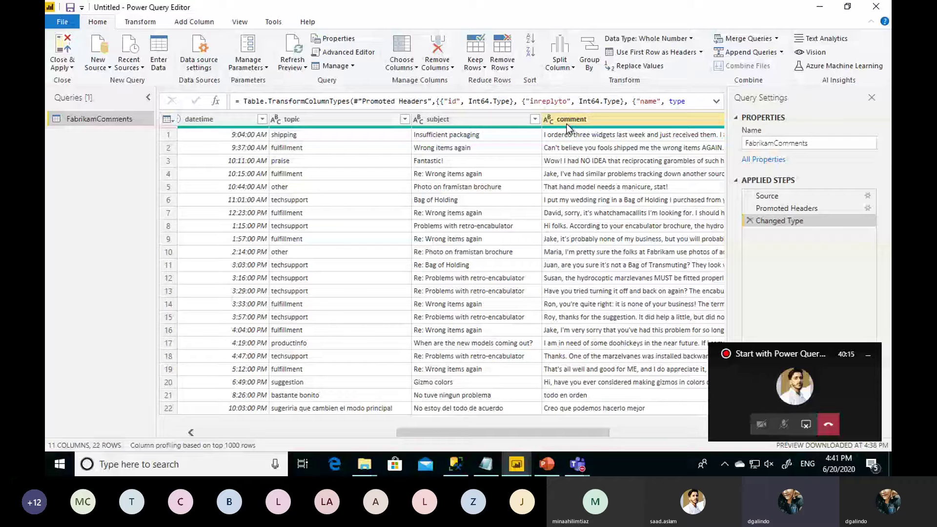
Step: Merge the id, comment and subject columns into one column named MIX, using a space as the separator
{"action": "left_click", "coordinate": [491, 121]}
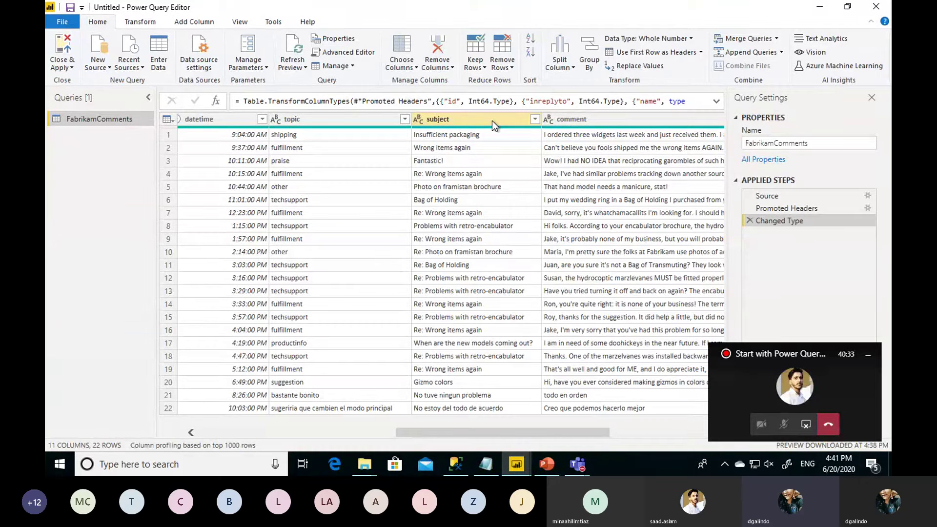
{"action": "left_click", "coordinate": [603, 118]}
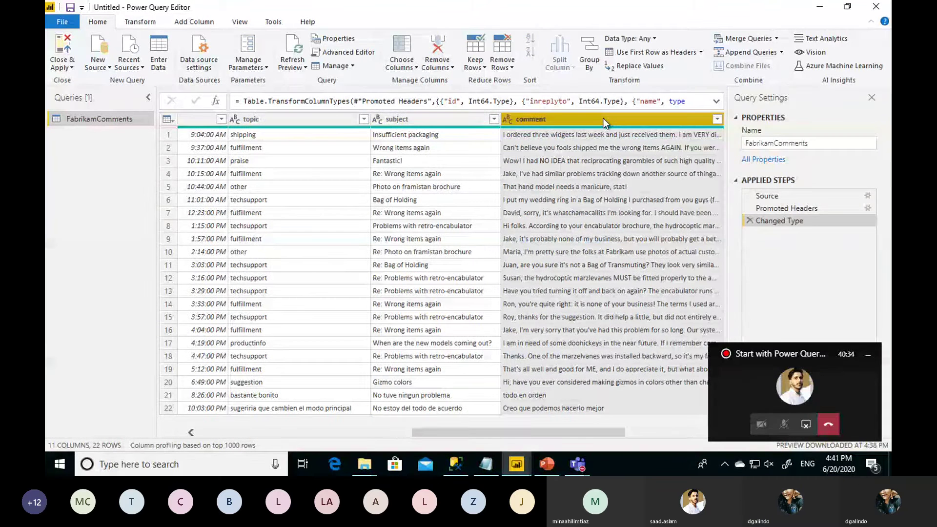
{"action": "left_click", "coordinate": [479, 117], "text": "ctrl"}
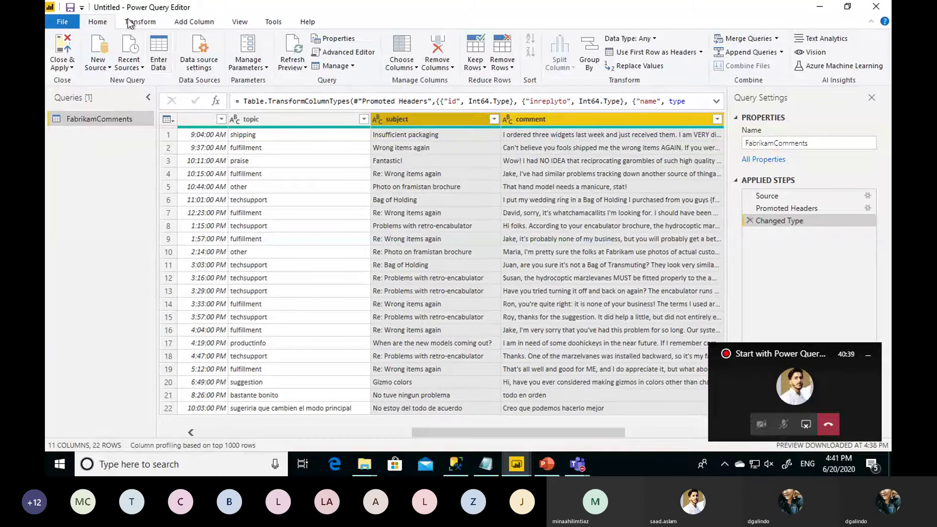
{"action": "left_click", "coordinate": [131, 22]}
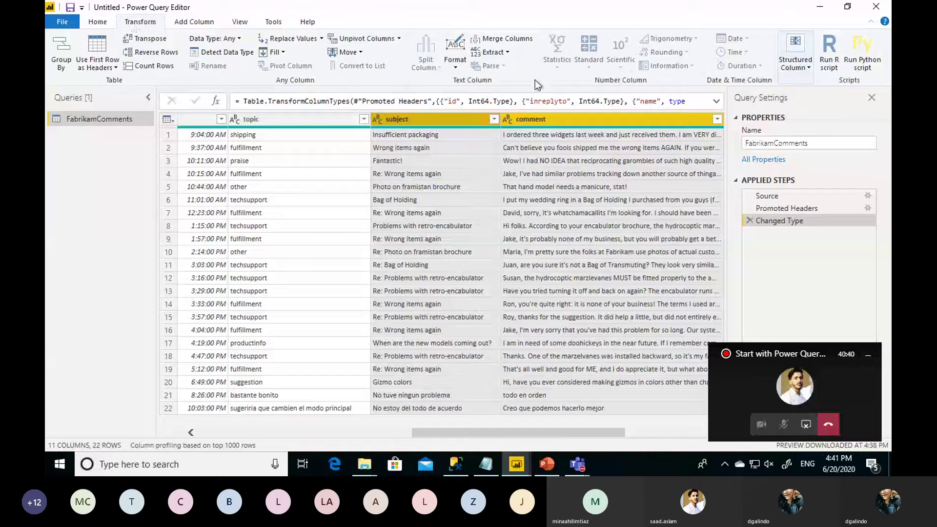
{"action": "left_click", "coordinate": [517, 41]}
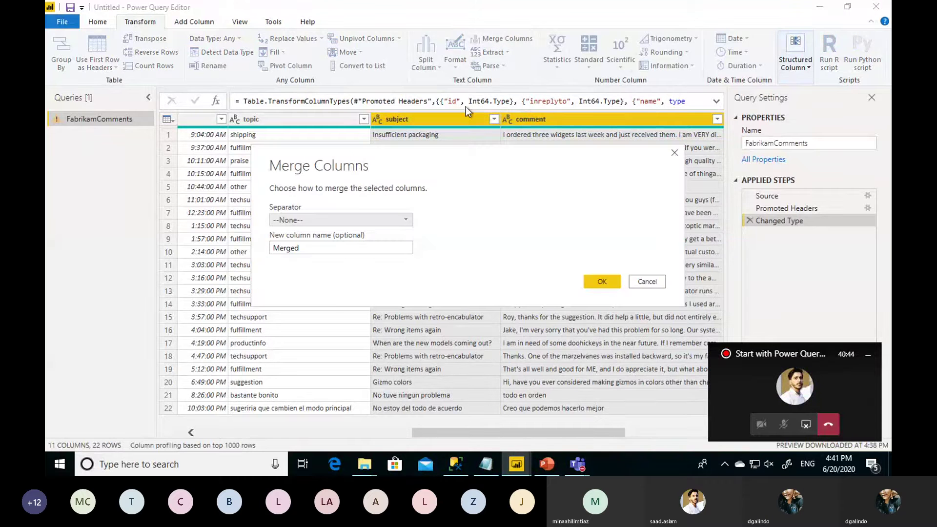
{"action": "left_click", "coordinate": [375, 220]}
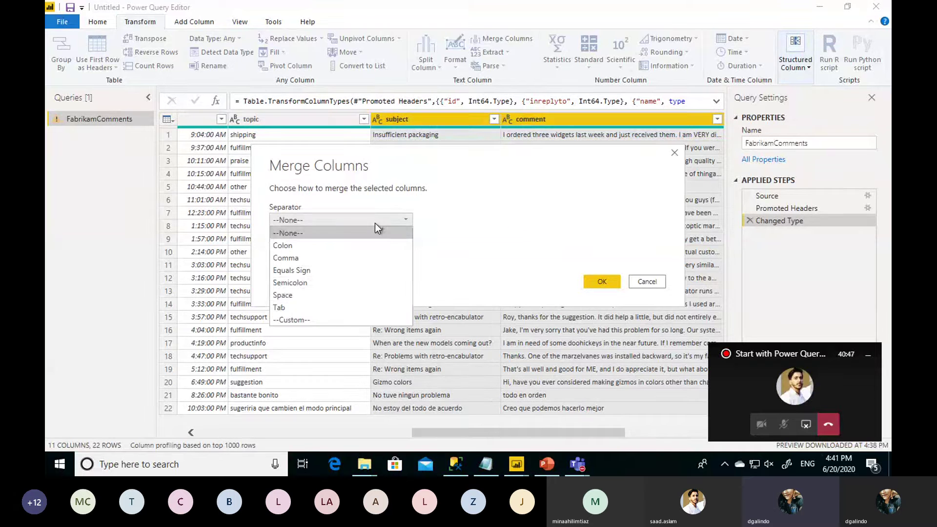
{"action": "left_click", "coordinate": [351, 295]}
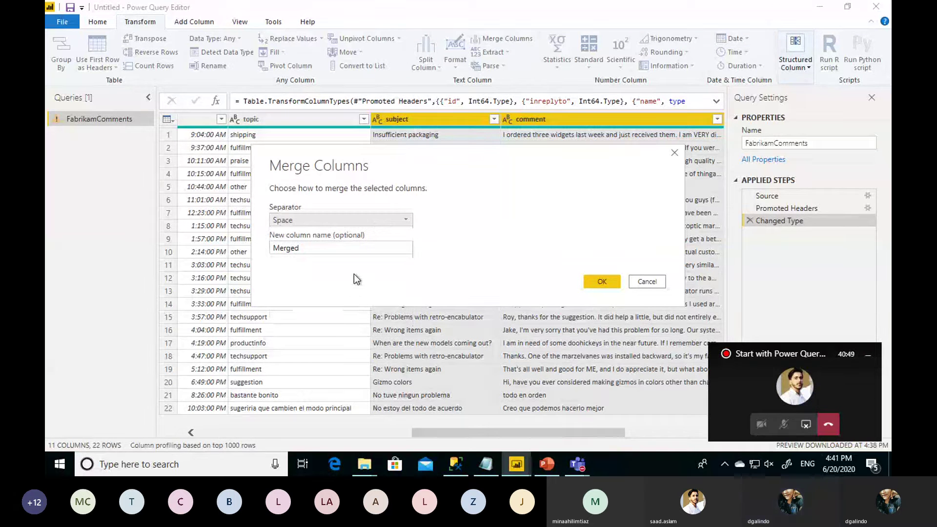
{"action": "double_click", "coordinate": [372, 246]}
{"action": "key", "text": "BackSpace"}
{"action": "type", "text": "MIX"}
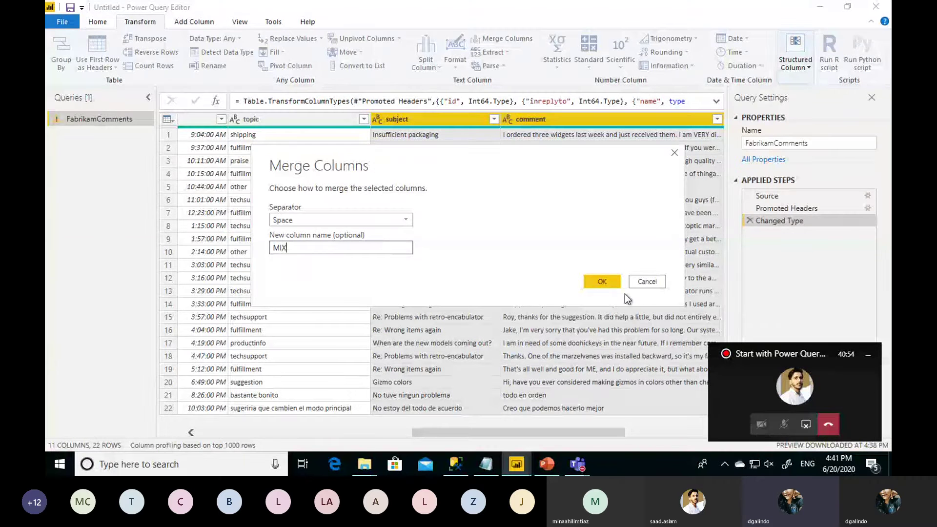
{"action": "left_click", "coordinate": [609, 285]}
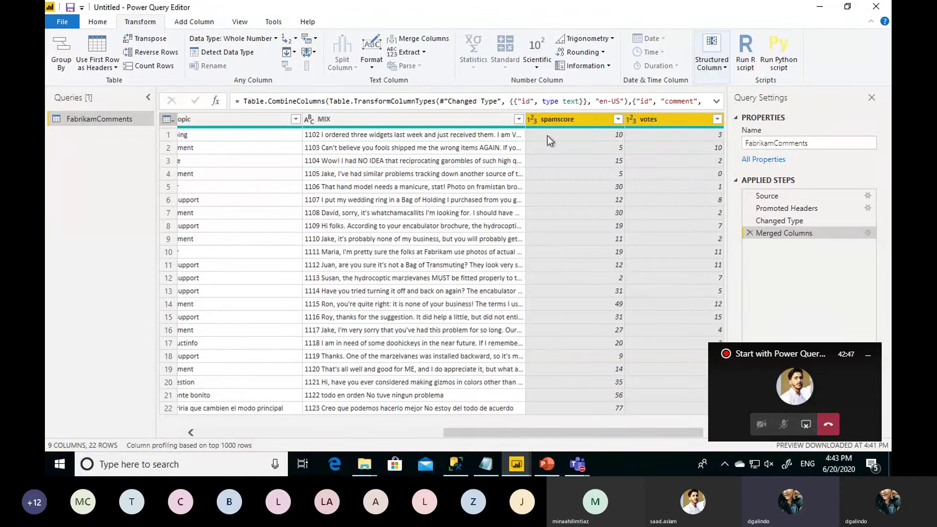
Step: Change the data type of the spamscore column to Decimal Number
{"action": "left_click", "coordinate": [559, 119]}
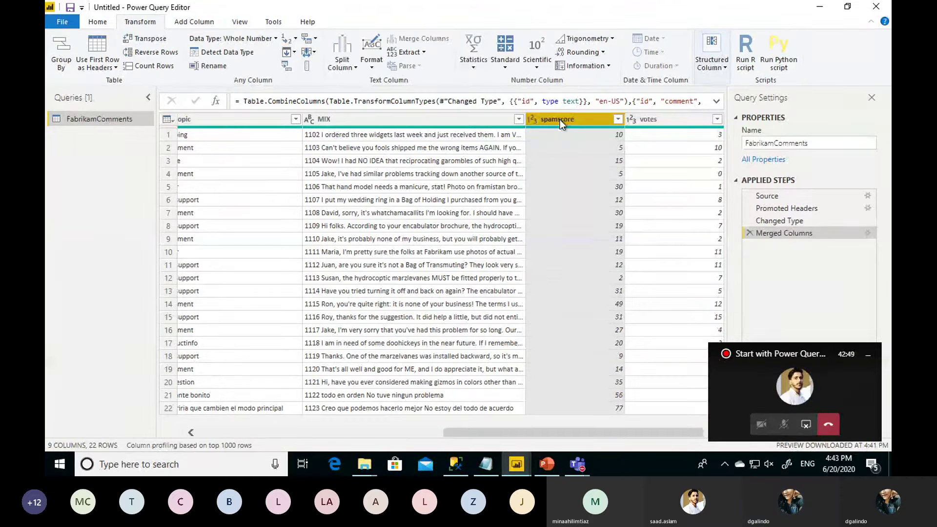
{"action": "left_click", "coordinate": [276, 38]}
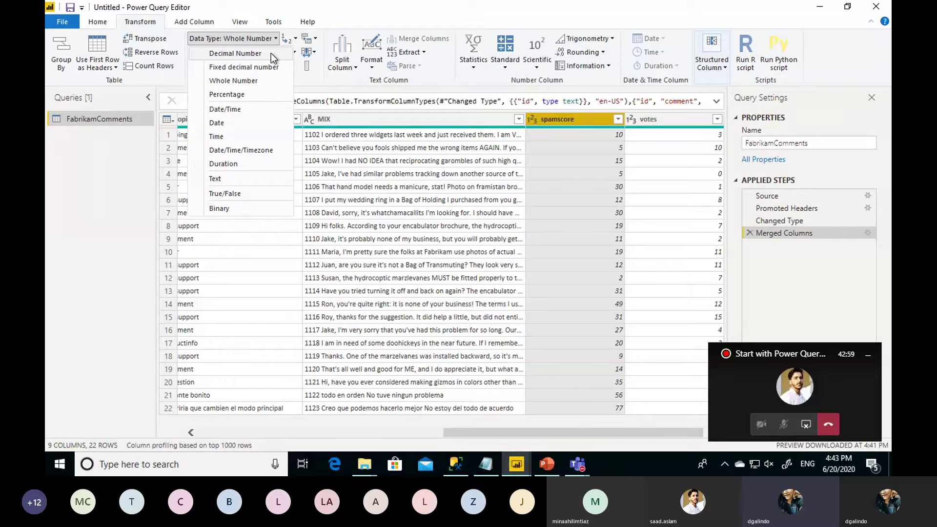
{"action": "left_click", "coordinate": [271, 53]}
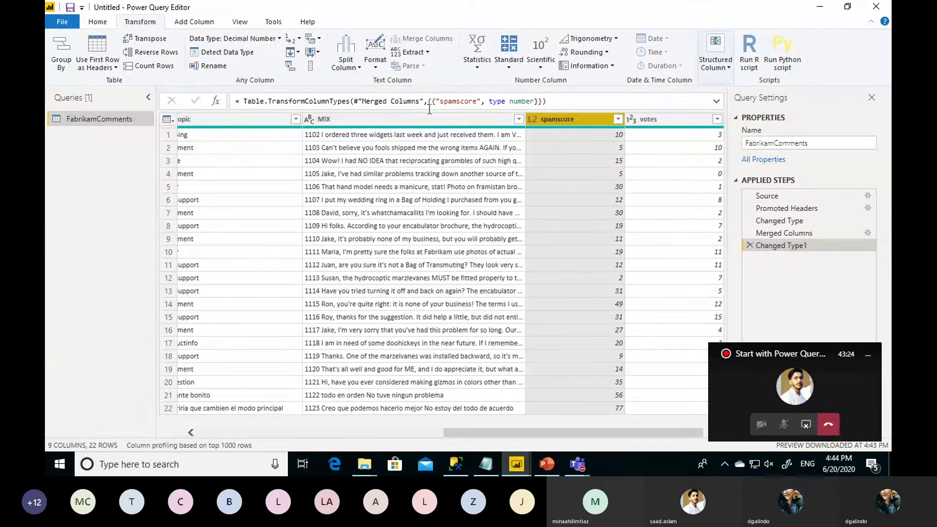
Step: Switch to the New Text Document in Notepad, copy its YouTube link, and minimise the window
{"action": "left_click", "coordinate": [485, 466]}
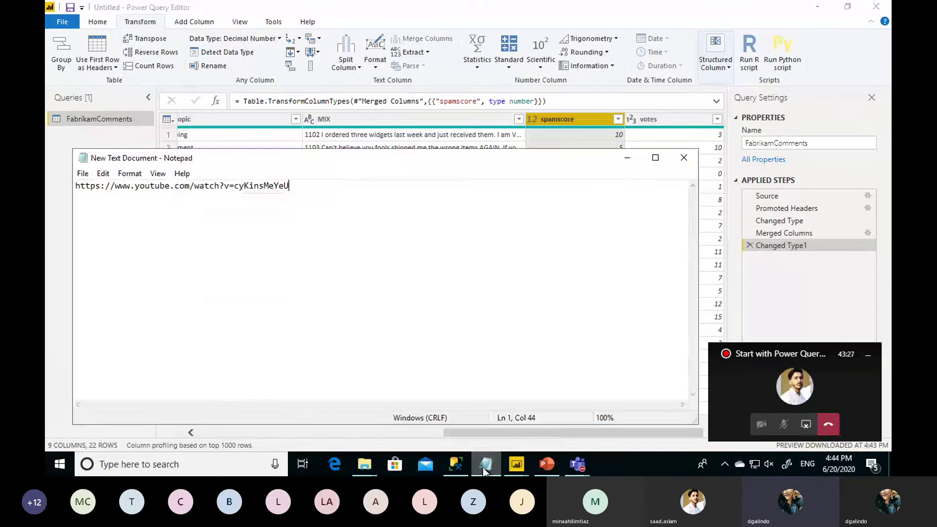
{"action": "left_click_drag", "start_coordinate": [300, 195], "coordinate": [68, 191]}
{"action": "key", "text": "ctrl+c"}
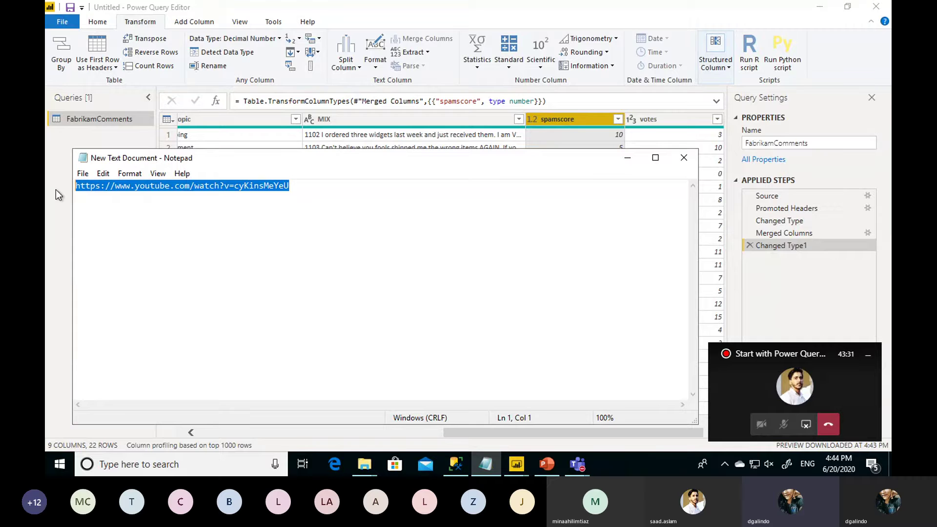
{"action": "left_click", "coordinate": [627, 159]}
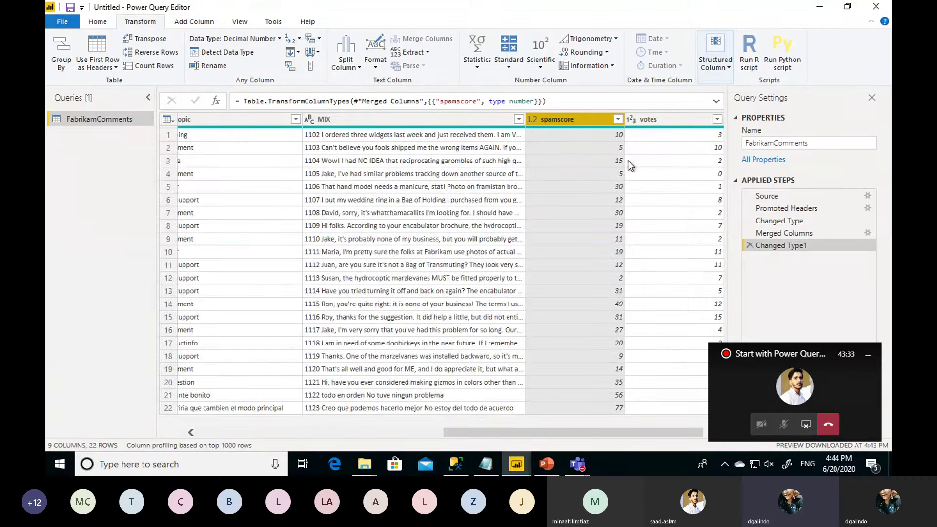
Step: Switch to the Microsoft Teams meeting window and post the copied YouTube link in the meeting chat
{"action": "left_click", "coordinate": [579, 466]}
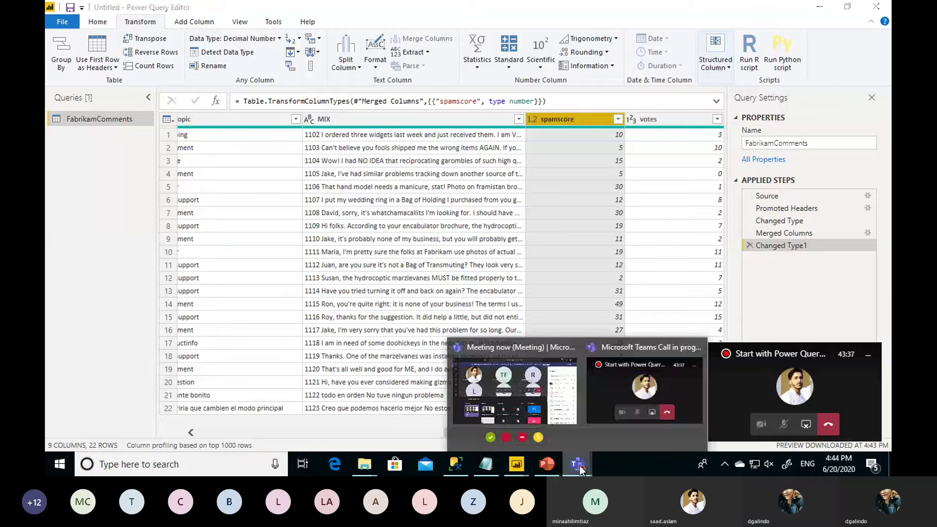
{"action": "left_click", "coordinate": [550, 396]}
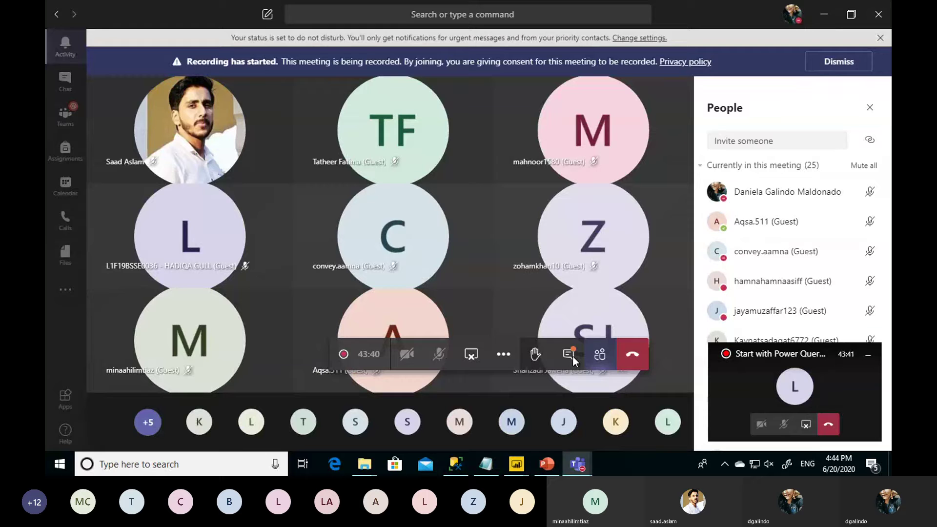
{"action": "mouse_move", "coordinate": [525, 374]}
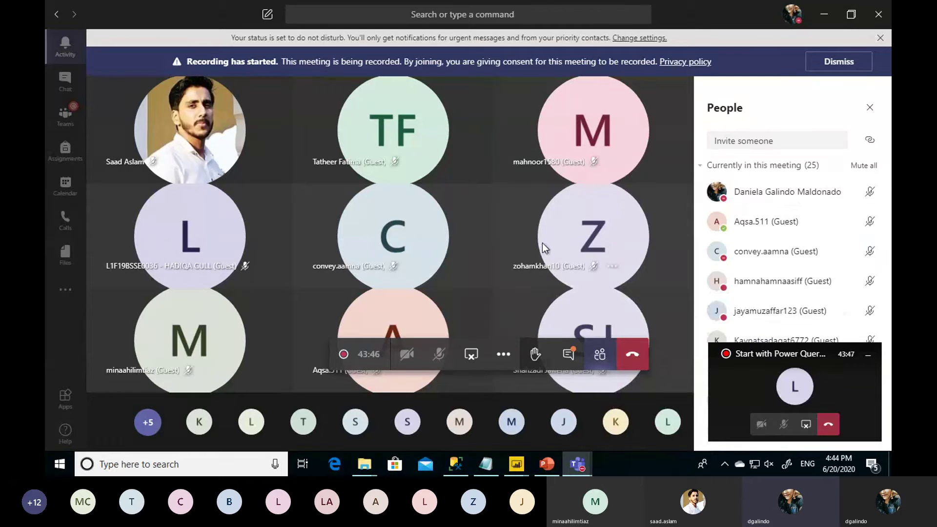
{"action": "mouse_move", "coordinate": [571, 226]}
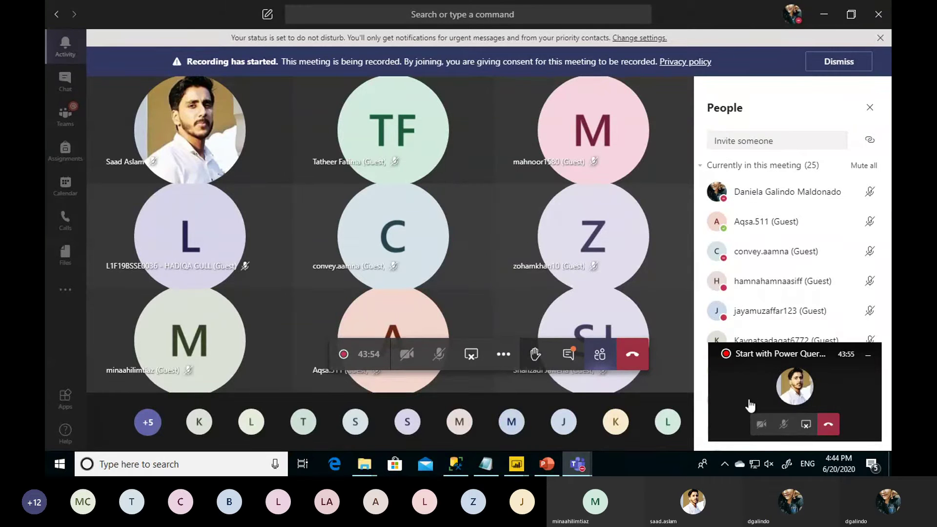
{"action": "left_click", "coordinate": [868, 356]}
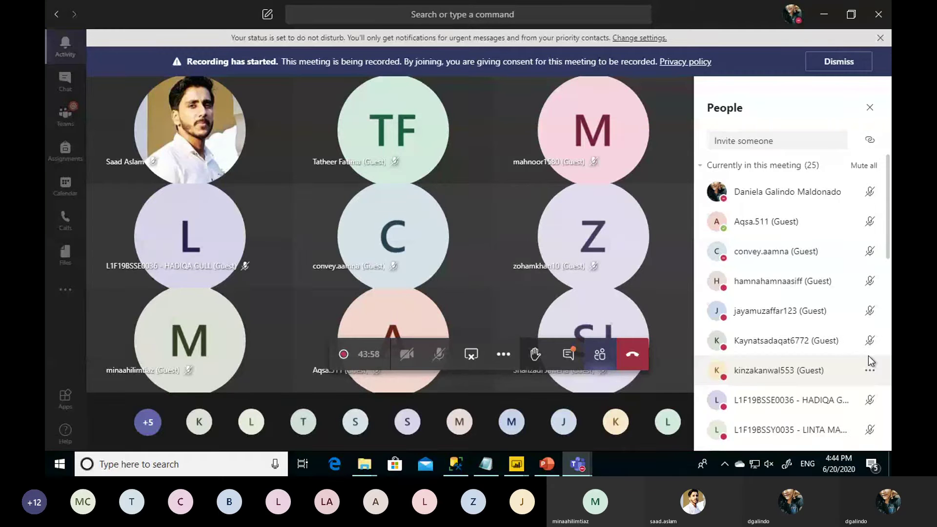
{"action": "left_click", "coordinate": [568, 356]}
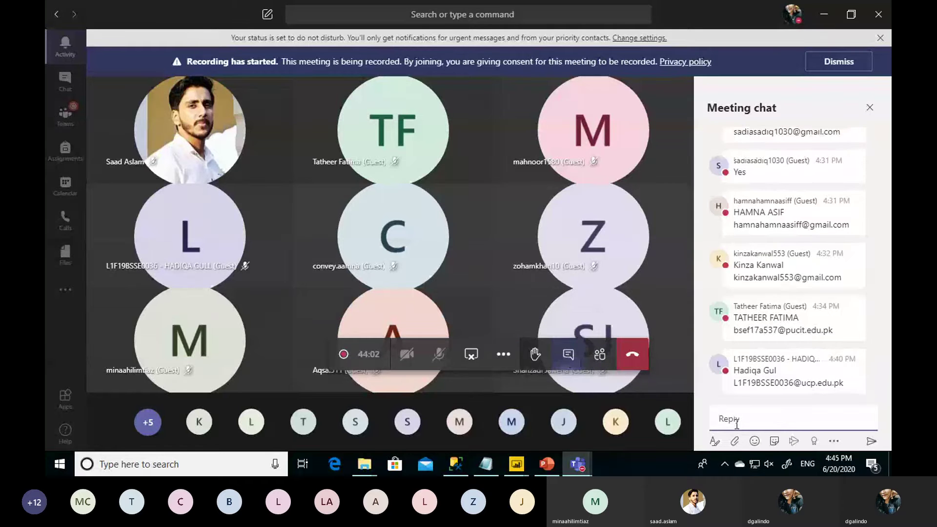
{"action": "left_click", "coordinate": [778, 417]}
{"action": "key", "text": "ctrl+v"}
{"action": "key", "text": "Return"}
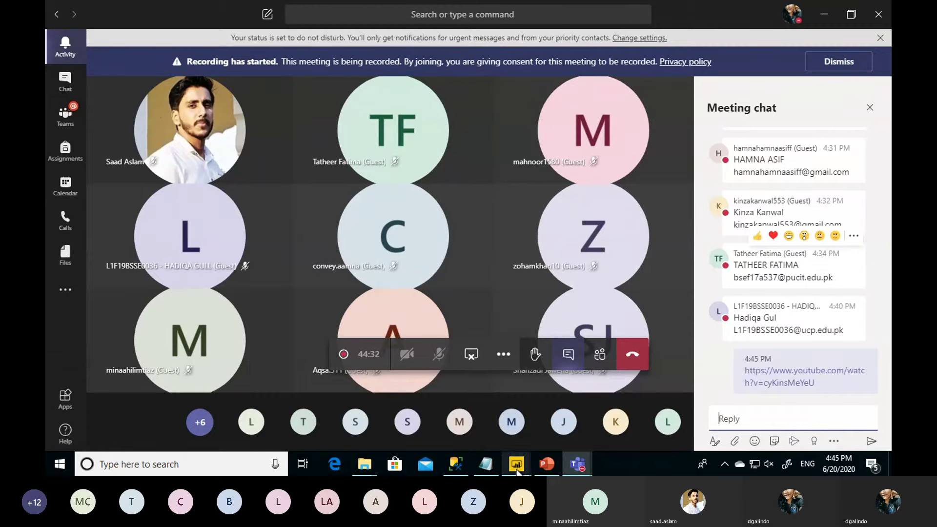
Step: Switch to the DAX-M04 file in Power BI Desktop and examine its Metrics table formula and data, plus the table relationships in Model view
{"action": "mouse_move", "coordinate": [548, 463]}
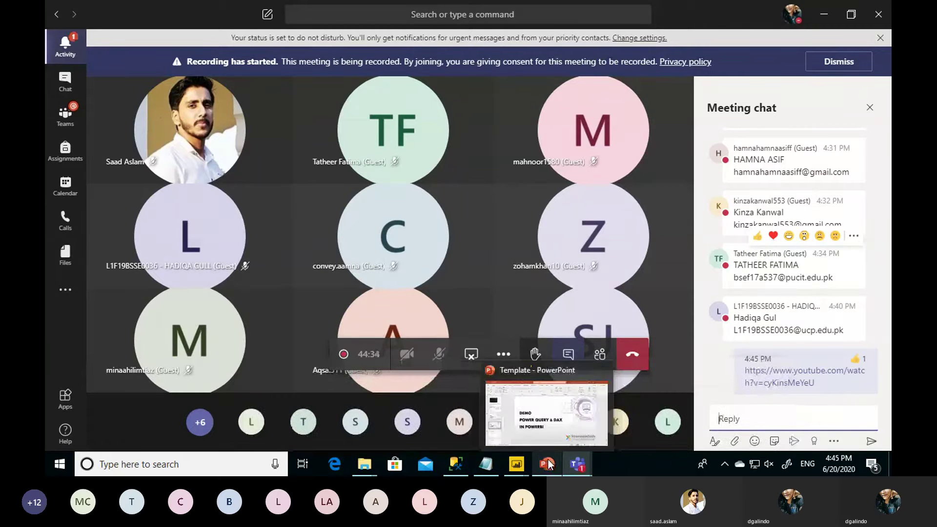
{"action": "mouse_move", "coordinate": [522, 468]}
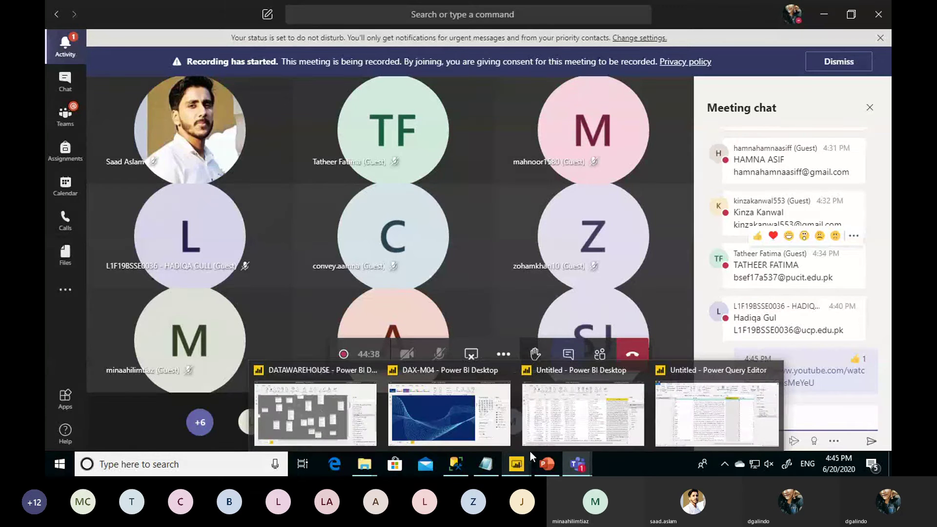
{"action": "mouse_move", "coordinate": [561, 431]}
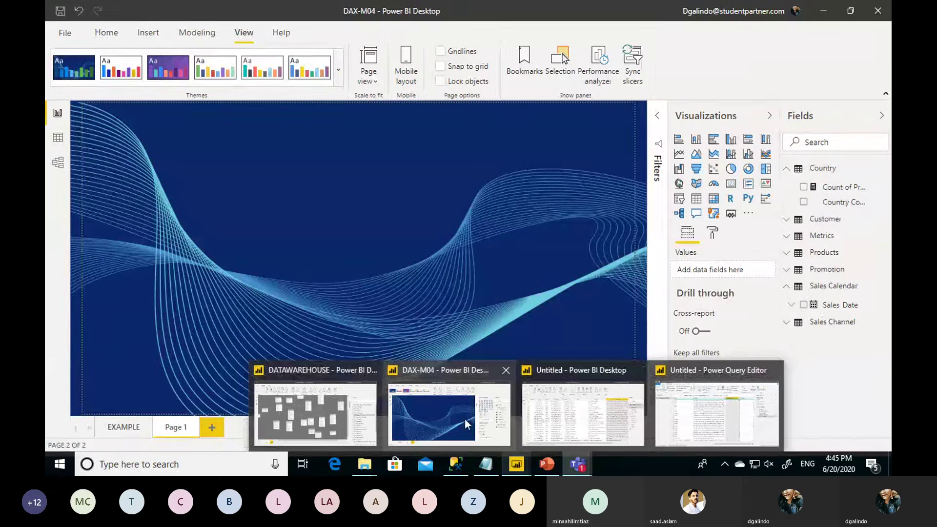
{"action": "left_click", "coordinate": [464, 418]}
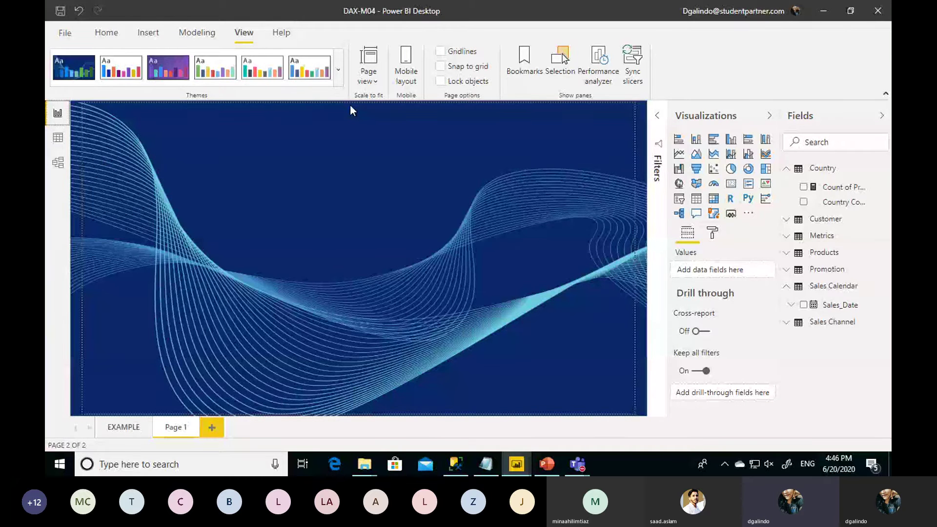
{"action": "left_click", "coordinate": [57, 139]}
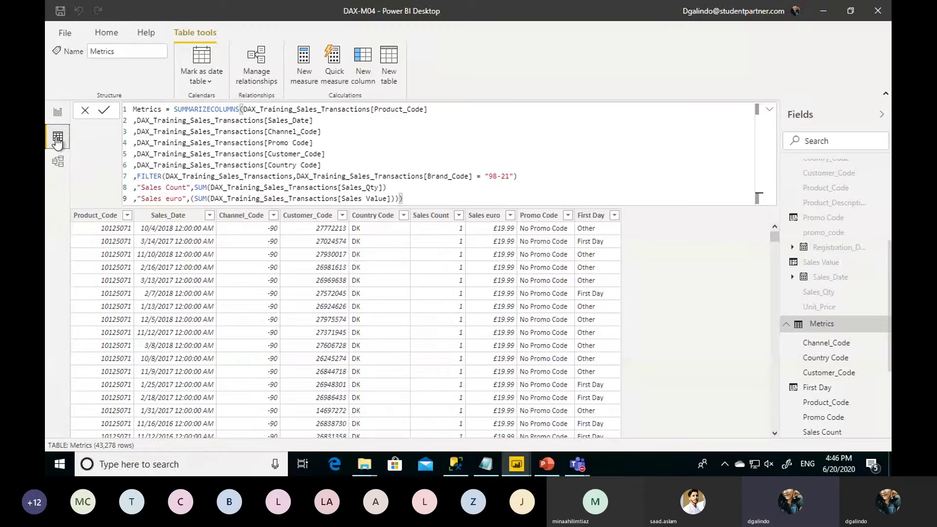
{"action": "left_click", "coordinate": [59, 161]}
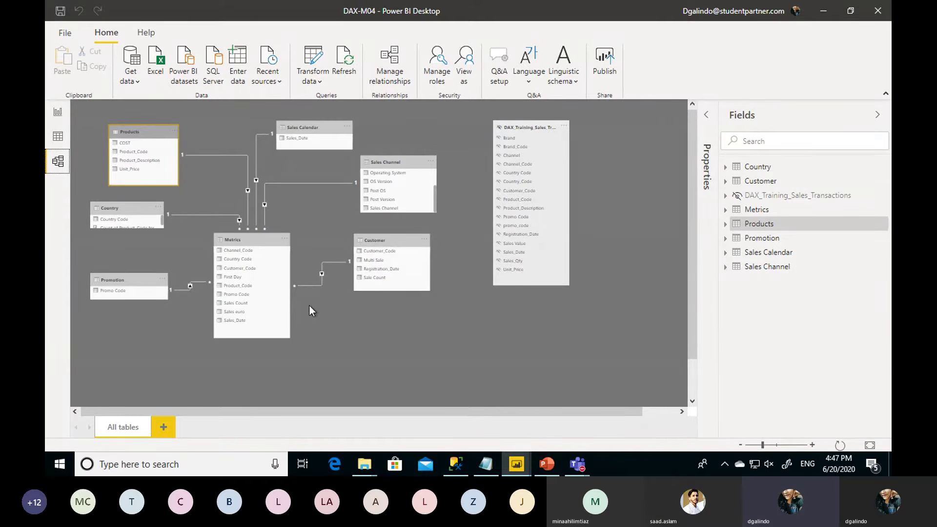
{"action": "right_click", "coordinate": [149, 131]}
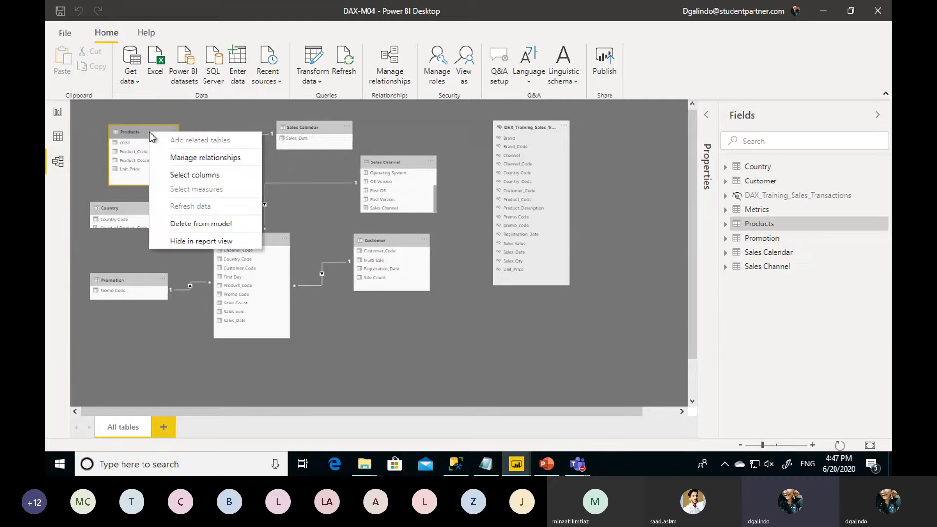
{"action": "left_click", "coordinate": [442, 326]}
Step: Show the DAX Formulas slide in the PowerPoint presentation, and return to the DAX-M04 relationship model in Power BI Desktop
{"action": "left_click", "coordinate": [551, 468]}
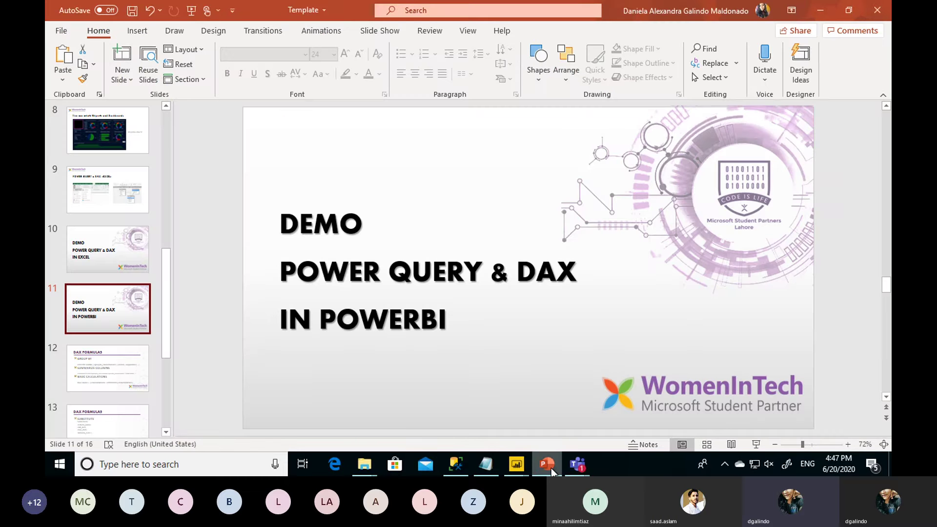
{"action": "key", "text": "Down"}
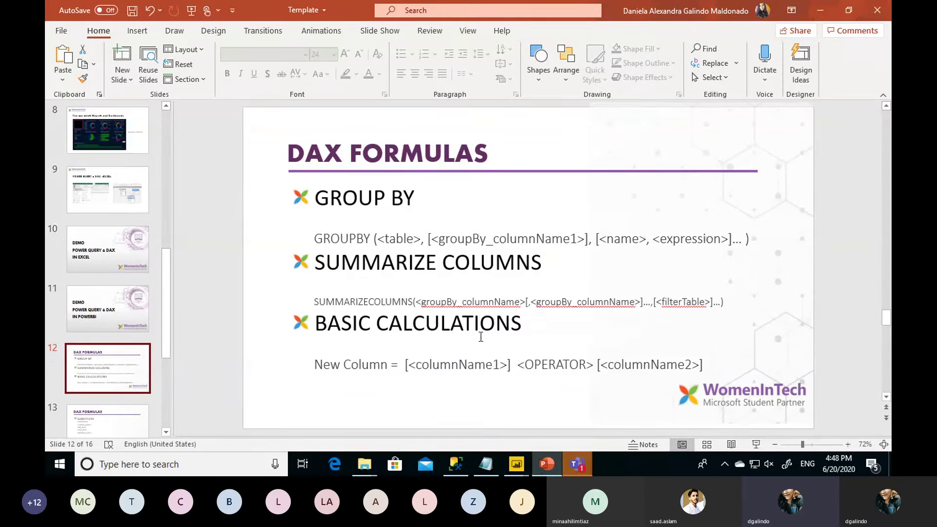
{"action": "mouse_move", "coordinate": [547, 467]}
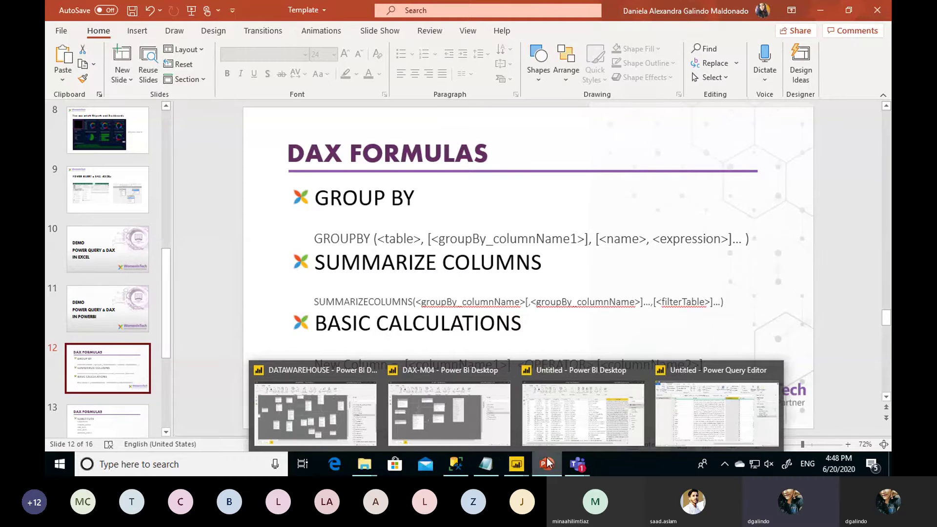
{"action": "mouse_move", "coordinate": [668, 422]}
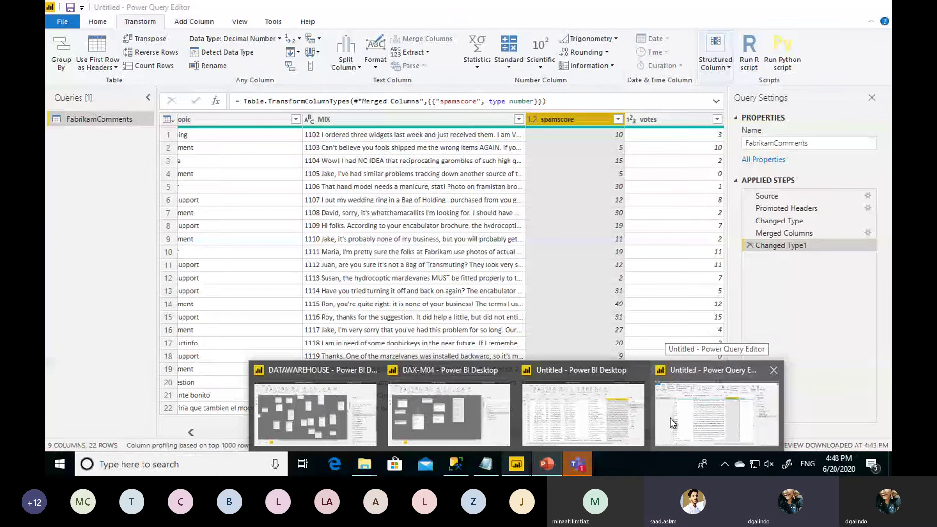
{"action": "mouse_move", "coordinate": [578, 411]}
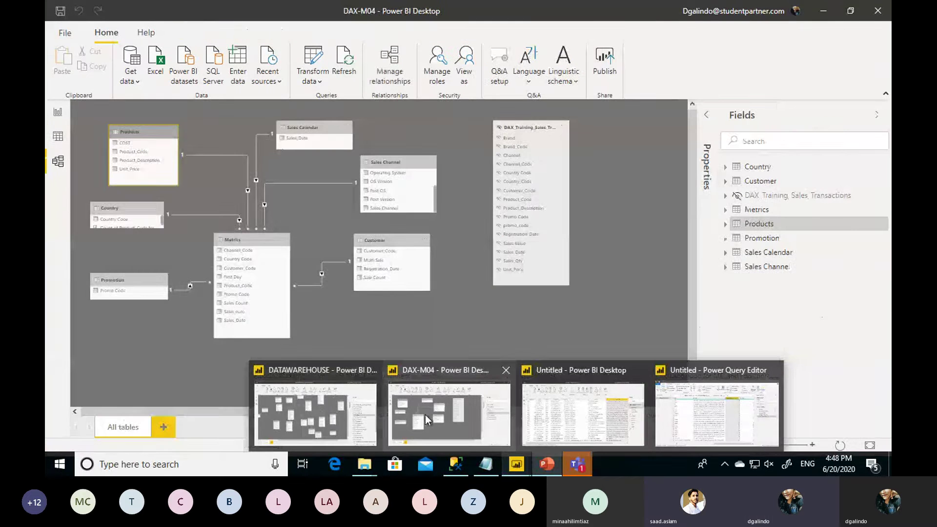
{"action": "left_click", "coordinate": [424, 414]}
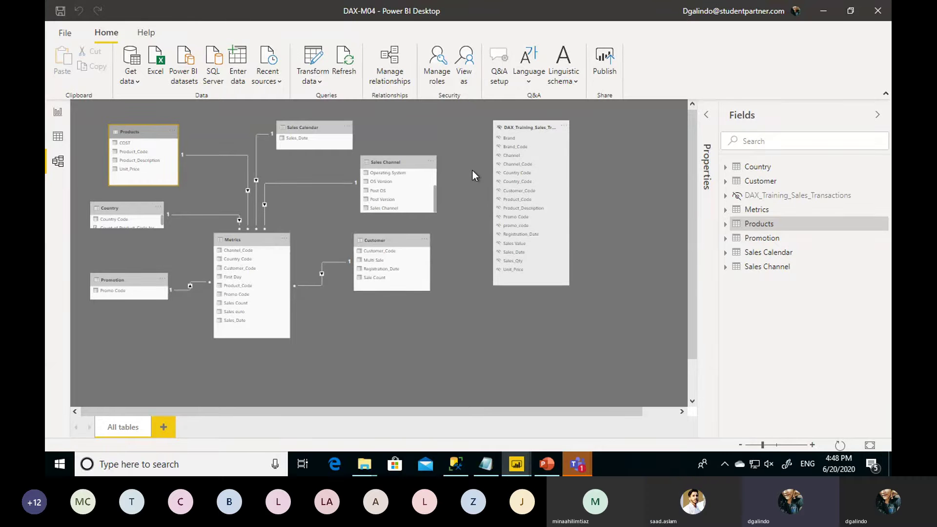
Step: Select the DAX_Training_Sales_Transactions table in the model, and view the full Metrics table formula in Data view
{"action": "left_click", "coordinate": [552, 123]}
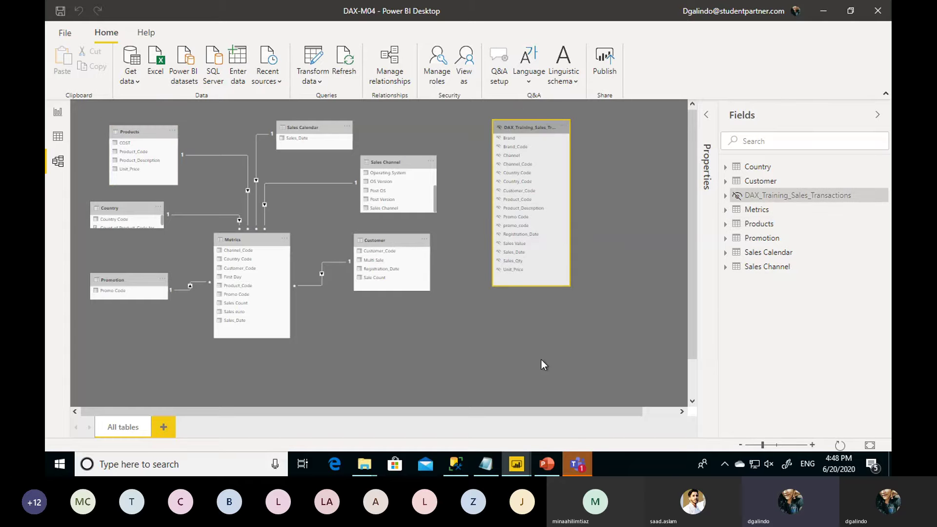
{"action": "left_click", "coordinate": [58, 140]}
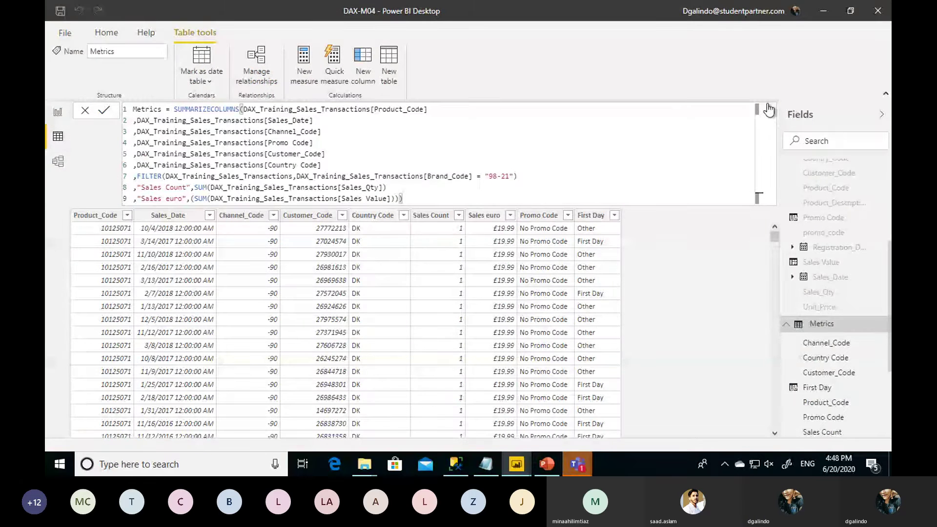
{"action": "left_click", "coordinate": [770, 110]}
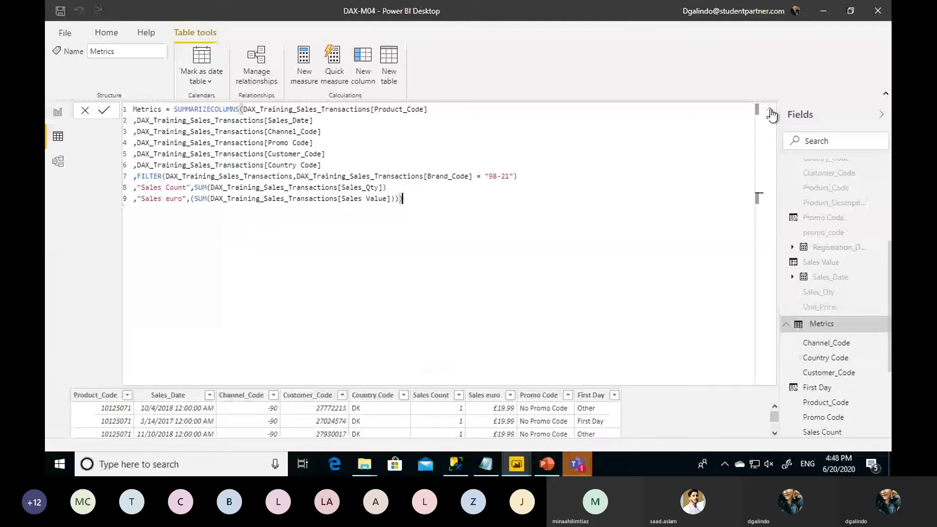
{"action": "left_click", "coordinate": [771, 113]}
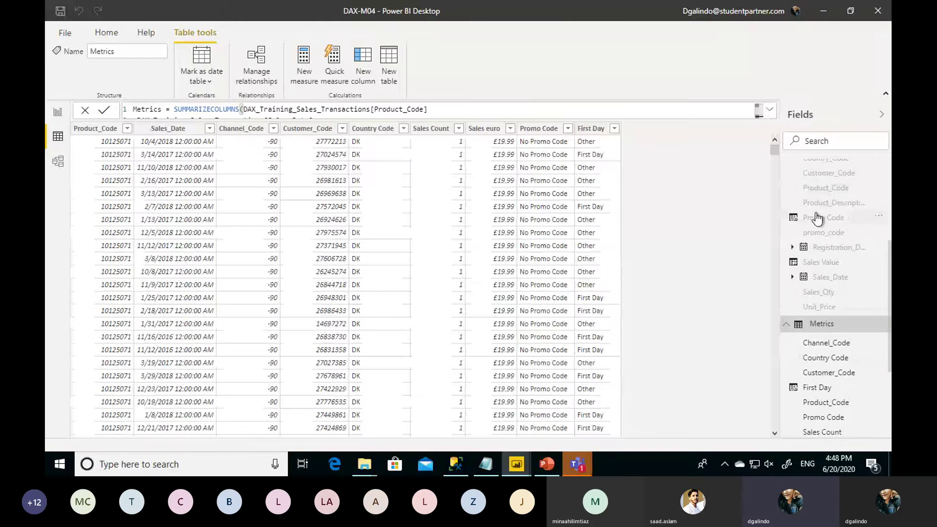
Step: Collapse the field lists of the Country, DAX_Training_Sales_Transactions, Metrics and Promotion tables
{"action": "scroll", "coordinate": [823, 200], "scroll_direction": "up", "scroll_amount": 4}
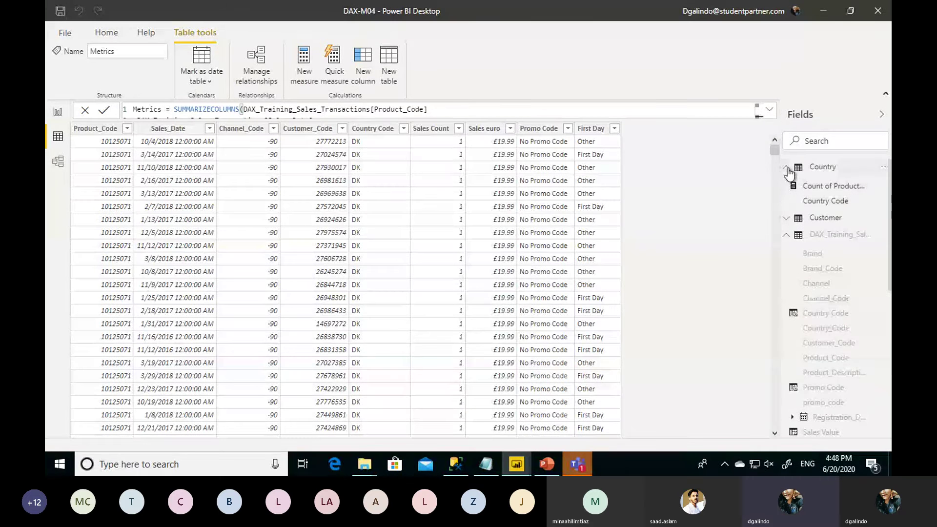
{"action": "left_click", "coordinate": [787, 170]}
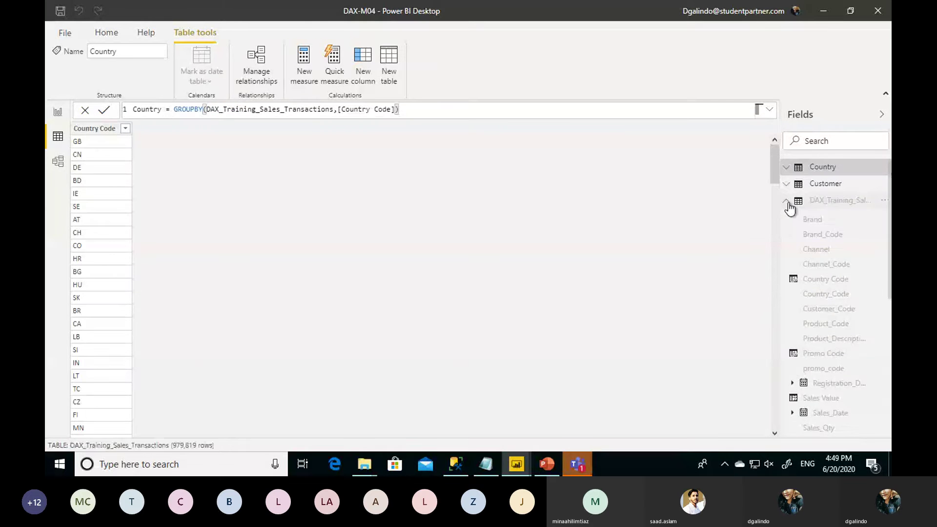
{"action": "left_click", "coordinate": [787, 202]}
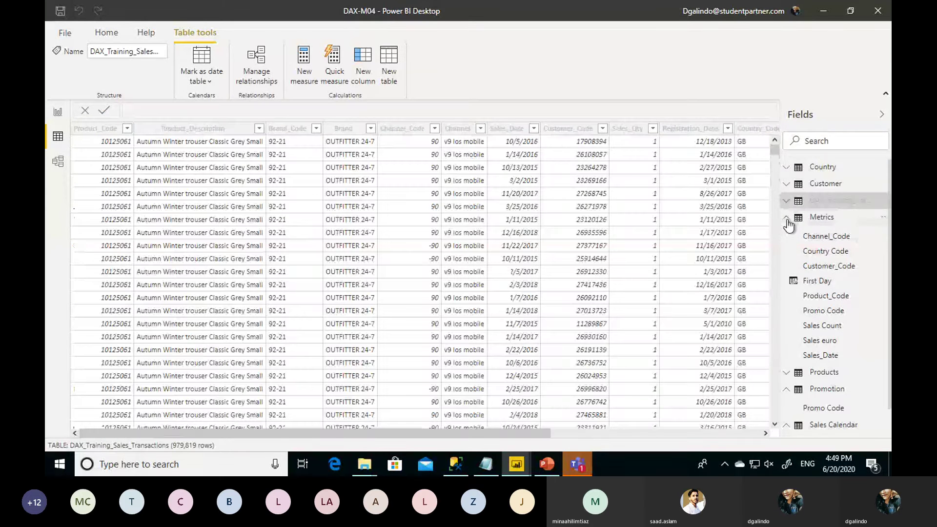
{"action": "left_click", "coordinate": [787, 220]}
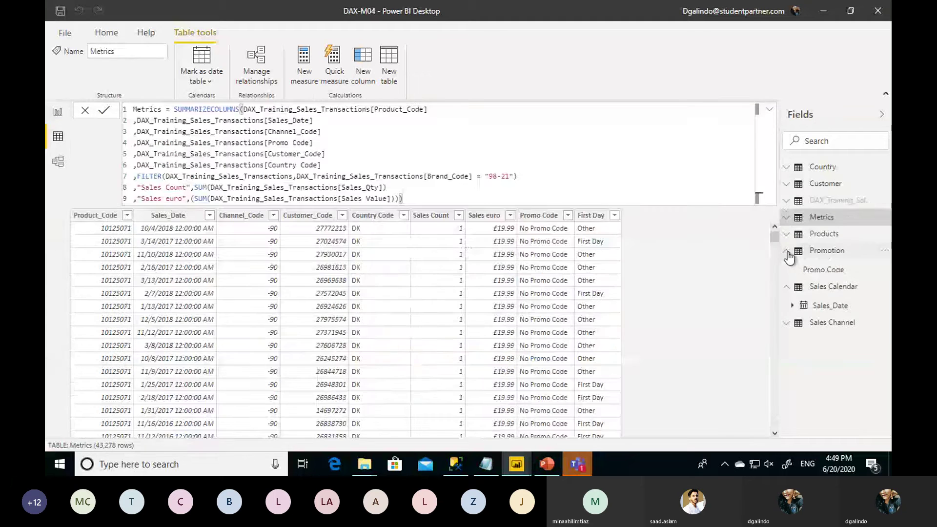
{"action": "left_click", "coordinate": [787, 253]}
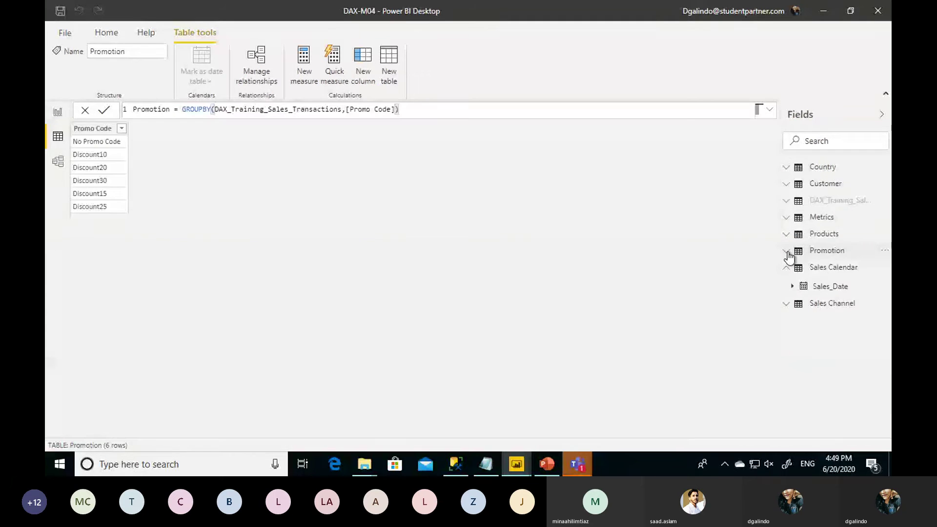
Step: Examine the columns of the DAX_Training_Sales_Transactions table and the formula and data of the Products table
{"action": "left_click", "coordinate": [823, 206]}
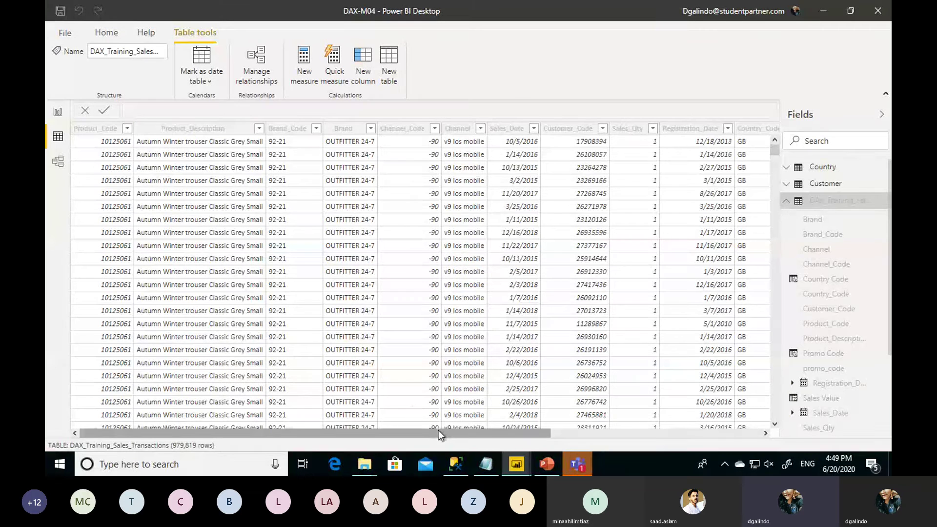
{"action": "left_click_drag", "start_coordinate": [438, 429], "coordinate": [490, 447]}
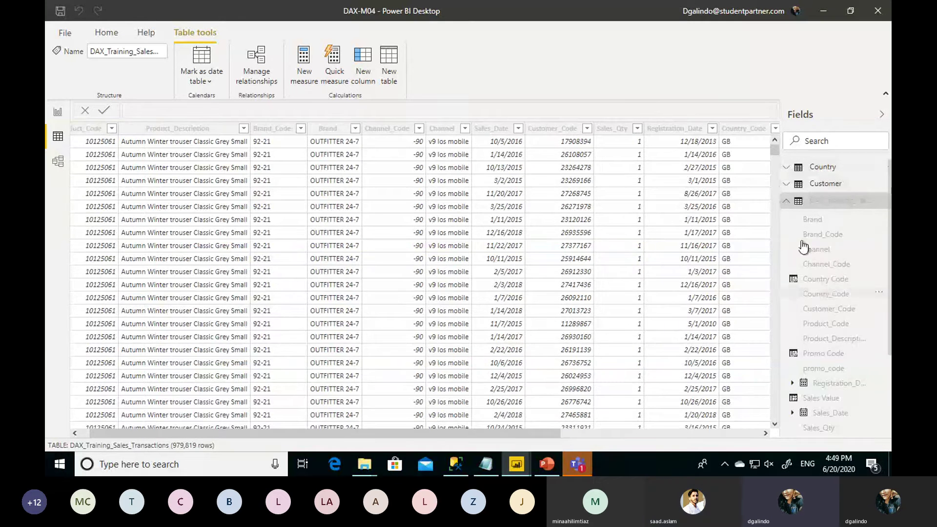
{"action": "left_click", "coordinate": [787, 205]}
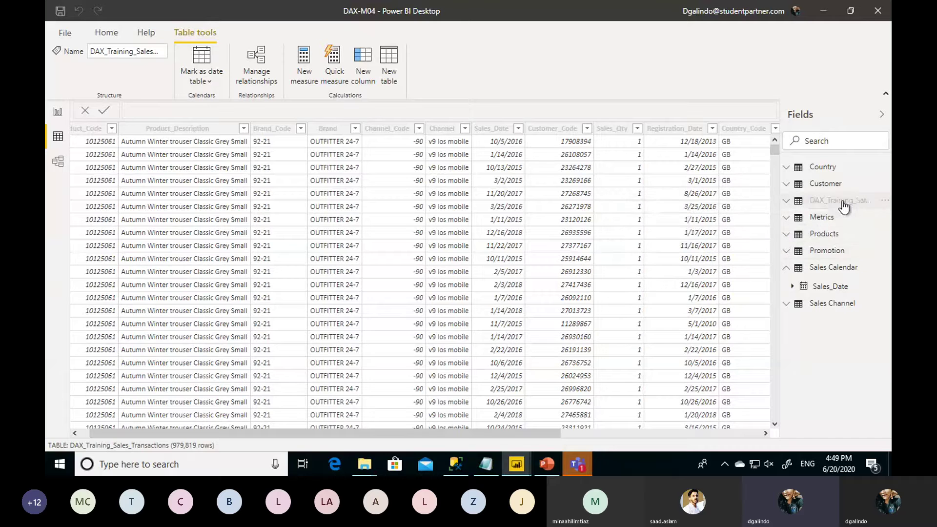
{"action": "left_click", "coordinate": [825, 235]}
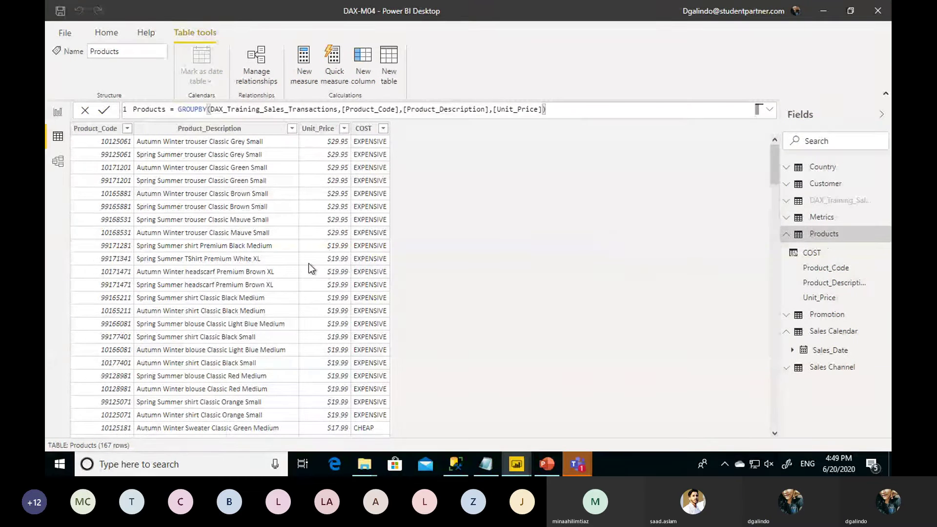
Step: Delete the Products table from the relationship model
{"action": "left_click", "coordinate": [58, 162]}
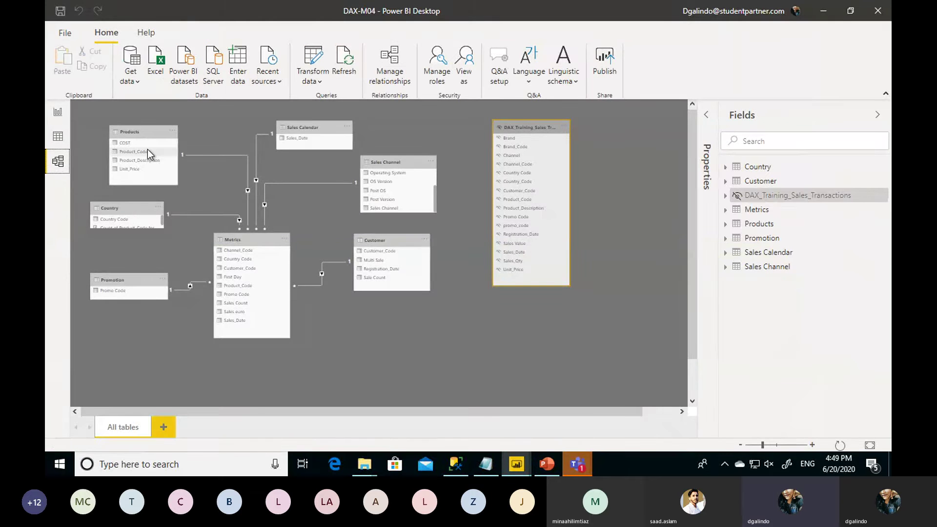
{"action": "right_click", "coordinate": [146, 132]}
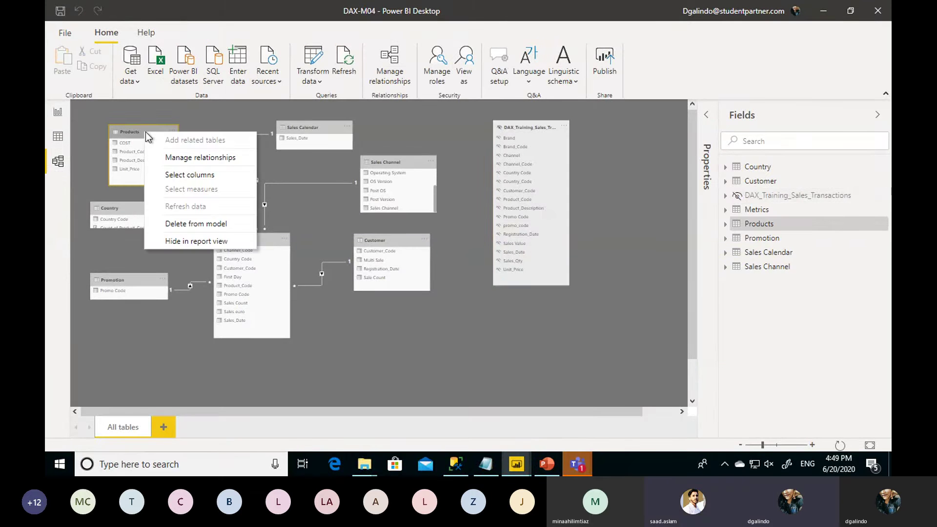
{"action": "left_click", "coordinate": [198, 222]}
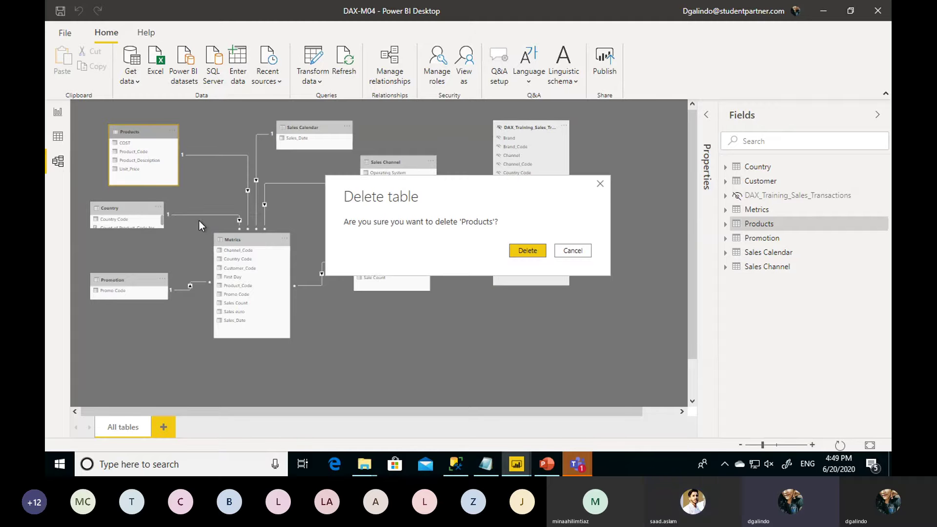
{"action": "left_click", "coordinate": [528, 251]}
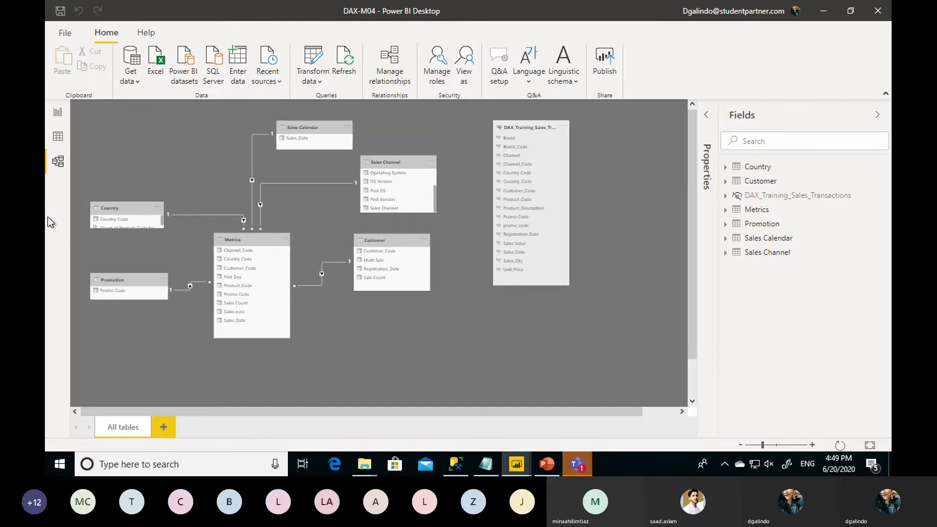
Step: Create a new calculated table in Data view and replace its default formula text with the name PRODUCTS
{"action": "left_click", "coordinate": [58, 139]}
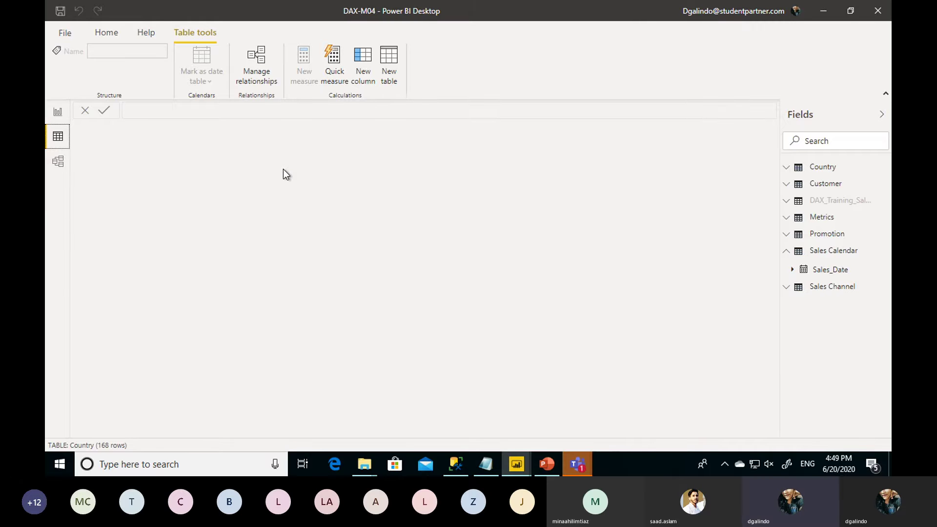
{"action": "left_click", "coordinate": [386, 56]}
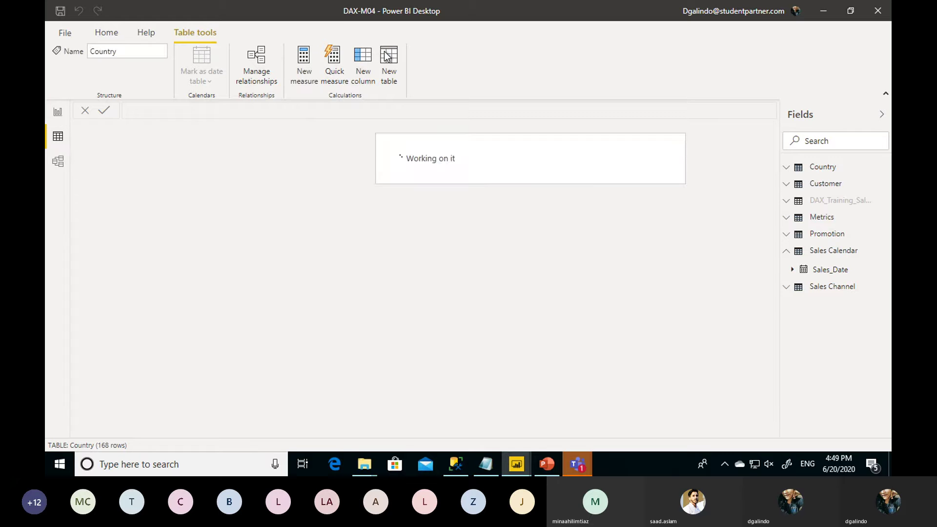
{"action": "key", "text": "ctrl+a"}
{"action": "key", "text": "BackSpace"}
{"action": "type", "text": "P"}
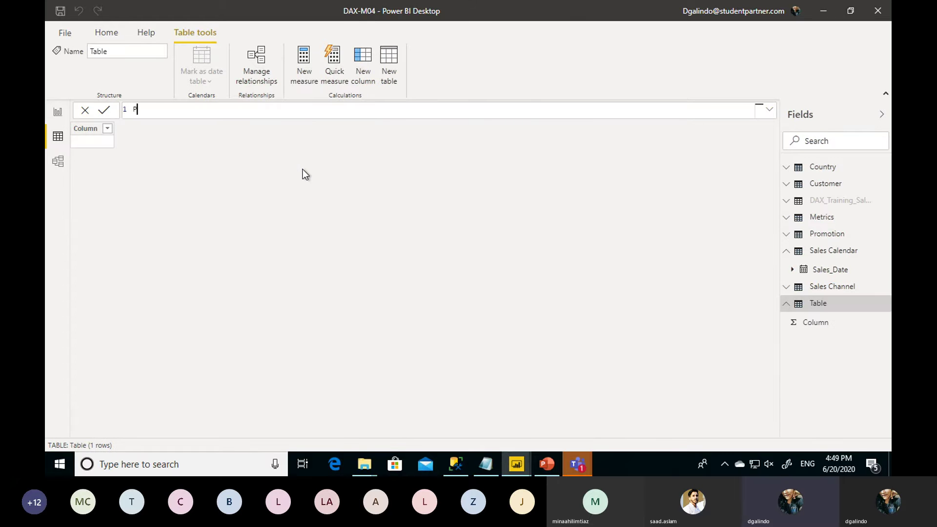
{"action": "type", "text": "RODUCTS )"}
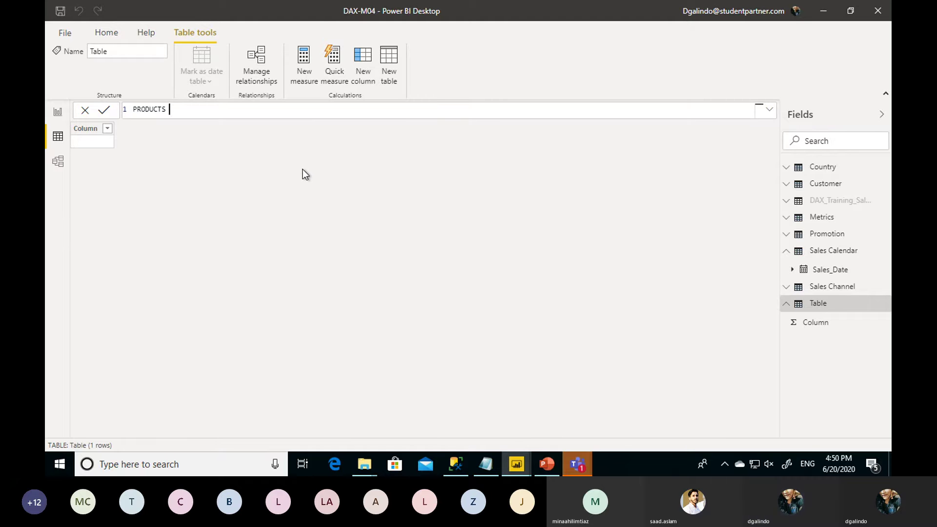
{"action": "key", "text": "BackSpace"}
{"action": "key", "text": "BackSpace"}
Step: Switch the Windows input language to Spanish with the Latin American keyboard
{"action": "left_click", "coordinate": [807, 464]}
{"action": "left_click", "coordinate": [807, 464]}
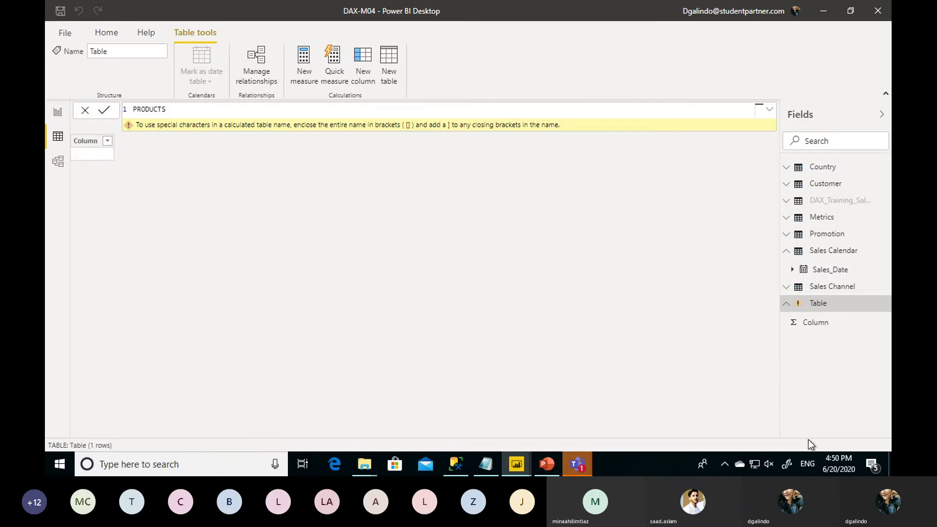
{"action": "left_click", "coordinate": [809, 463]}
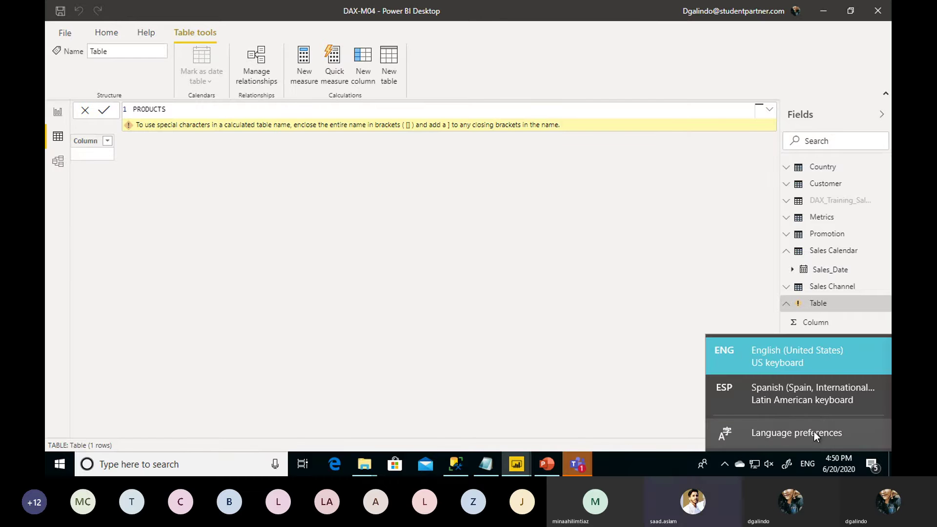
{"action": "left_click", "coordinate": [810, 403]}
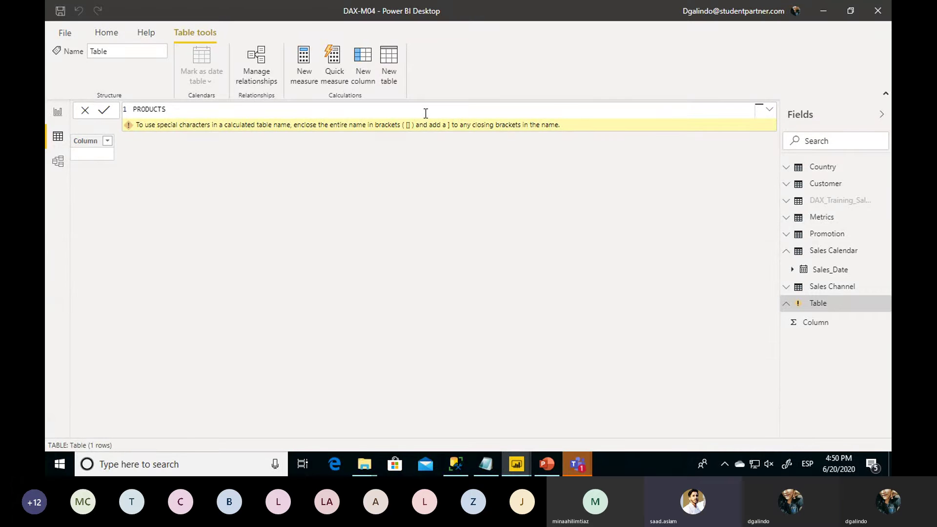
Step: Define PRODUCTS with the GROUPBY function, using DAX_Training_Sales_Transactions as its source table
{"action": "type", "text": "="}
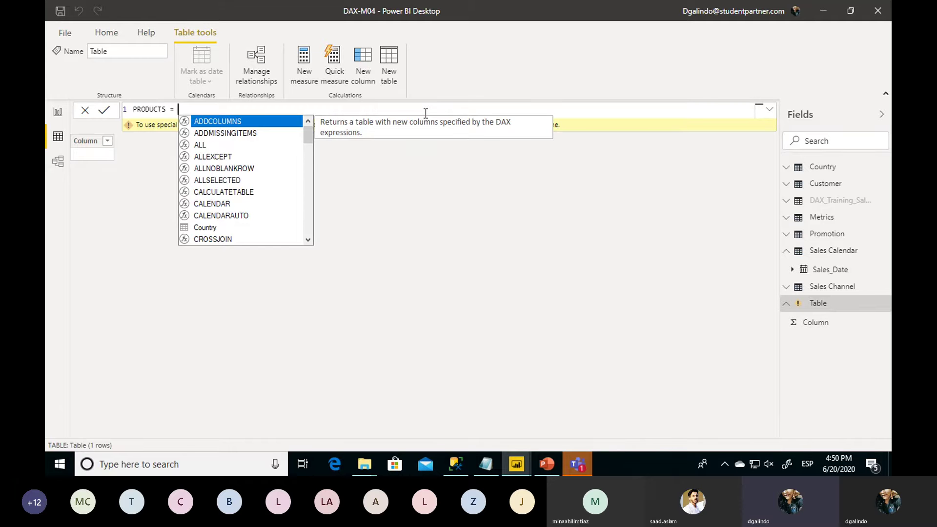
{"action": "type", "text": "GR"}
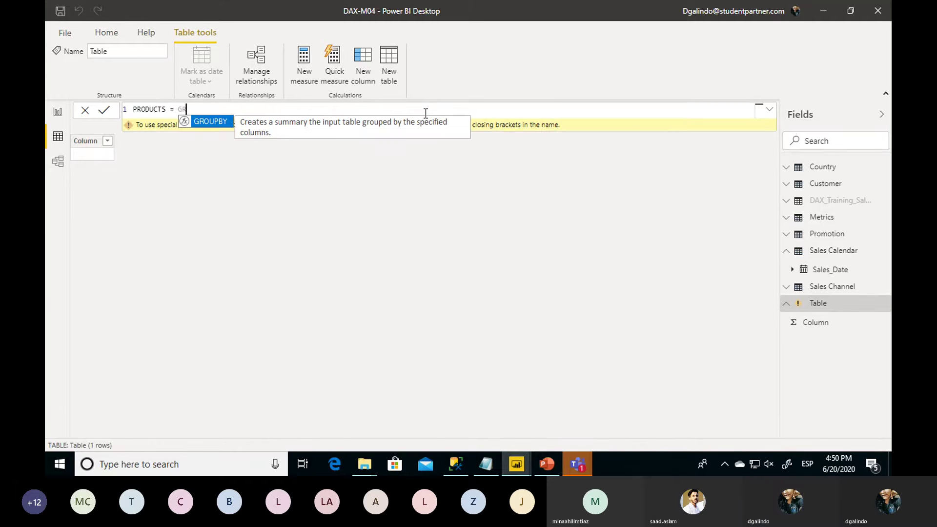
{"action": "key", "text": "Tab"}
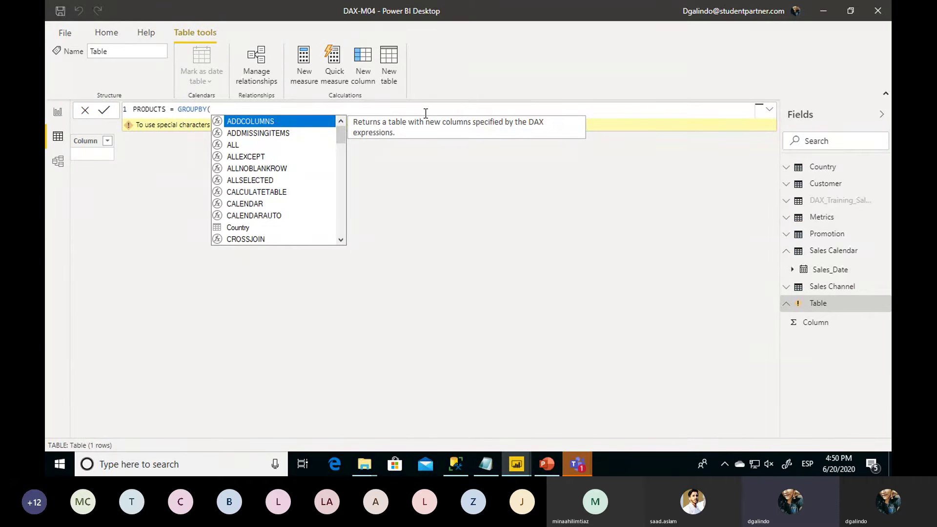
{"action": "type", "text": "DA"}
{"action": "key", "text": "Down"}
{"action": "key", "text": "Down"}
{"action": "key", "text": "Down"}
{"action": "key", "text": "Down"}
{"action": "key", "text": "Down"}
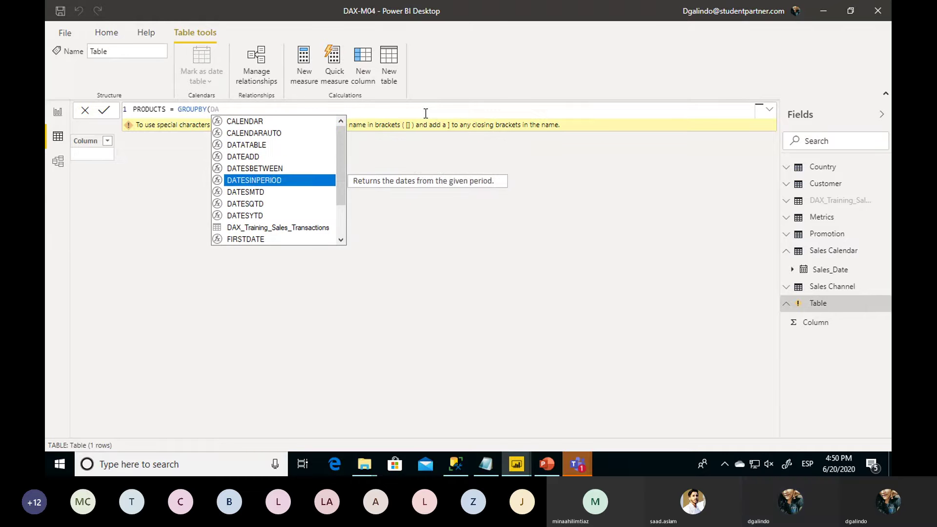
{"action": "key", "text": "Down"}
{"action": "key", "text": "Down"}
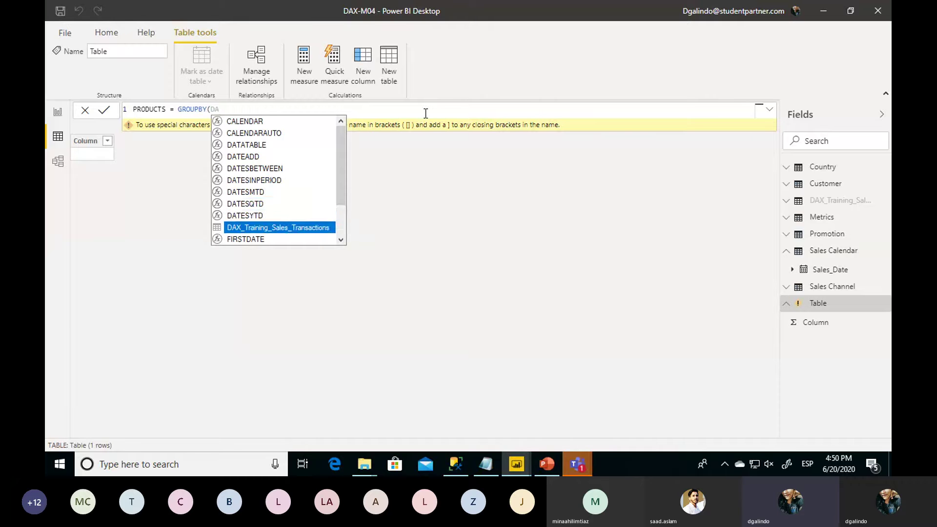
{"action": "key", "text": "Tab"}
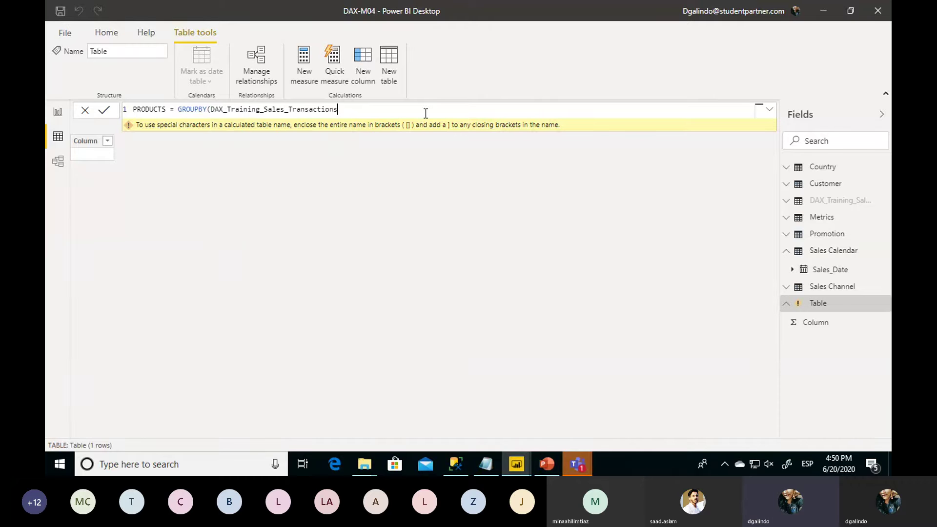
Step: Complete the PRODUCTS GROUPBY formula with the Product_Code, Product_Description and Unit_Price columns and commit the table
{"action": "type", "text": ","}
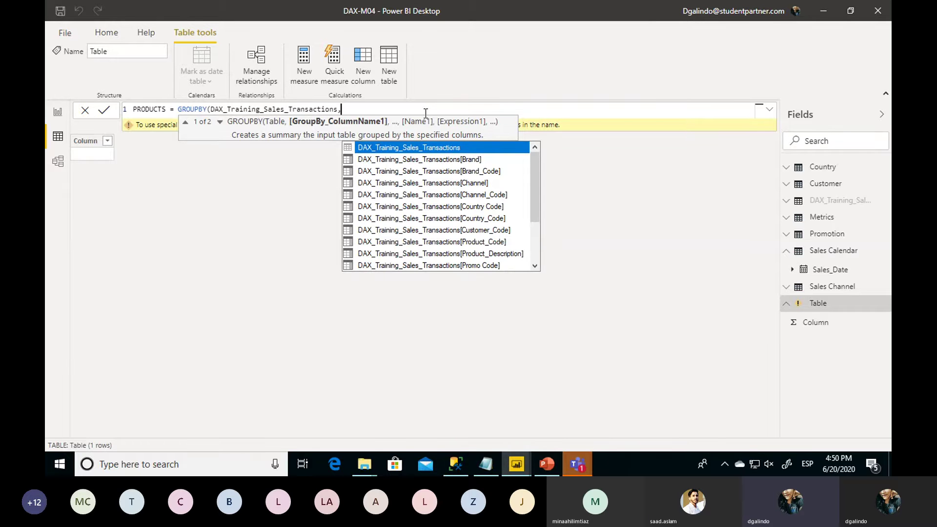
{"action": "type", "text": "P"}
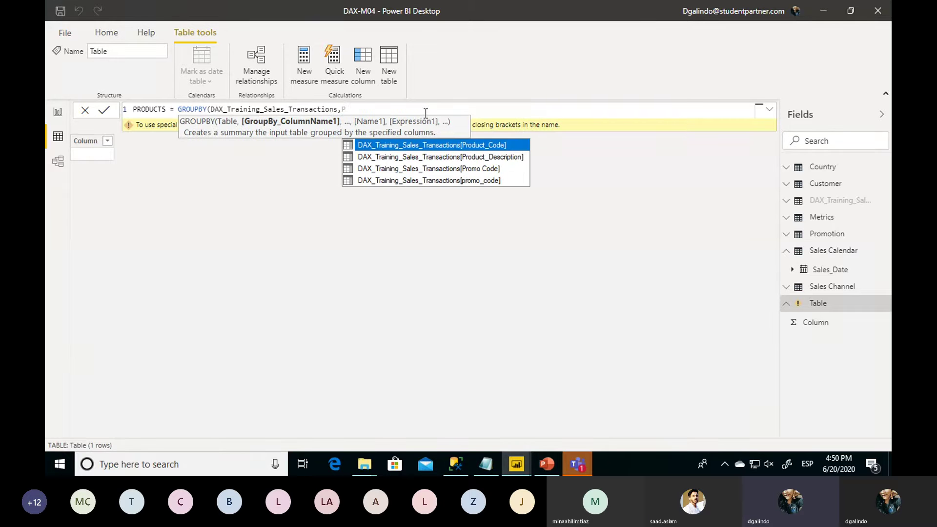
{"action": "key", "text": "Tab"}
{"action": "type", "text": ","}
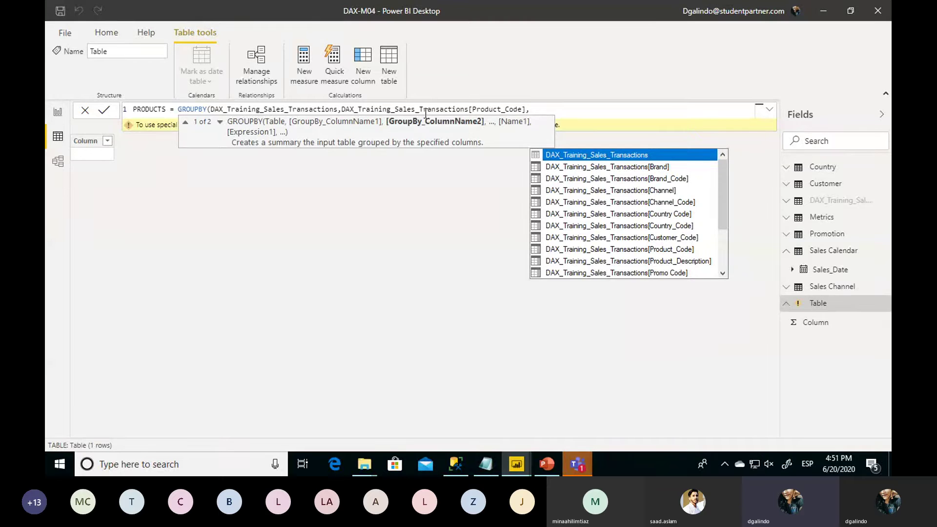
{"action": "type", "text": "DES"}
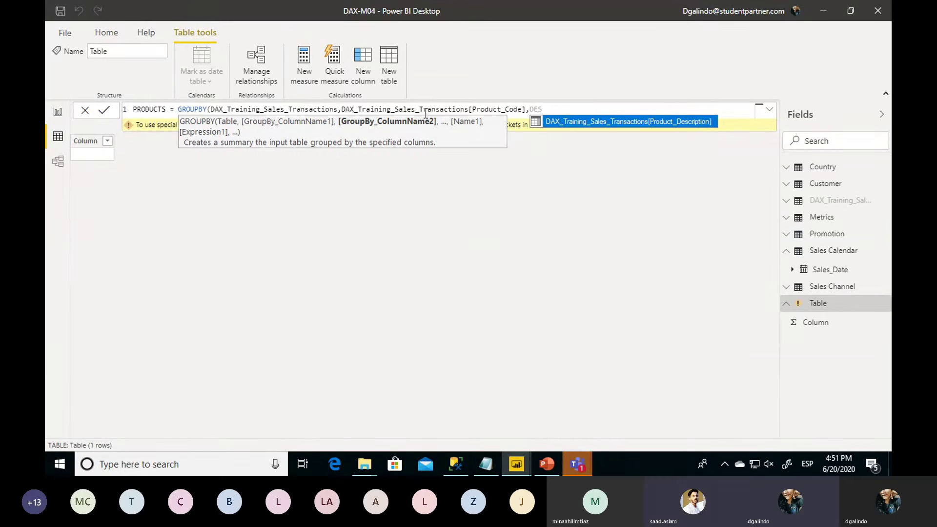
{"action": "key", "text": "Tab"}
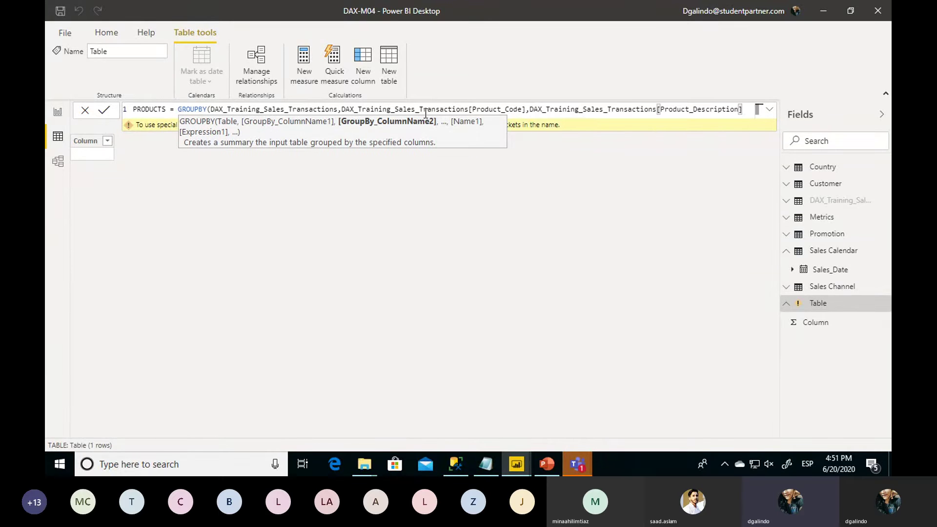
{"action": "type", "text": ","}
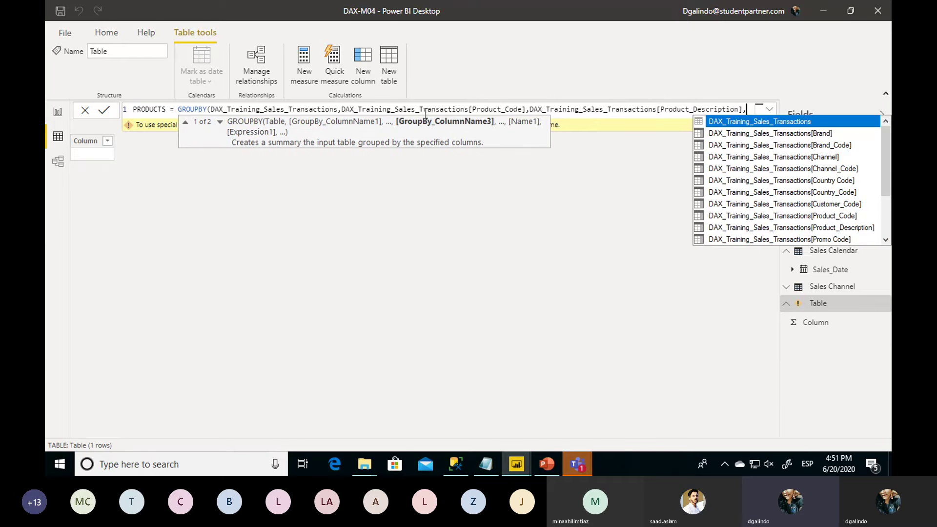
{"action": "type", "text": "UN"}
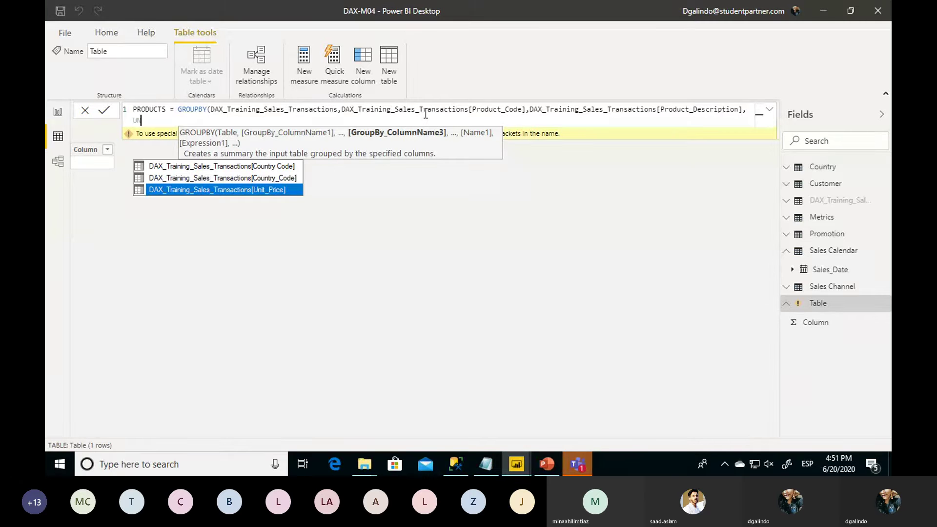
{"action": "key", "text": "Tab"}
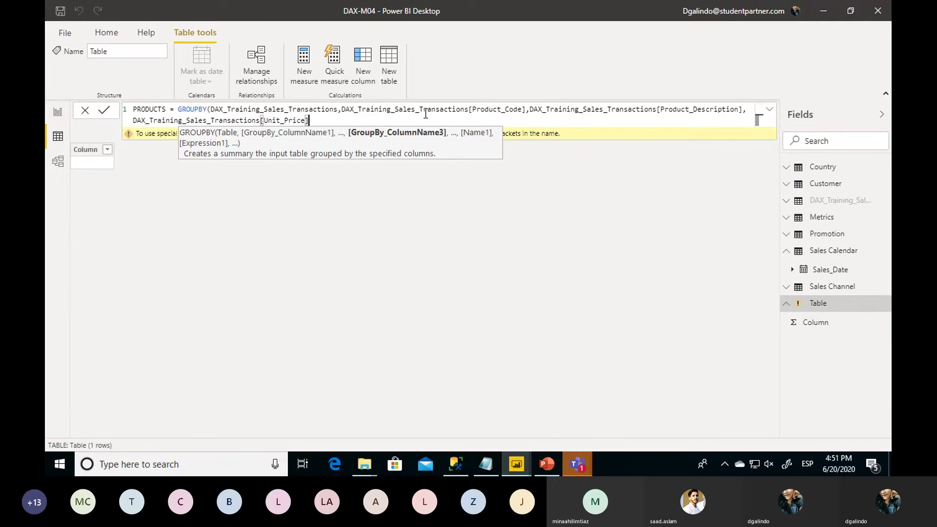
{"action": "type", "text": ")"}
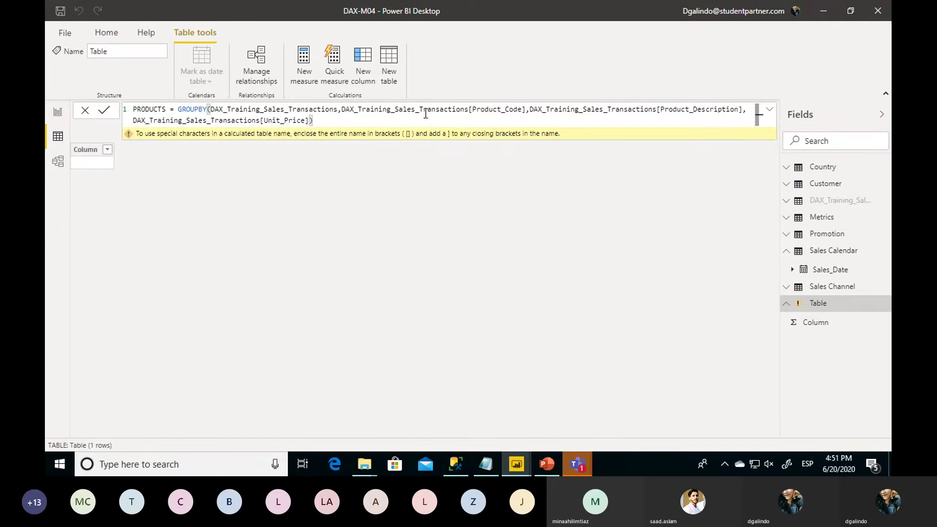
{"action": "key", "text": "Return"}
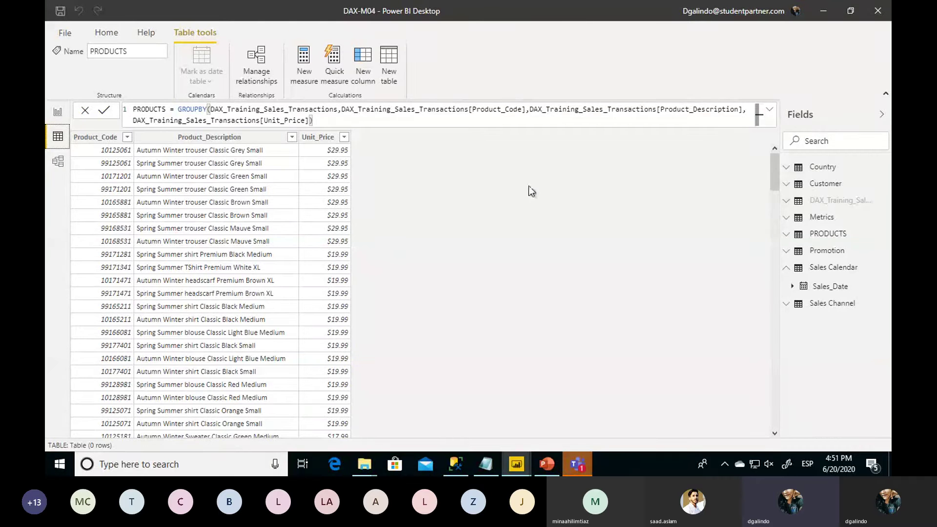
Step: Review the definitions of the Country table and its product count measure, and of the Customer, PRODUCTS and Promotion tables
{"action": "left_click", "coordinate": [823, 167]}
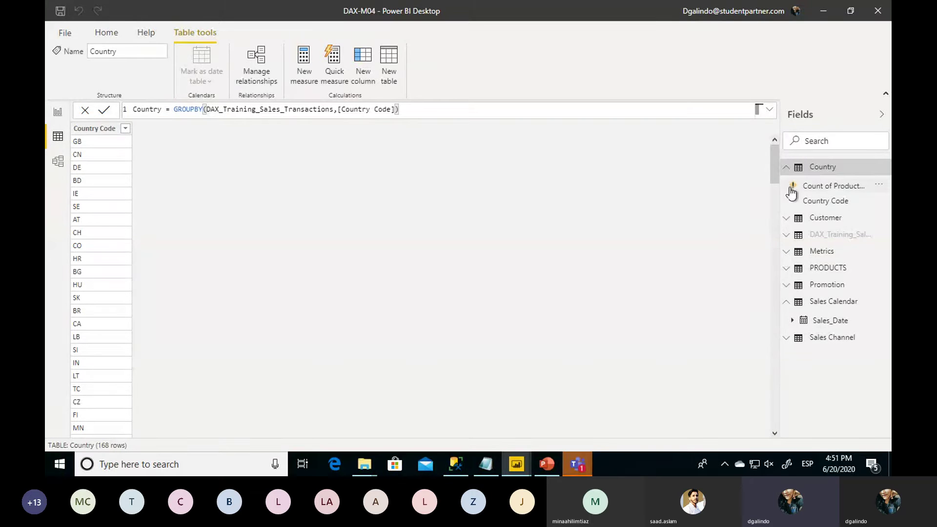
{"action": "left_click", "coordinate": [822, 194]}
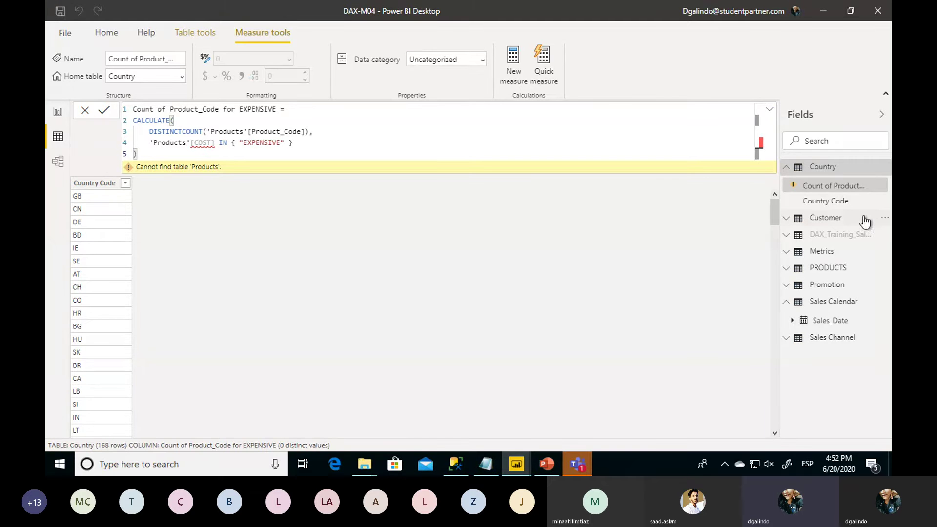
{"action": "left_click", "coordinate": [830, 221]}
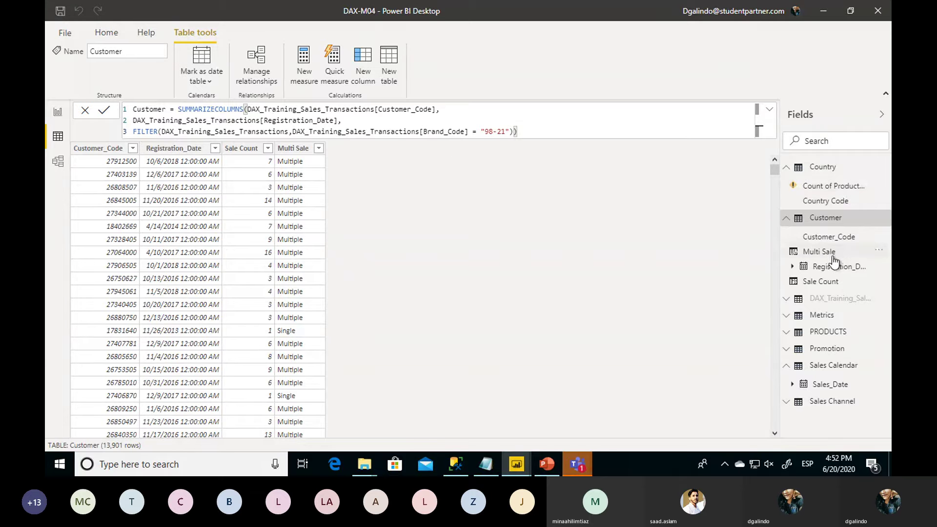
{"action": "left_click", "coordinate": [826, 334]}
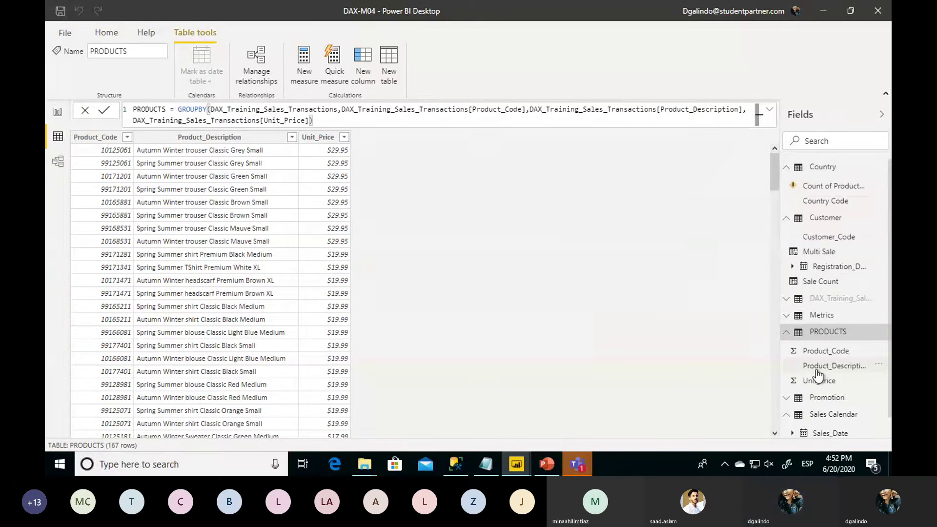
{"action": "left_click", "coordinate": [829, 397]}
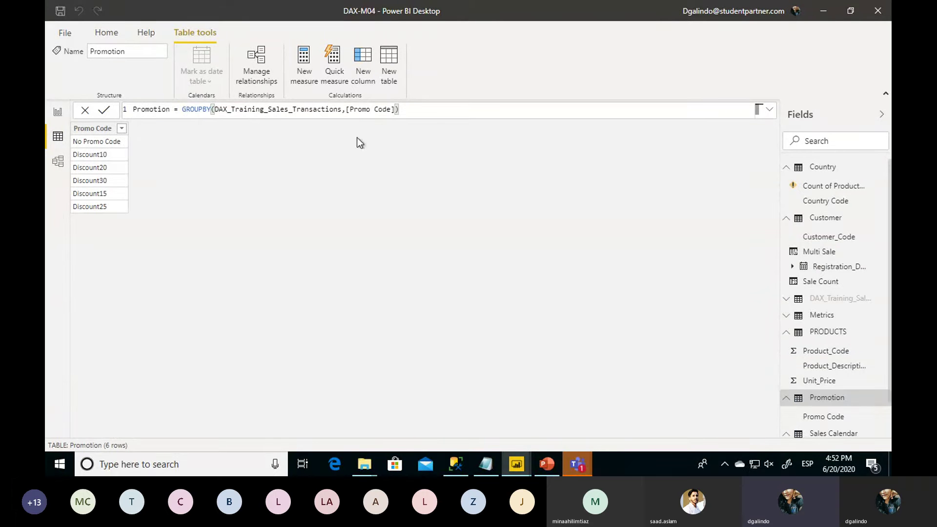
Step: Add a calculated column NOMONTH to the Sales Calendar table, defined as 'Sales Calendar'[Sales_Date].[MonthNo]
{"action": "left_click", "coordinate": [841, 434]}
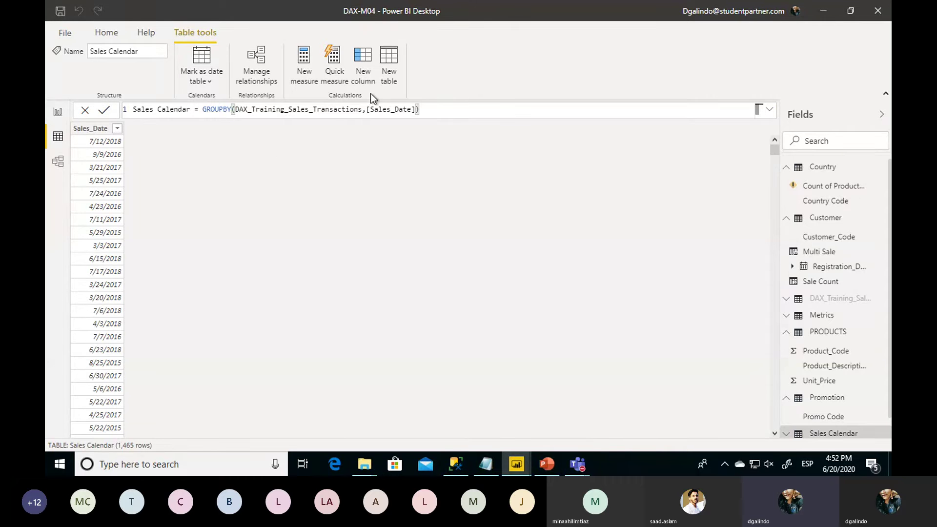
{"action": "left_click", "coordinate": [369, 56]}
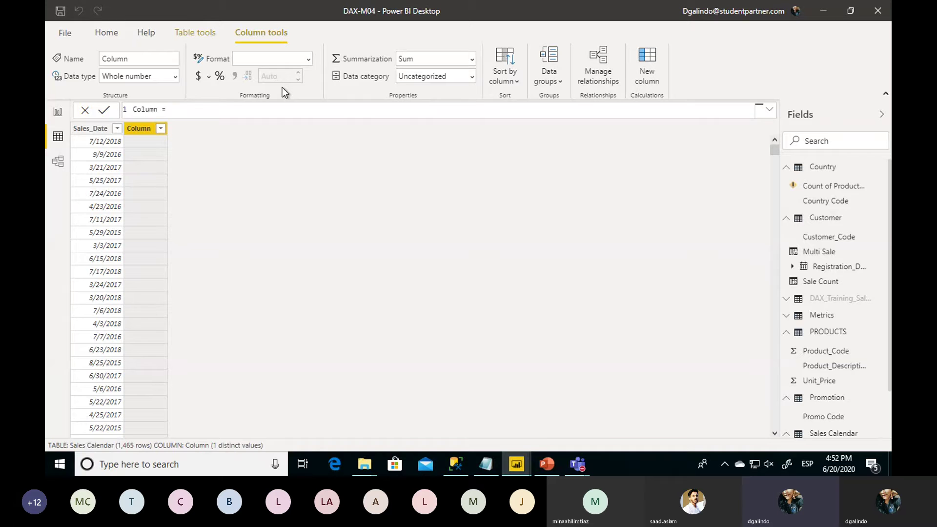
{"action": "key", "text": "BackSpace"}
{"action": "key", "text": "BackSpace"}
{"action": "key", "text": "BackSpace"}
{"action": "key", "text": "BackSpace"}
{"action": "key", "text": "BackSpace"}
{"action": "key", "text": "BackSpace"}
{"action": "key", "text": "BackSpace"}
{"action": "key", "text": "BackSpace"}
{"action": "key", "text": "BackSpace"}
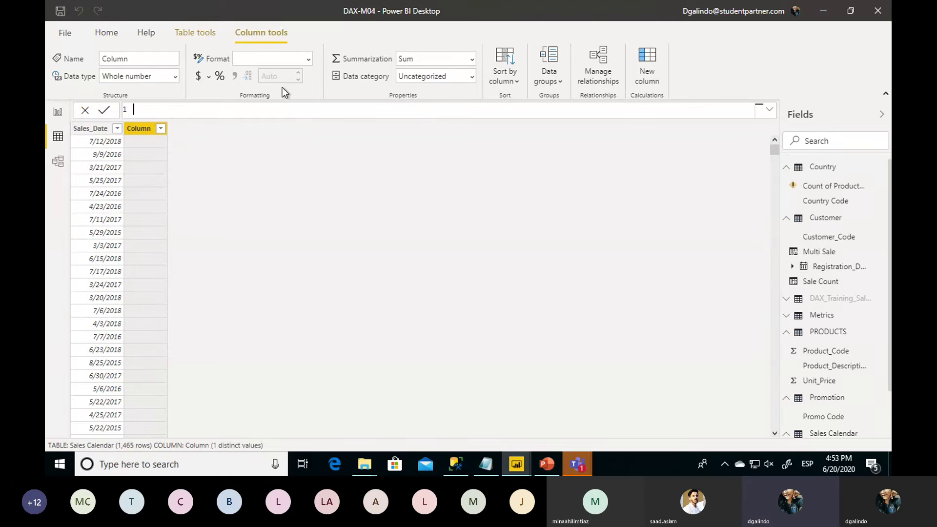
{"action": "type", "text": "NOMONT"}
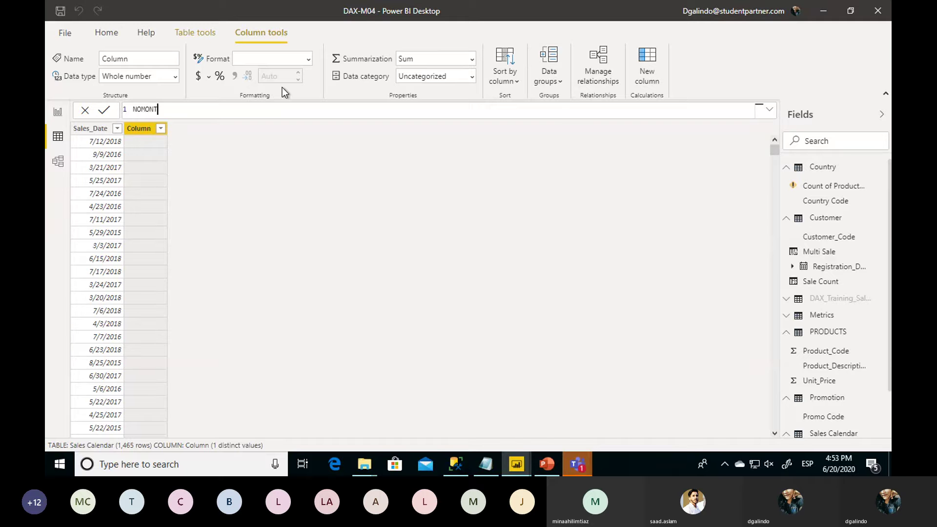
{"action": "type", "text": "H = S"}
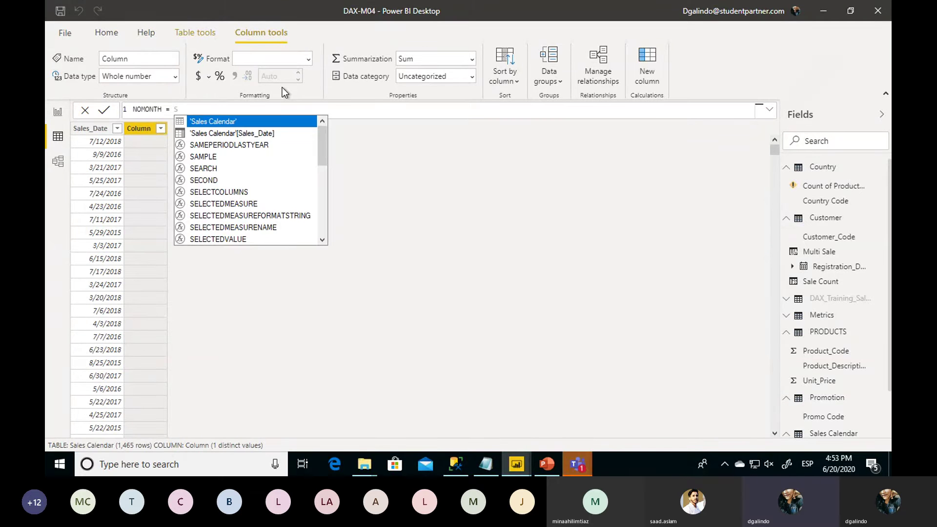
{"action": "key", "text": "Down"}
{"action": "key", "text": "Tab"}
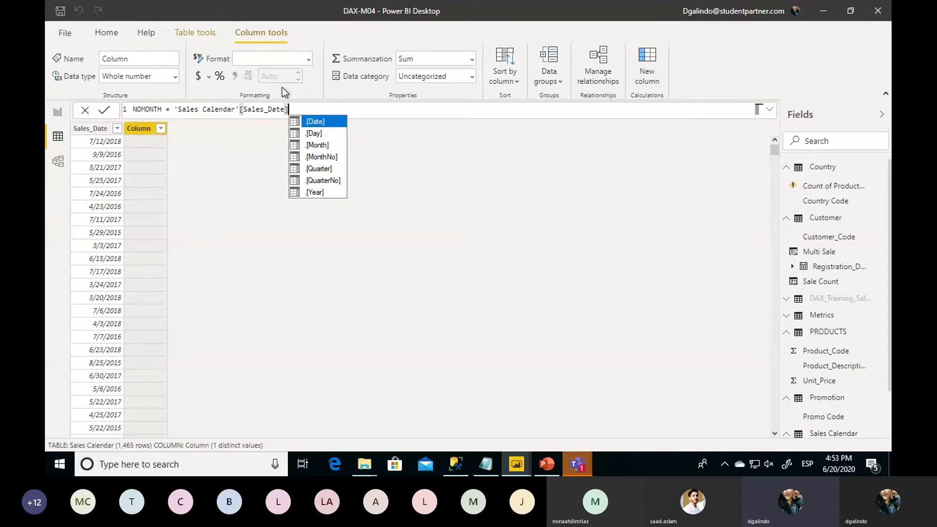
{"action": "key", "text": "Down"}
{"action": "key", "text": "Down"}
{"action": "key", "text": "Down"}
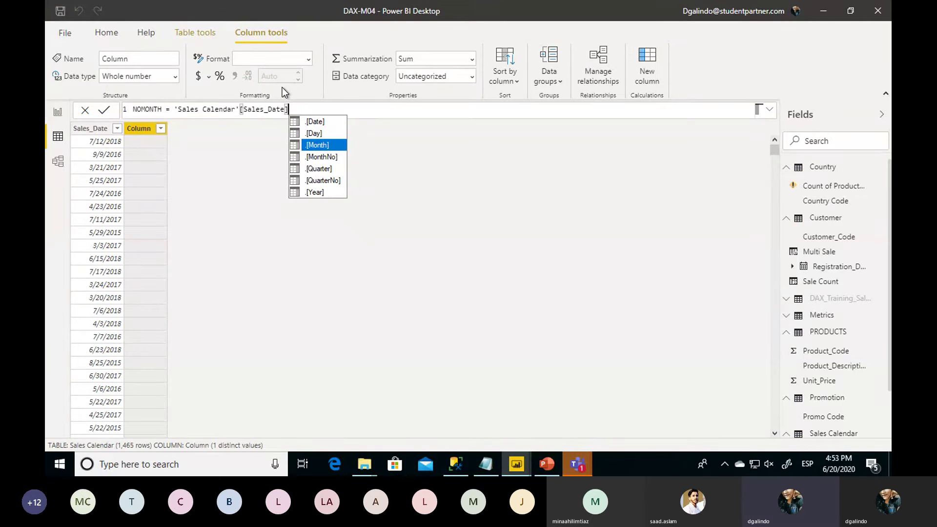
{"action": "key", "text": "Tab"}
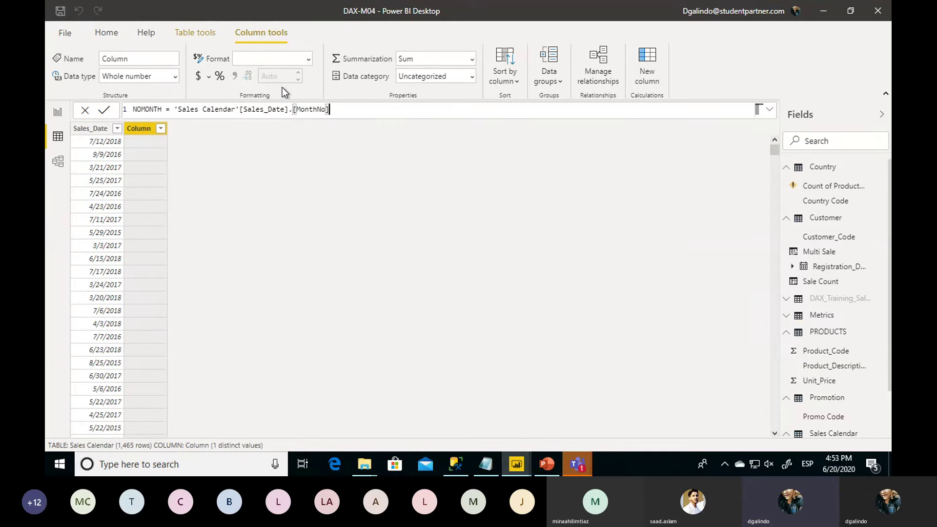
{"action": "key", "text": "Return"}
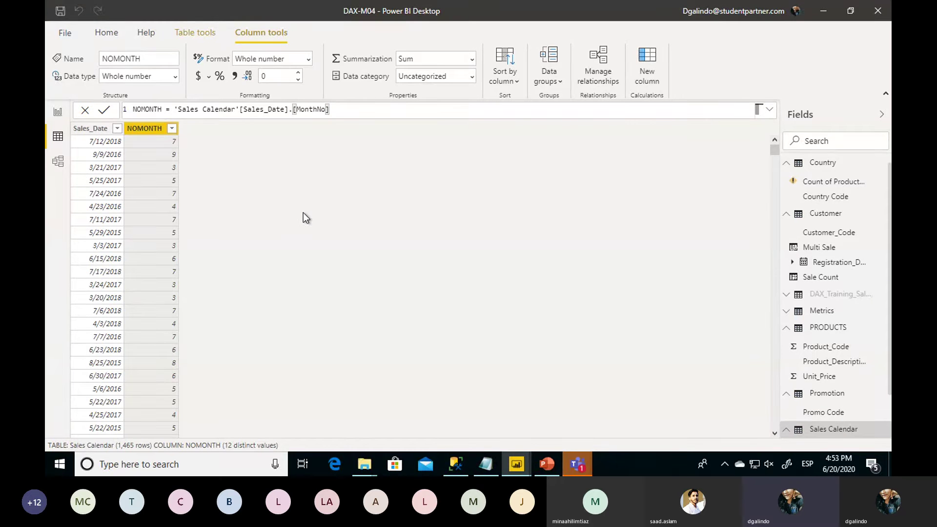
Step: Add a second calculated column NameMonth to the Sales Calendar table, defined as 'Sales Calendar'[Sales_Date].[Month]
{"action": "left_click", "coordinate": [647, 58]}
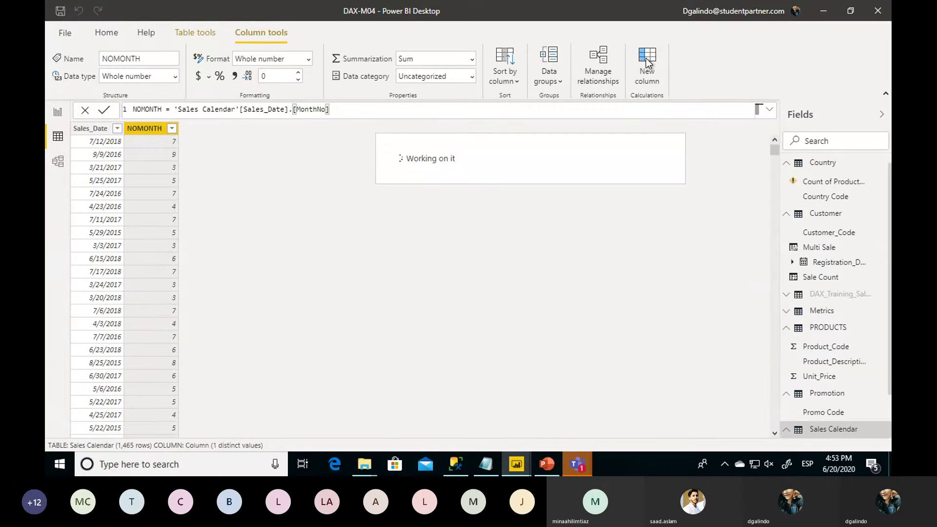
{"action": "key", "text": "BackSpace"}
{"action": "key", "text": "BackSpace"}
{"action": "key", "text": "BackSpace"}
{"action": "key", "text": "BackSpace"}
{"action": "key", "text": "BackSpace"}
{"action": "key", "text": "BackSpace"}
{"action": "key", "text": "BackSpace"}
{"action": "key", "text": "BackSpace"}
{"action": "key", "text": "BackSpace"}
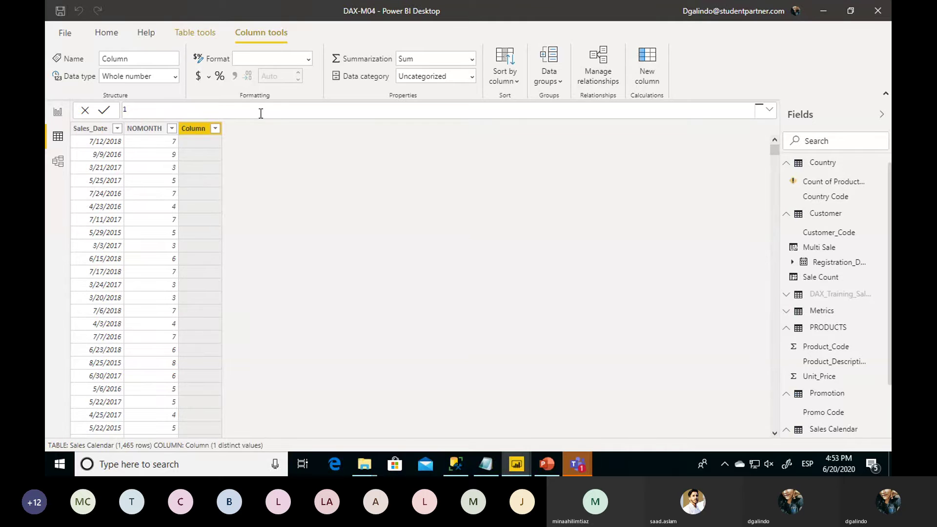
{"action": "type", "text": "NameMonth"}
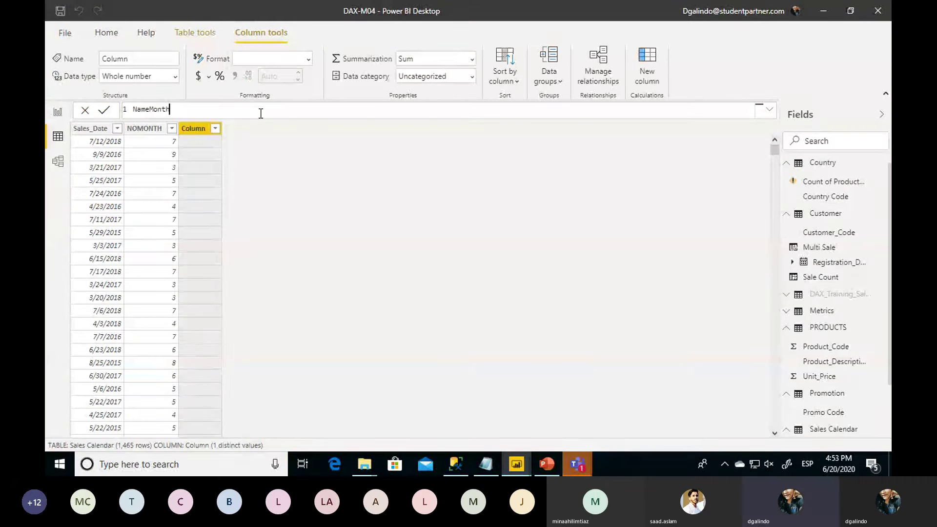
{"action": "type", "text": " = sa"}
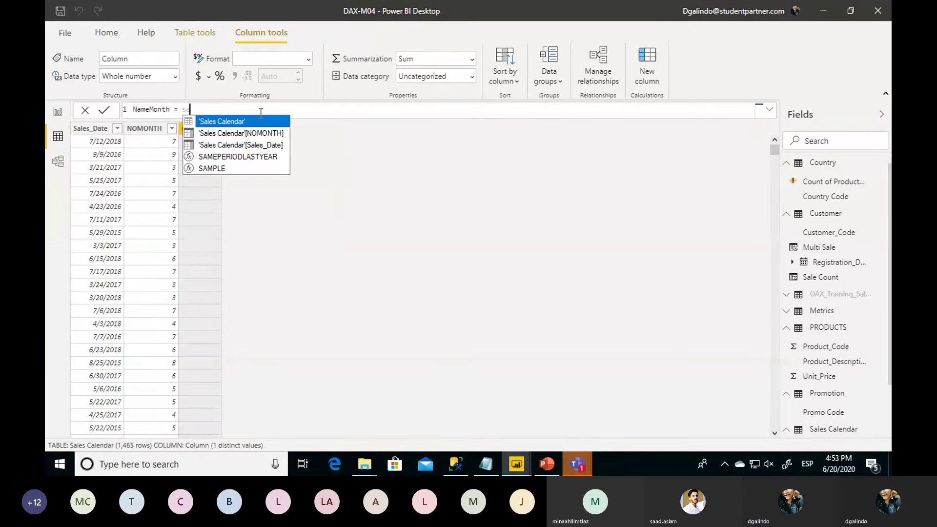
{"action": "key", "text": "Down"}
{"action": "key", "text": "Down"}
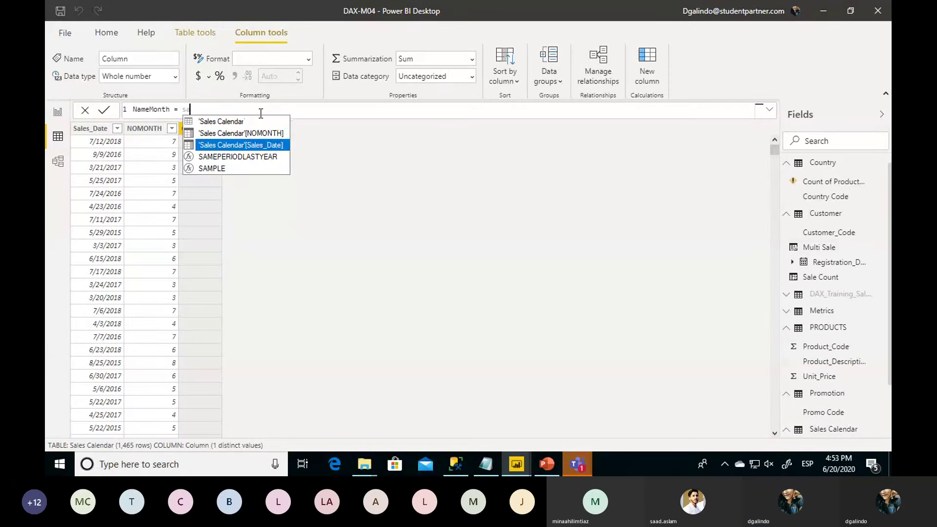
{"action": "key", "text": "Tab"}
{"action": "key", "text": "Down"}
{"action": "key", "text": "Down"}
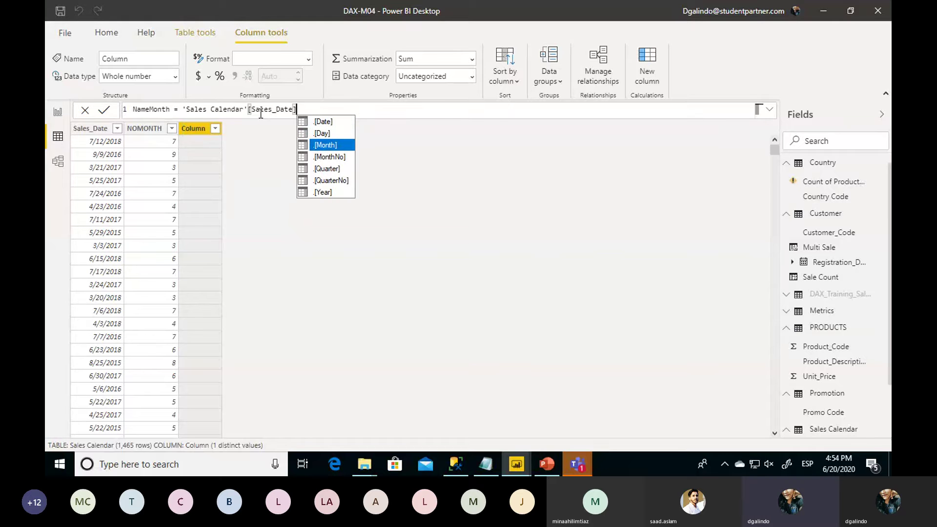
{"action": "key", "text": "Tab"}
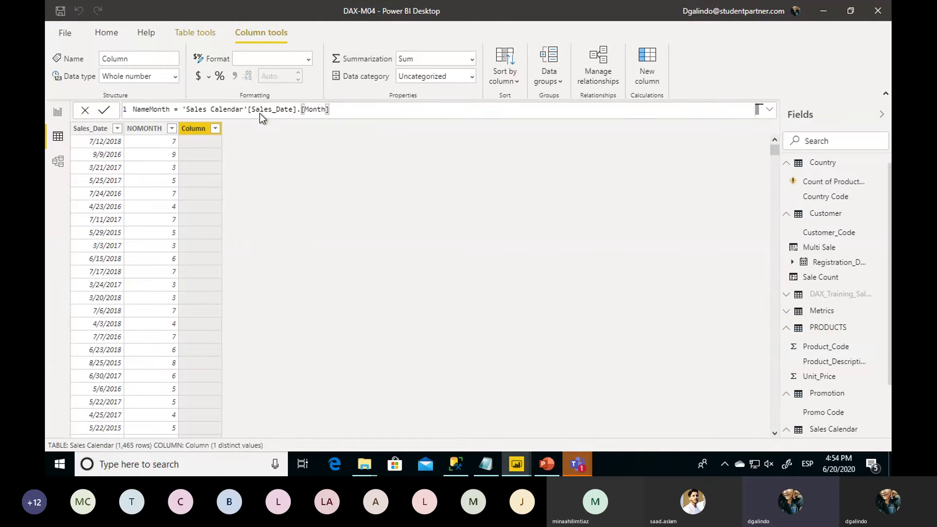
{"action": "key", "text": "Return"}
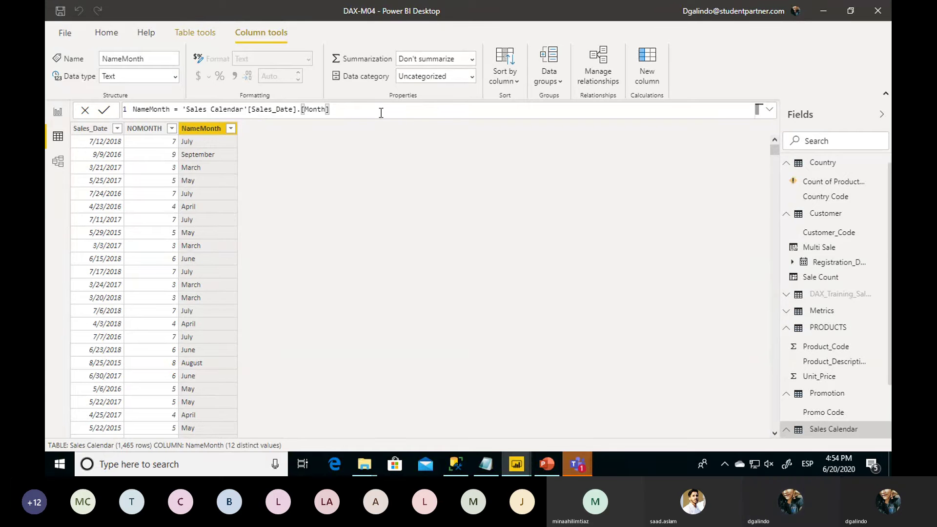
{"action": "left_click", "coordinate": [470, 77]}
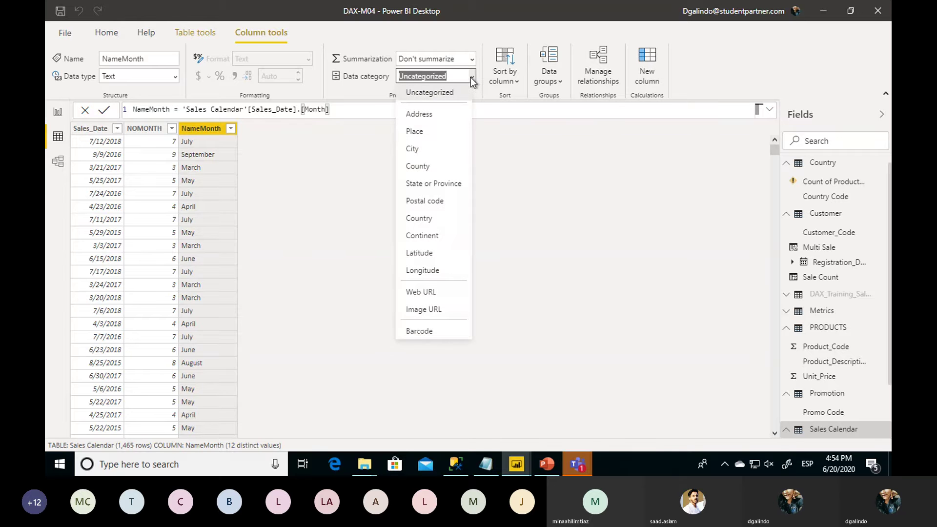
{"action": "left_click", "coordinate": [471, 77]}
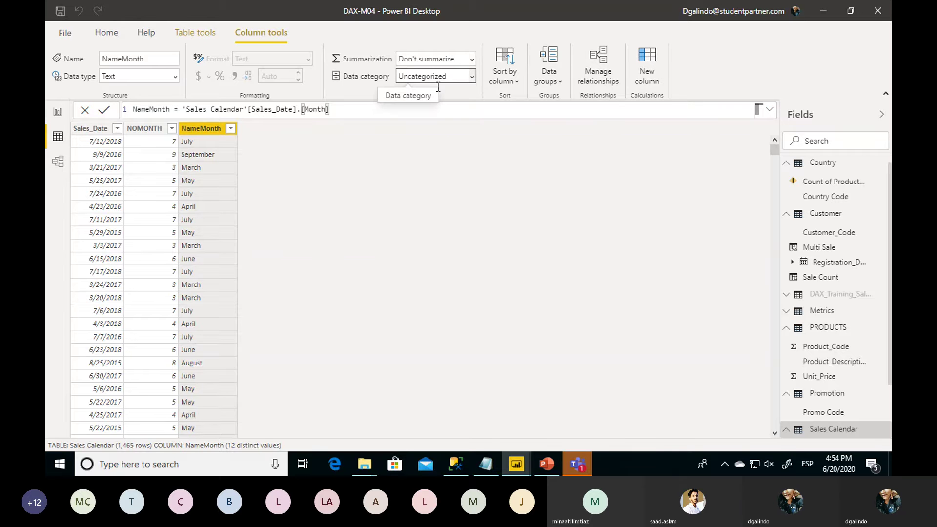
{"action": "left_click", "coordinate": [116, 35]}
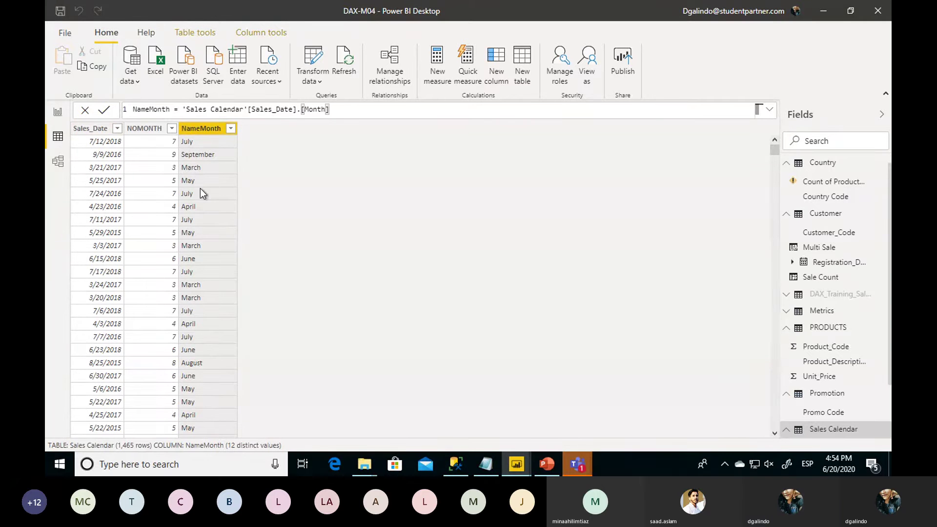
Step: Start a new calculated column in the Sales Calendar table and name it year
{"action": "left_click", "coordinate": [101, 131]}
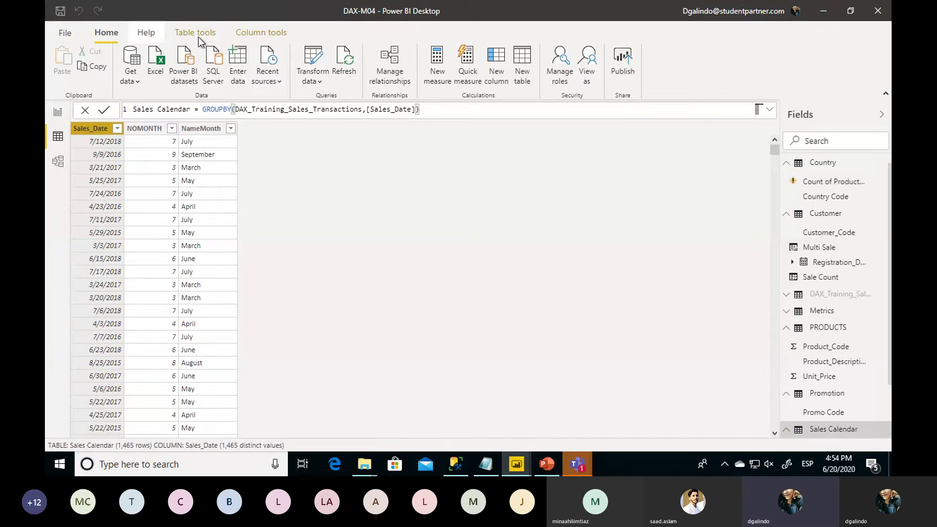
{"action": "left_click", "coordinate": [496, 57]}
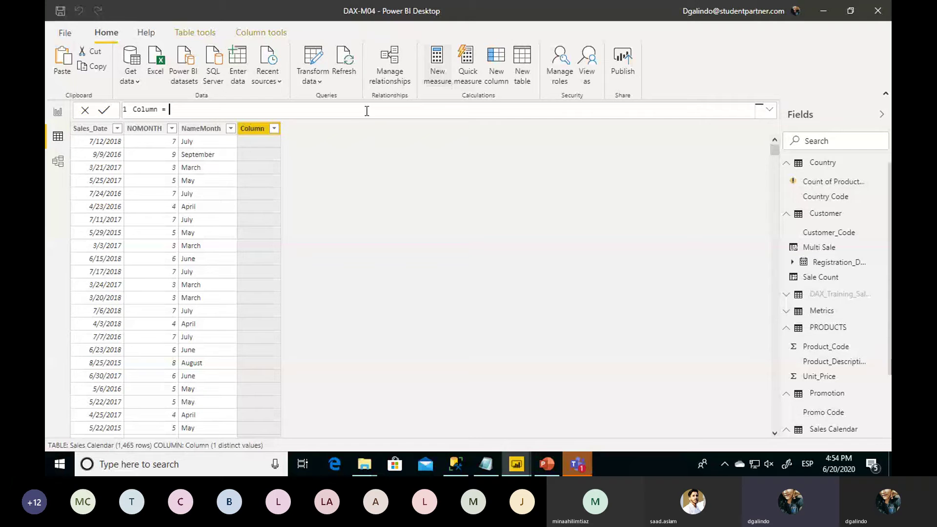
{"action": "key", "text": "BackSpace"}
{"action": "key", "text": "BackSpace"}
{"action": "key", "text": "BackSpace"}
{"action": "key", "text": "BackSpace"}
{"action": "key", "text": "BackSpace"}
{"action": "key", "text": "BackSpace"}
{"action": "key", "text": "BackSpace"}
{"action": "key", "text": "BackSpace"}
{"action": "key", "text": "BackSpace"}
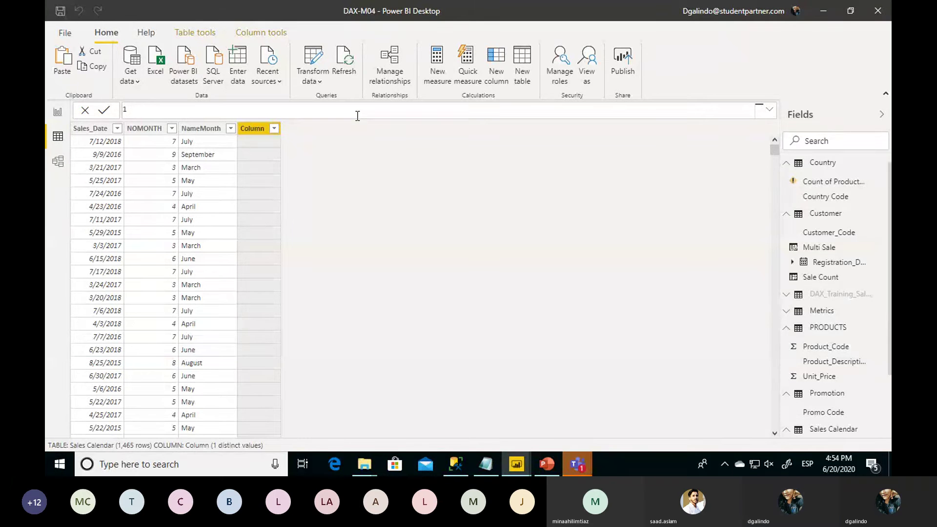
{"action": "type", "text": "year ="}
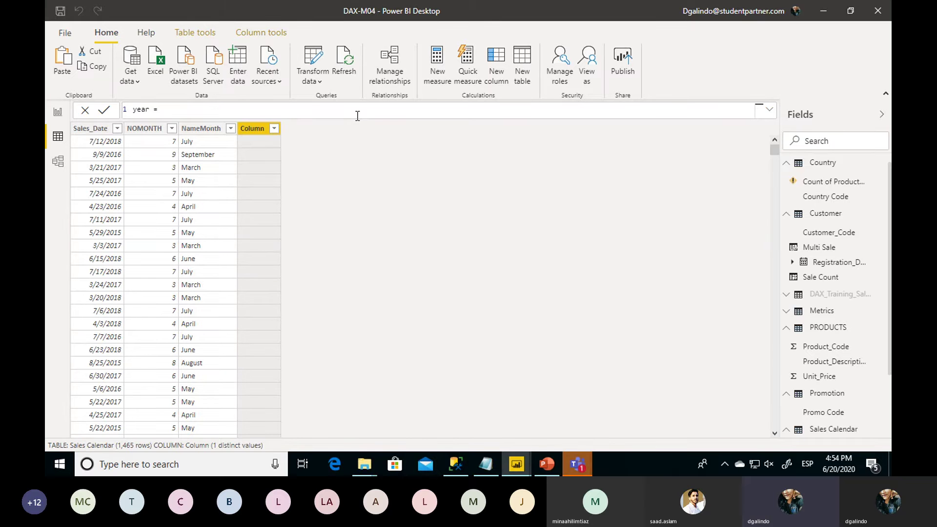
Step: Define the year column as 'Sales Calendar'[Sales_Date].[Year] and commit it
{"action": "type", "text": "s"}
{"action": "key", "text": "Down"}
{"action": "key", "text": "Down"}
{"action": "key", "text": "Down"}
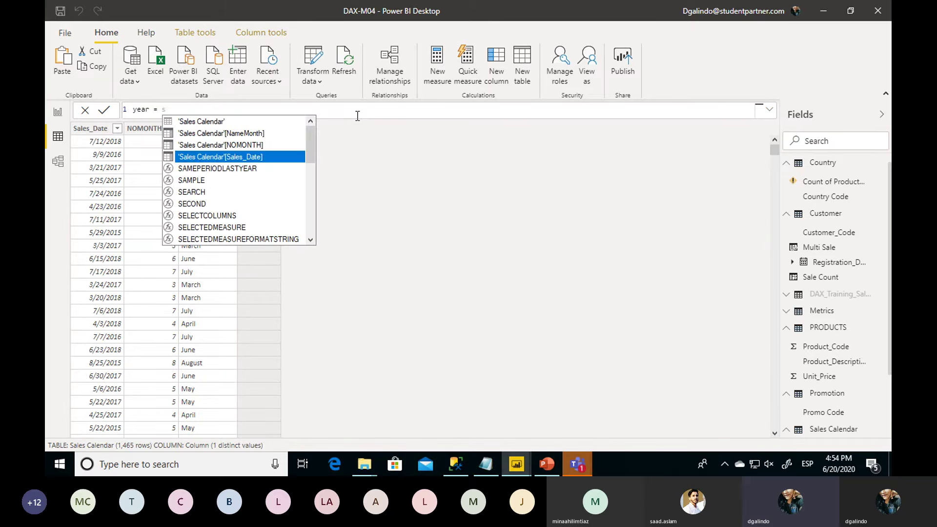
{"action": "key", "text": "Tab"}
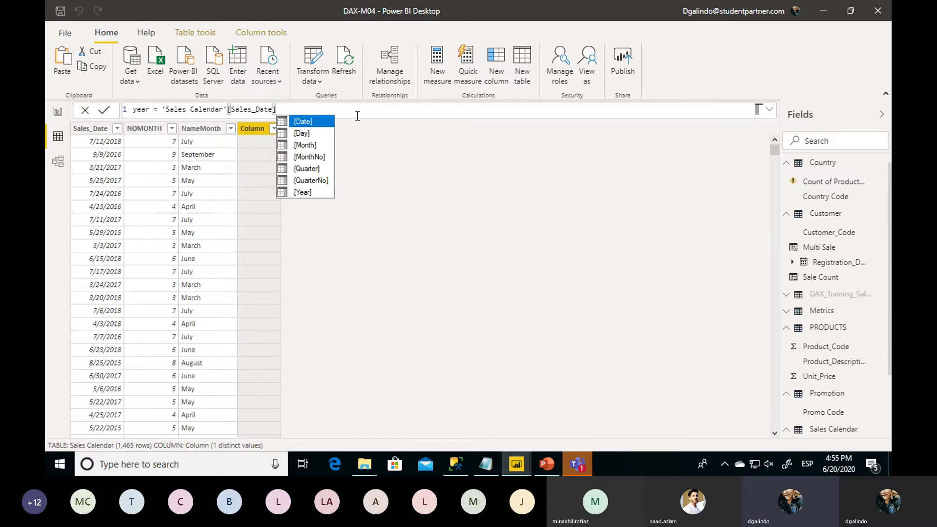
{"action": "key", "text": "Down"}
{"action": "key", "text": "Down"}
{"action": "key", "text": "Down"}
{"action": "key", "text": "Down"}
{"action": "key", "text": "Down"}
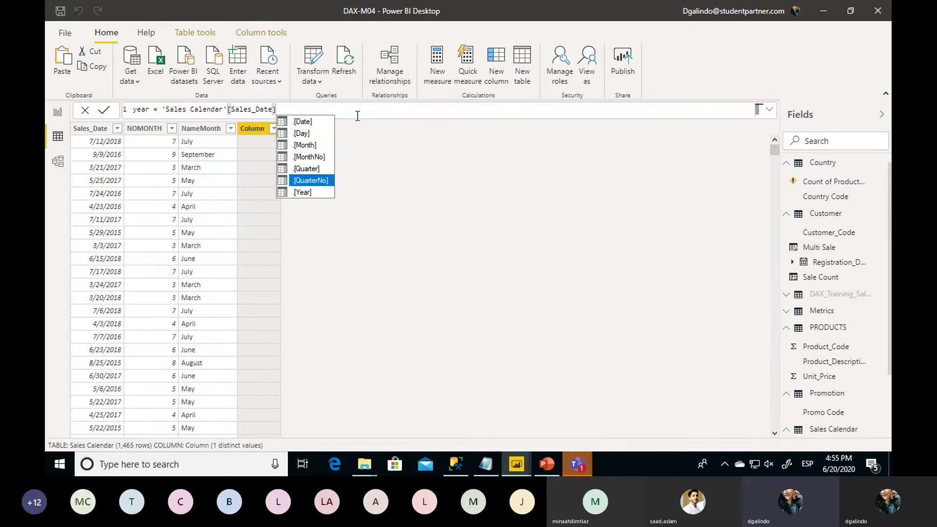
{"action": "key", "text": "Down"}
{"action": "key", "text": "Tab"}
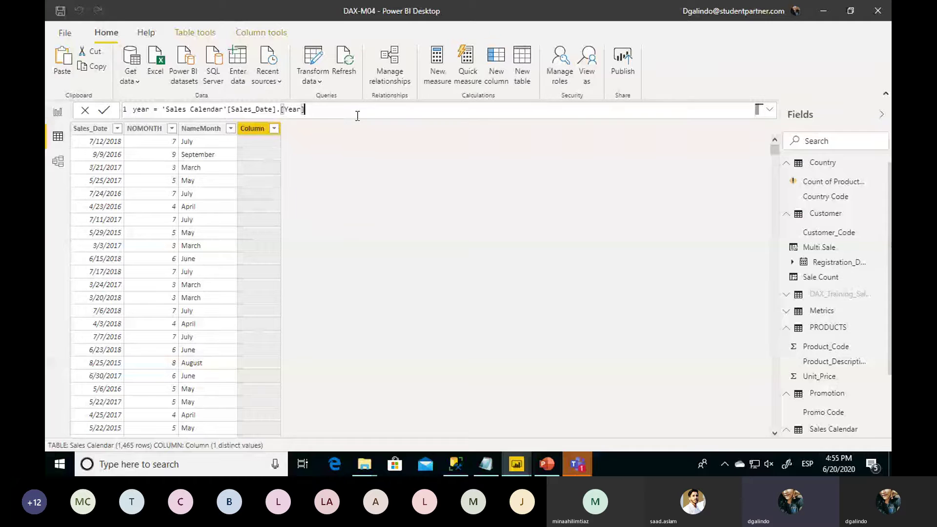
{"action": "key", "text": "Return"}
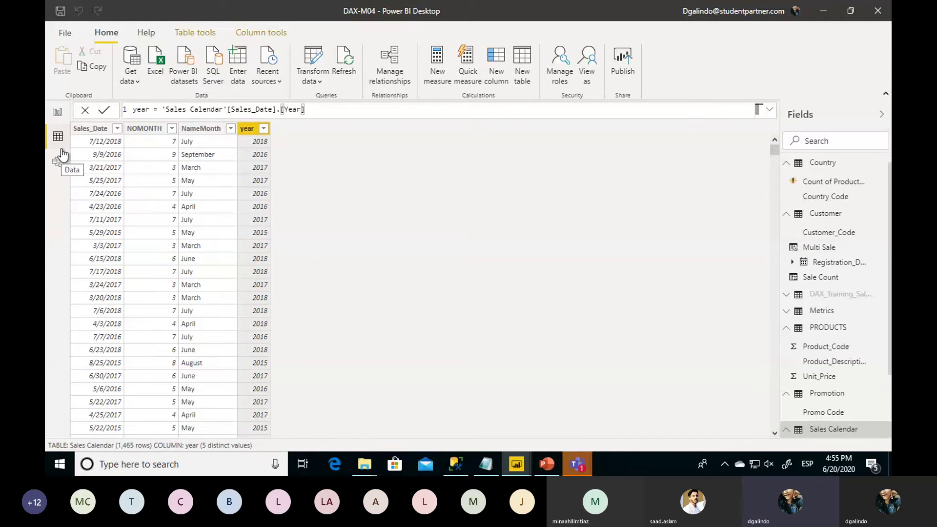
Step: Start a new calculated column in the PRODUCTS table and name it cost
{"action": "left_click", "coordinate": [835, 328]}
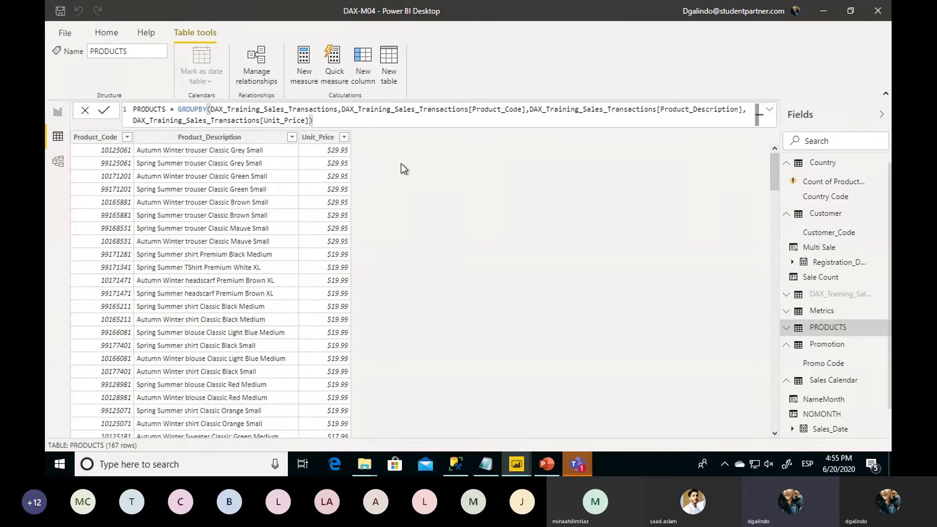
{"action": "left_click", "coordinate": [362, 56]}
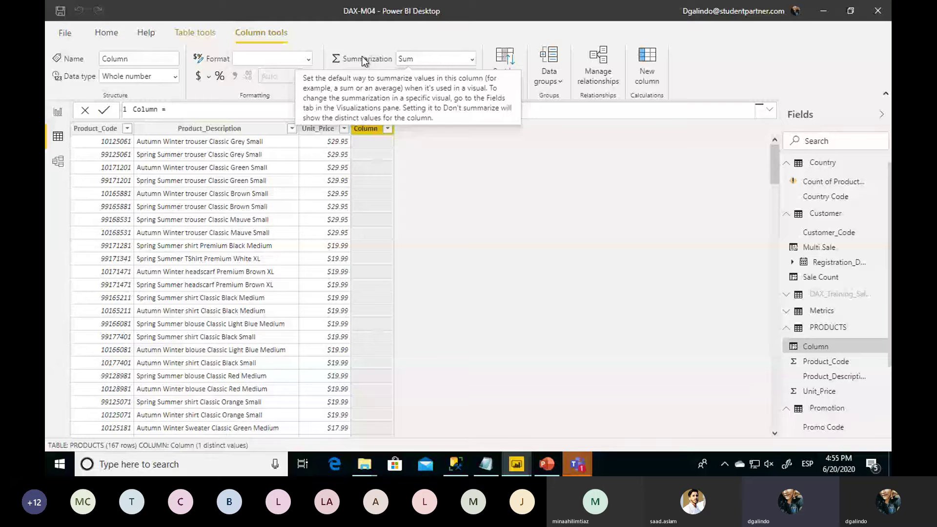
{"action": "key", "text": "BackSpace"}
{"action": "key", "text": "BackSpace"}
{"action": "key", "text": "BackSpace"}
{"action": "key", "text": "BackSpace"}
{"action": "key", "text": "BackSpace"}
{"action": "key", "text": "BackSpace"}
{"action": "key", "text": "BackSpace"}
{"action": "key", "text": "BackSpace"}
{"action": "key", "text": "BackSpace"}
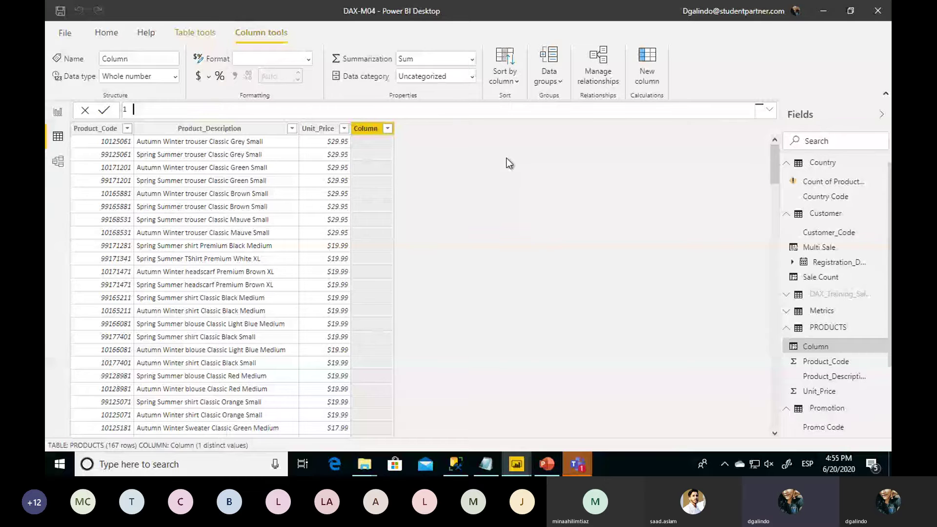
{"action": "type", "text": "cost ="}
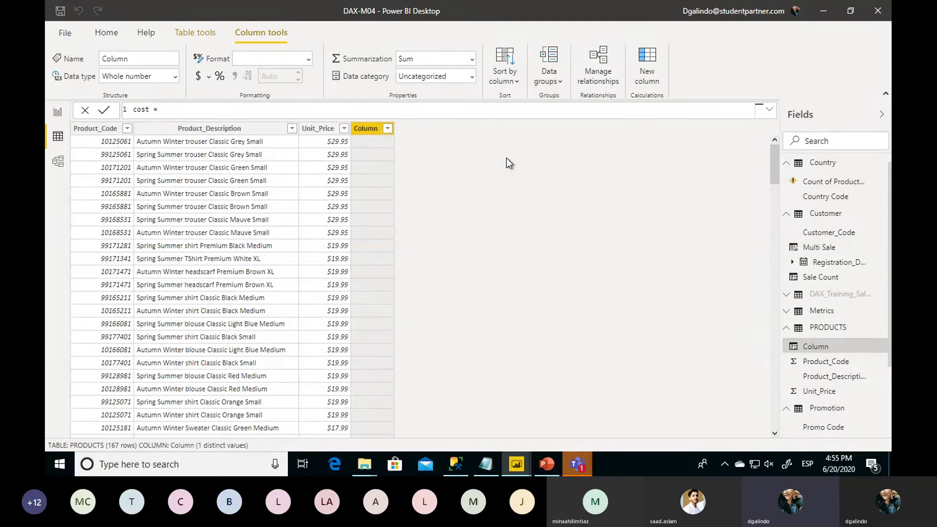
Step: Begin the cost formula with an IF function that tests whether PRODUCTS[Unit_Price] is greater than 19
{"action": "type", "text": "if"}
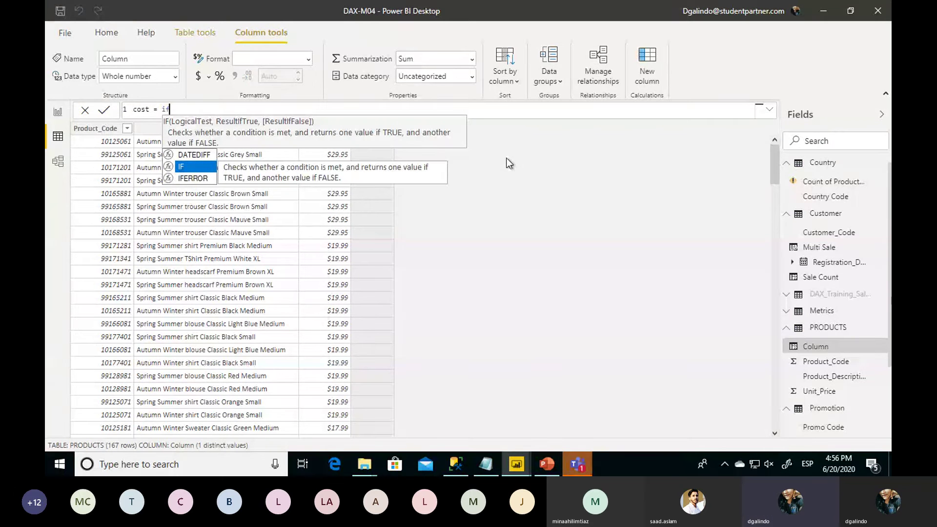
{"action": "key", "text": "Tab"}
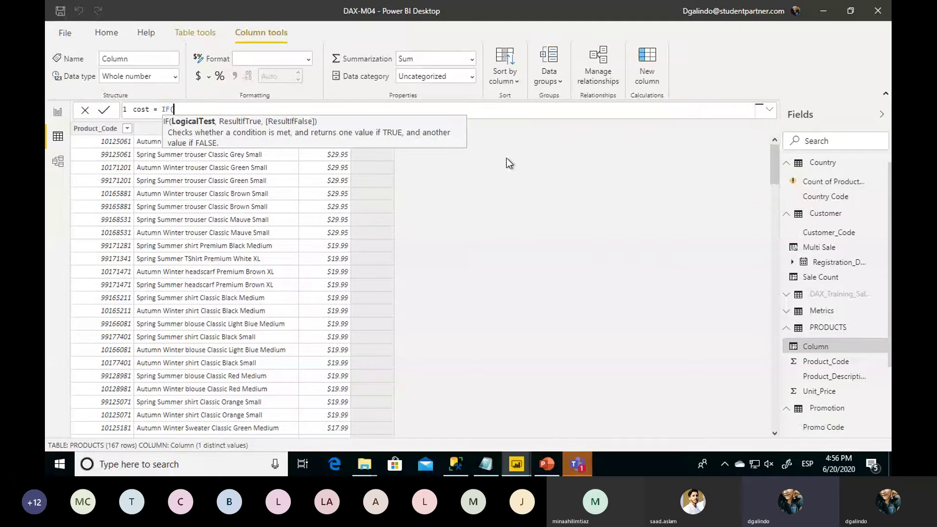
{"action": "type", "text": "p"}
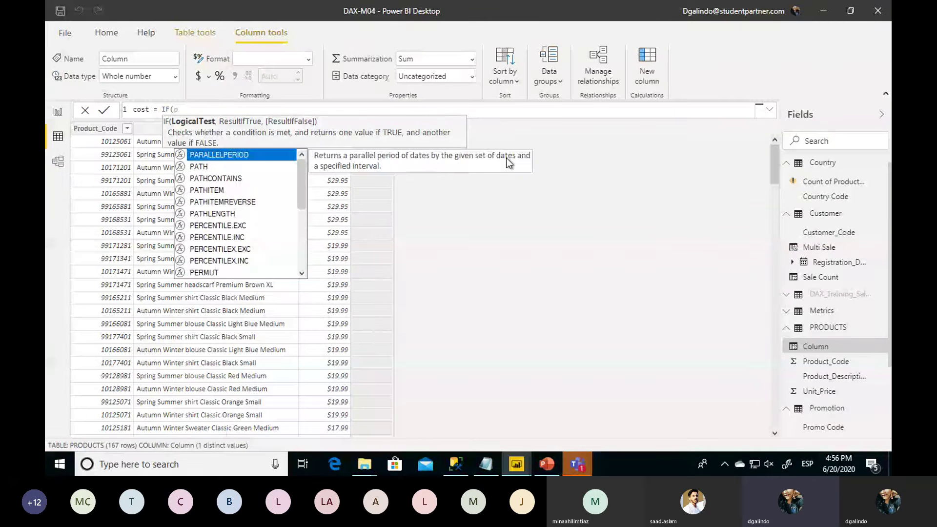
{"action": "key", "text": "BackSpace"}
{"action": "type", "text": "uni"}
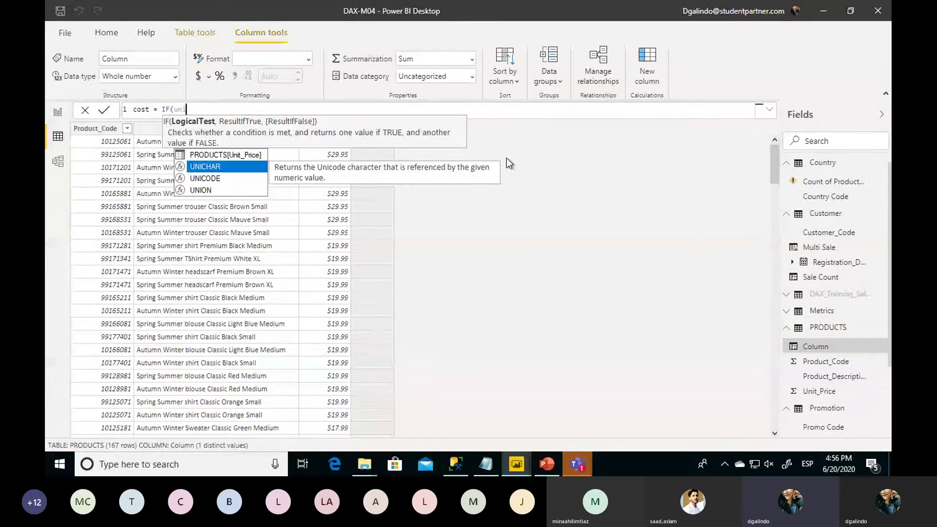
{"action": "key", "text": "Up"}
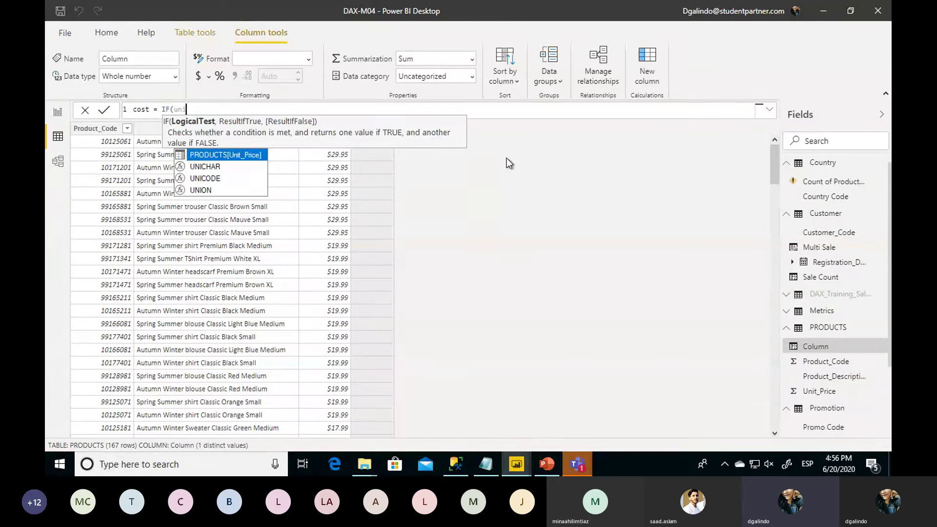
{"action": "key", "text": "Tab"}
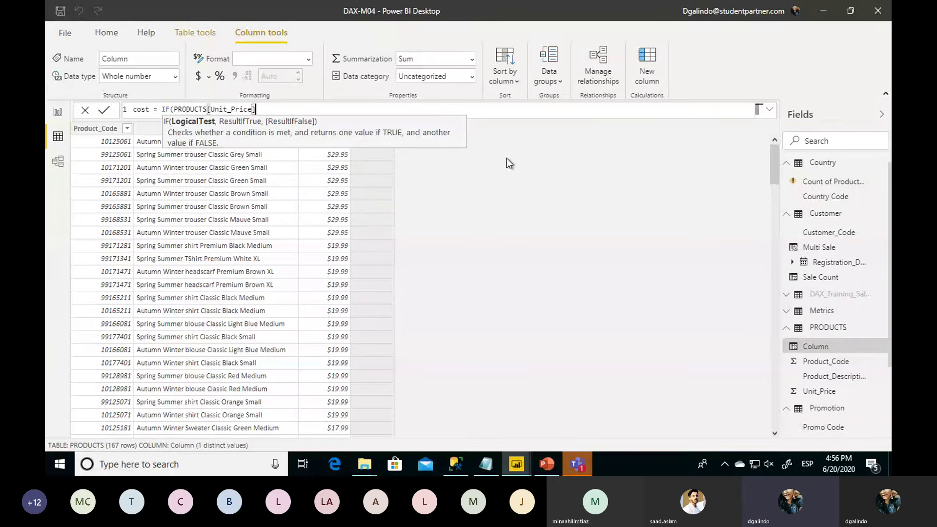
{"action": "type", "text": ">19"}
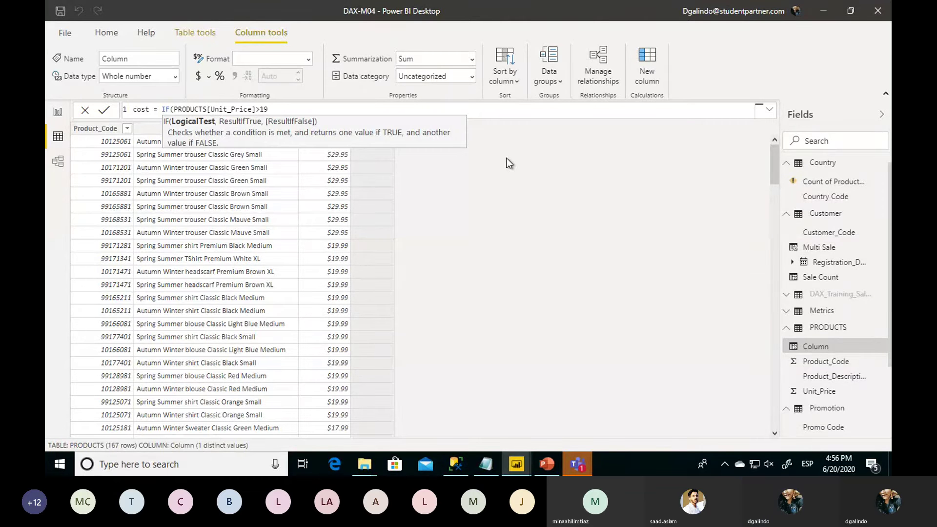
{"action": "type", "text": ";"}
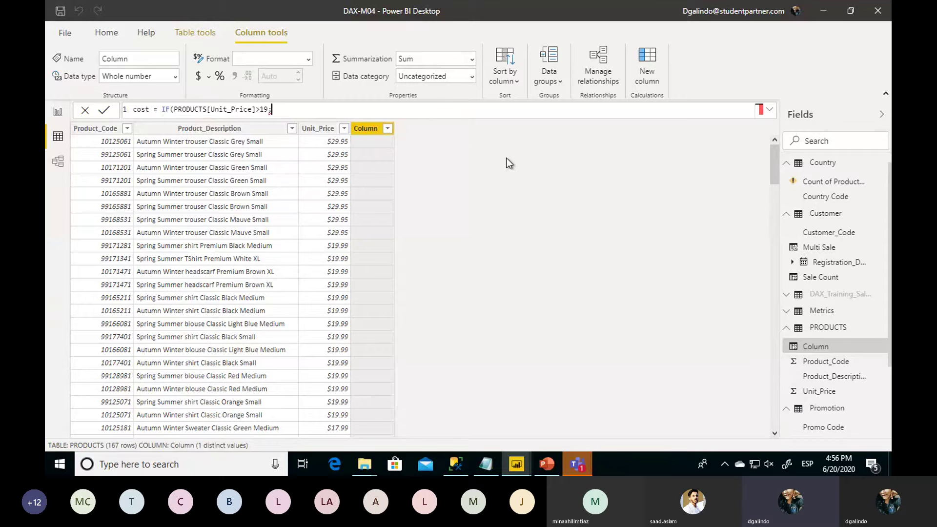
{"action": "key", "text": "BackSpace"}
{"action": "type", "text": ","}
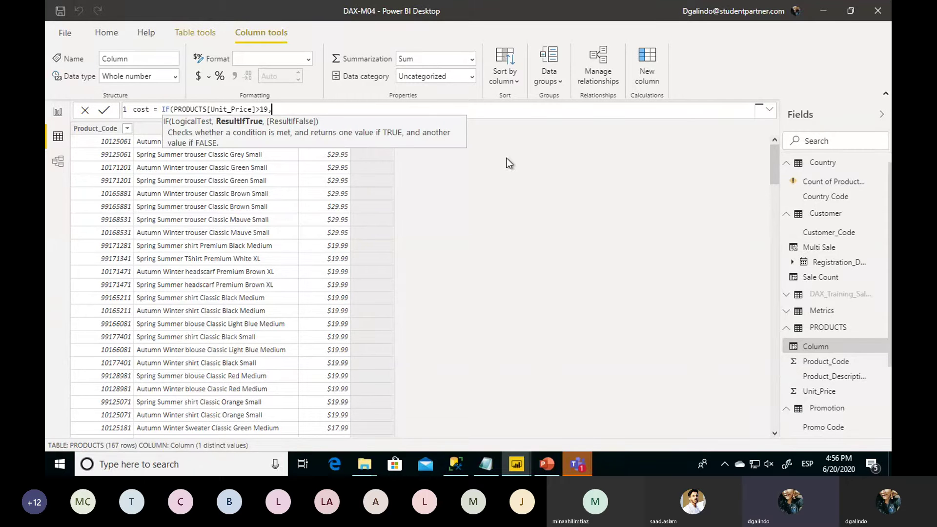
Step: Complete the cost formula's IF with the results "expensive" when true and "cheap" when false, and commit it
{"action": "type", "text": "\"expensive\""}
{"action": "type", "text": ",\""}
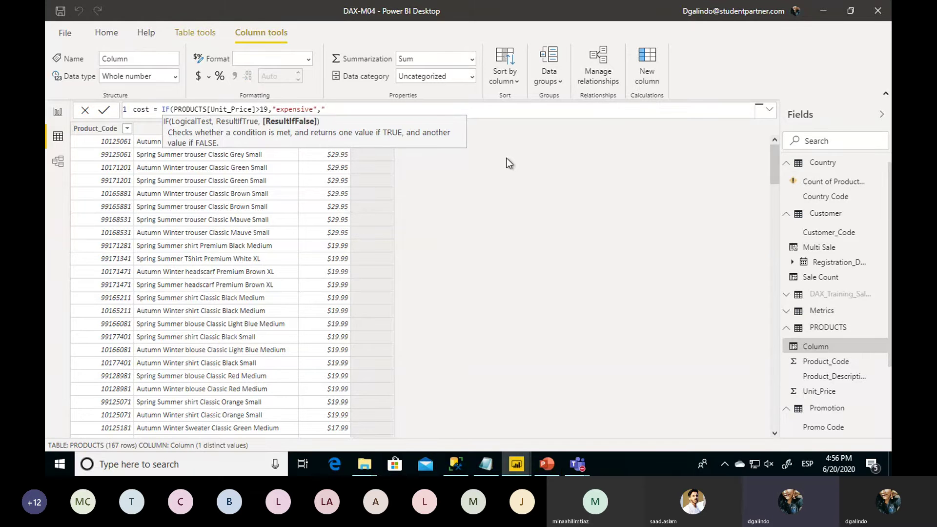
{"action": "type", "text": "cheap"}
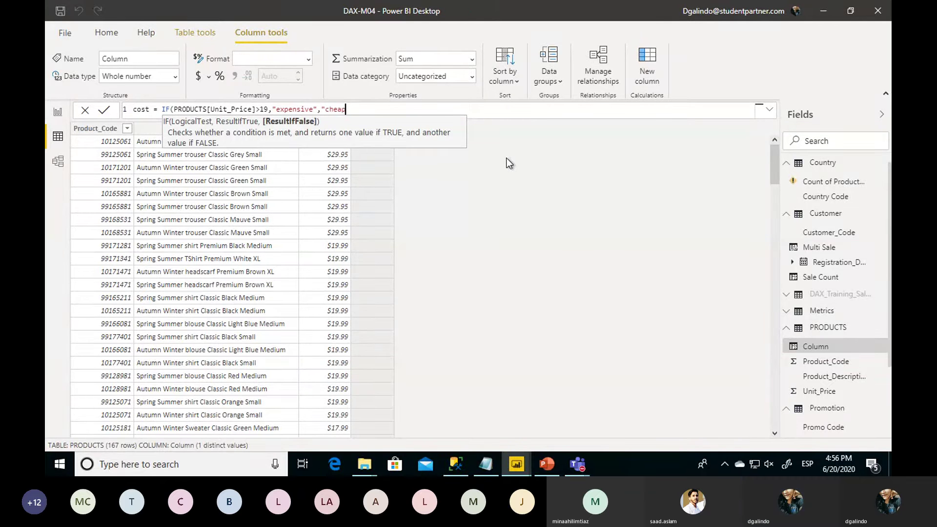
{"action": "type", "text": "\")"}
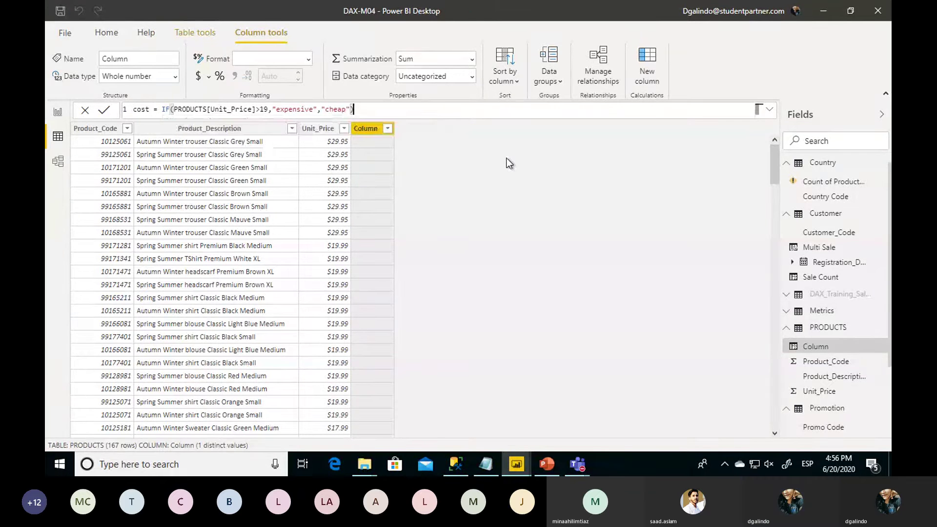
{"action": "key", "text": "Return"}
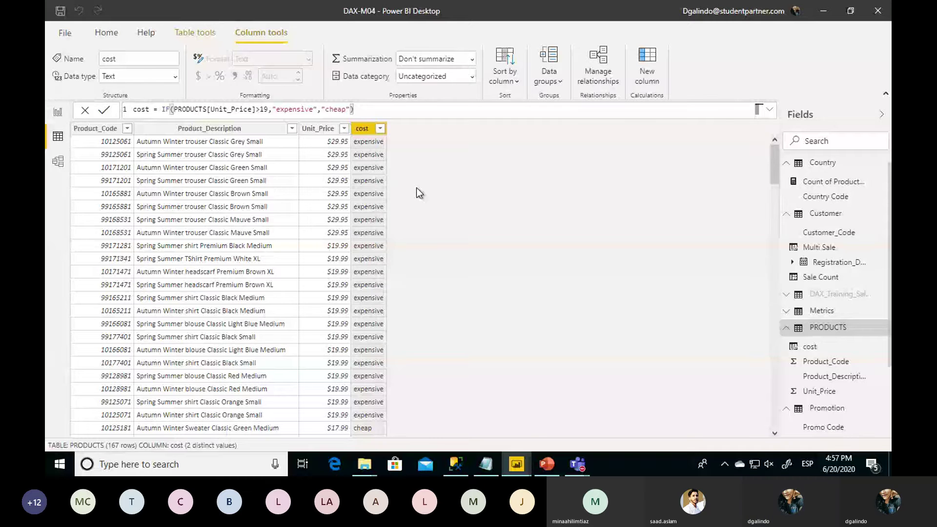
Step: Show the model diagram and place the PRODUCTS table above the Country table, beside Sales Calendar
{"action": "left_click", "coordinate": [59, 162]}
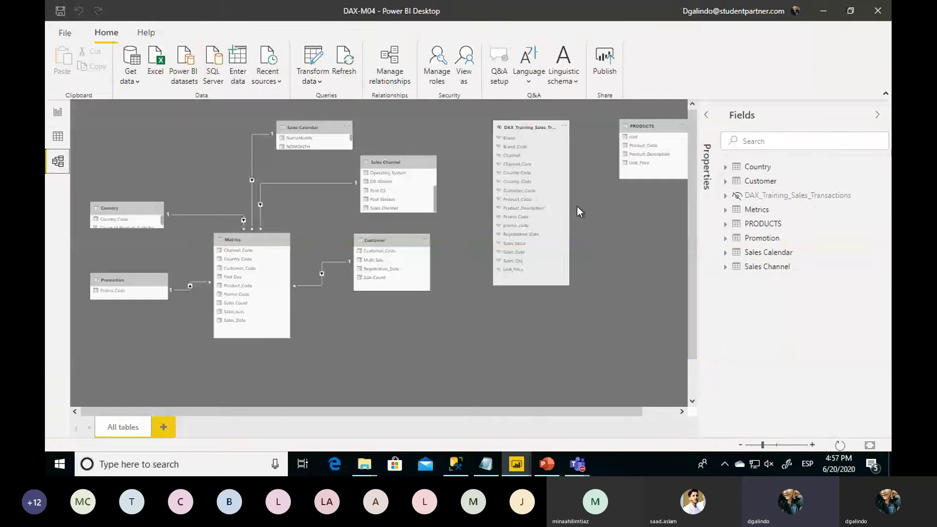
{"action": "left_click_drag", "start_coordinate": [663, 122], "coordinate": [355, 223]}
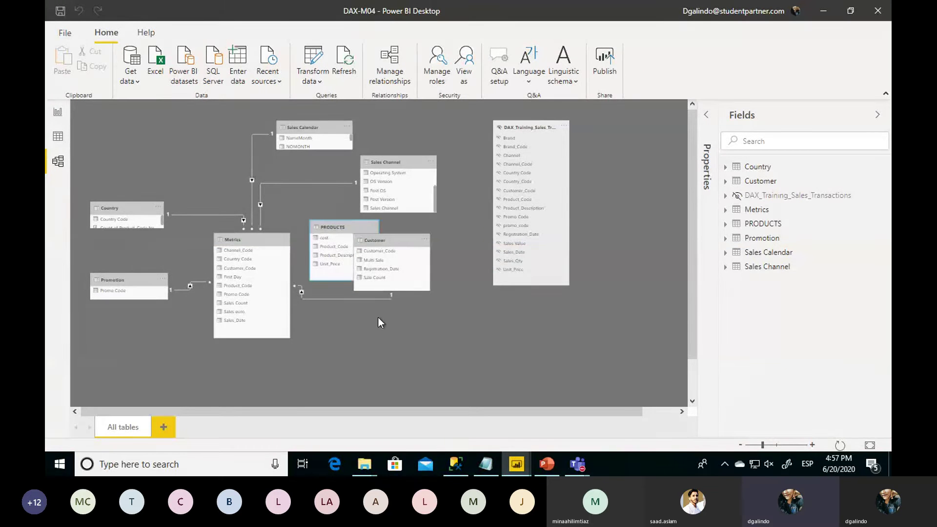
{"action": "left_click_drag", "start_coordinate": [338, 227], "coordinate": [376, 340]}
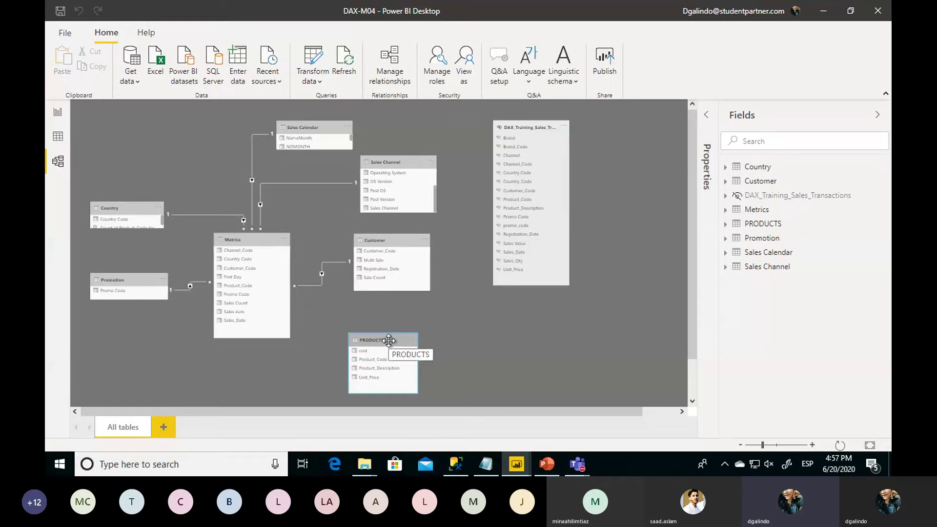
{"action": "left_click_drag", "start_coordinate": [380, 340], "coordinate": [168, 130]}
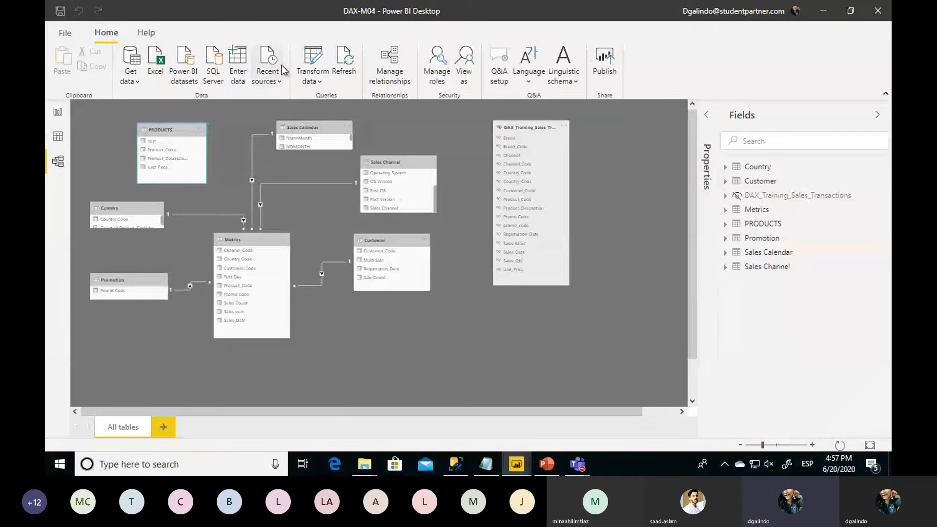
Step: Create an active one-to-many relationship between PRODUCTS and Metrics on Product_Code, with single cross filter direction
{"action": "right_click", "coordinate": [185, 130]}
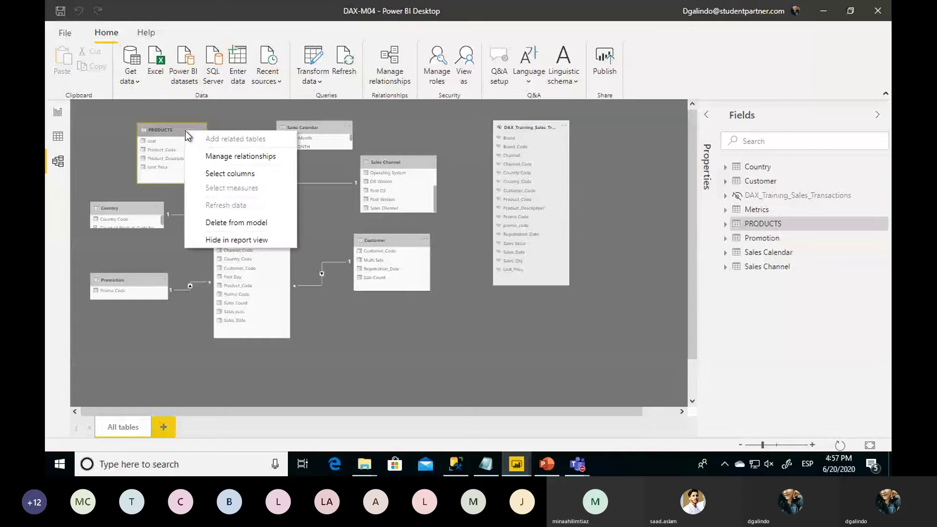
{"action": "left_click", "coordinate": [226, 157]}
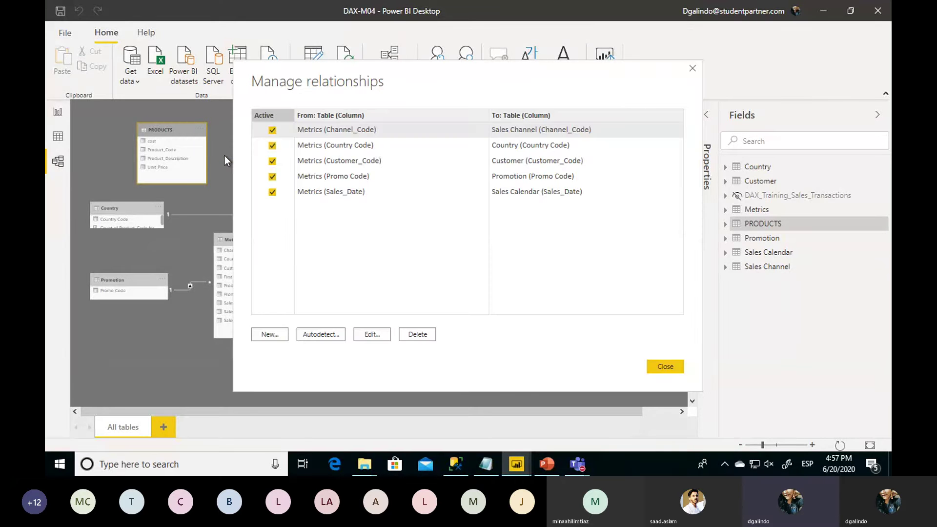
{"action": "left_click", "coordinate": [268, 334]}
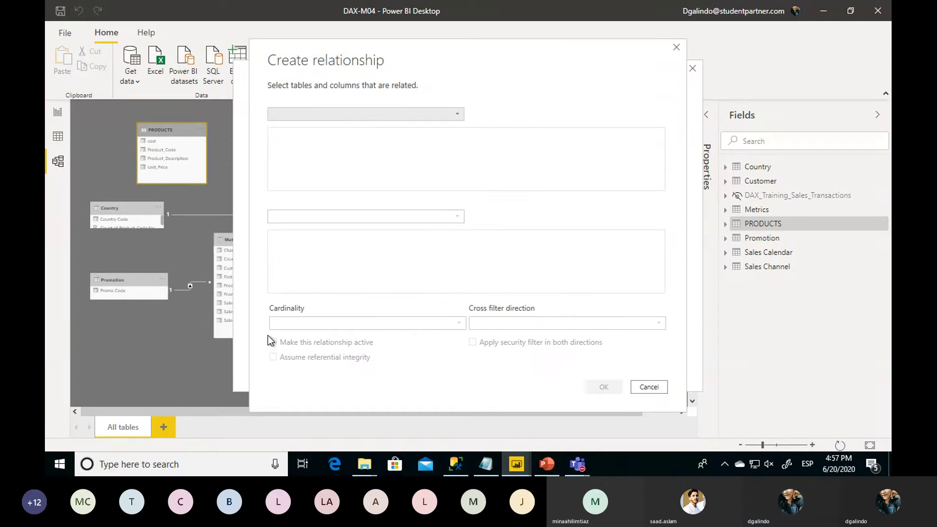
{"action": "left_click", "coordinate": [418, 111]}
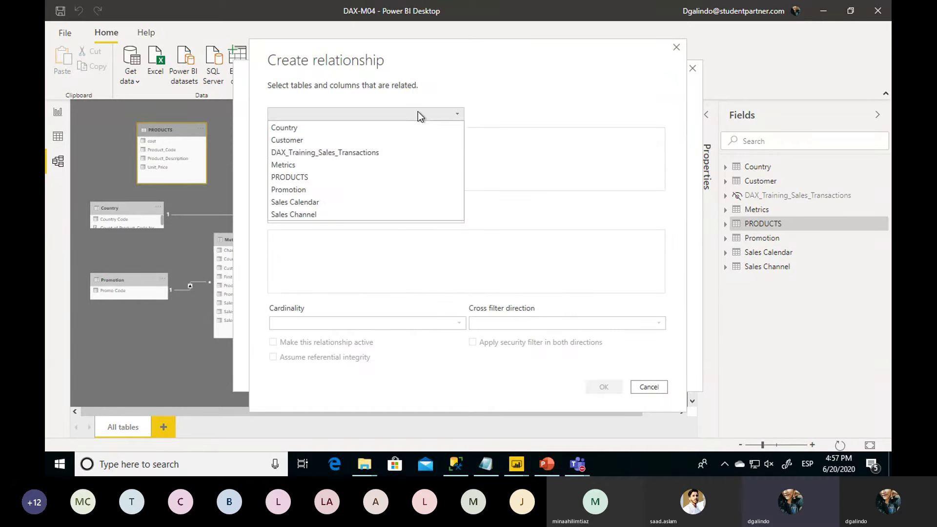
{"action": "left_click", "coordinate": [382, 177]}
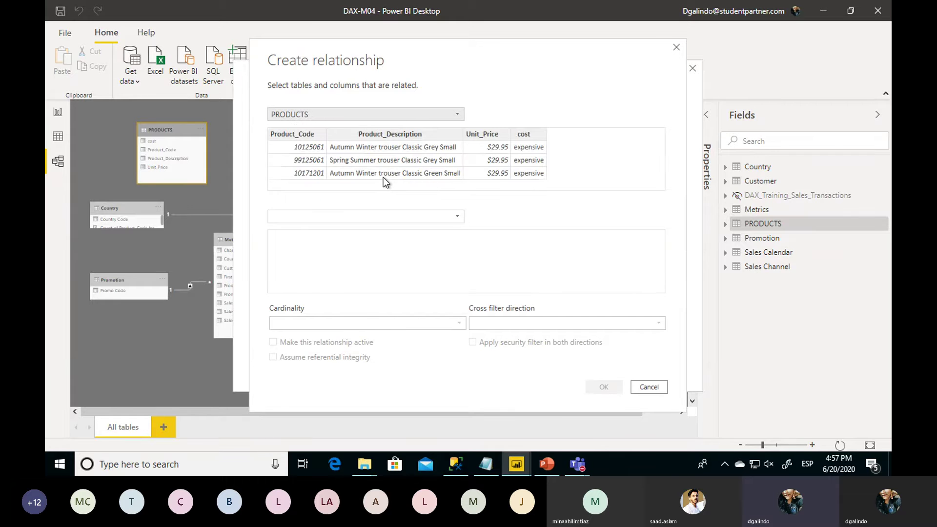
{"action": "left_click", "coordinate": [374, 219]}
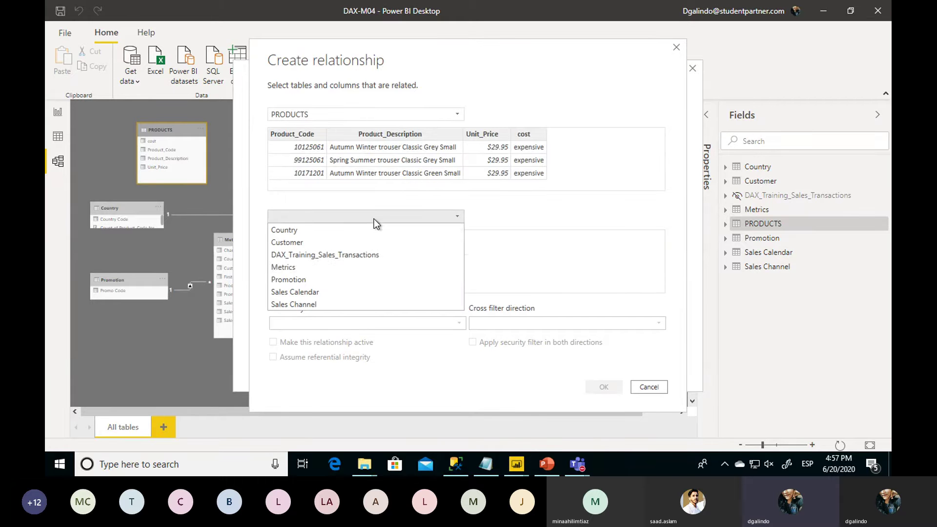
{"action": "left_click", "coordinate": [355, 271]}
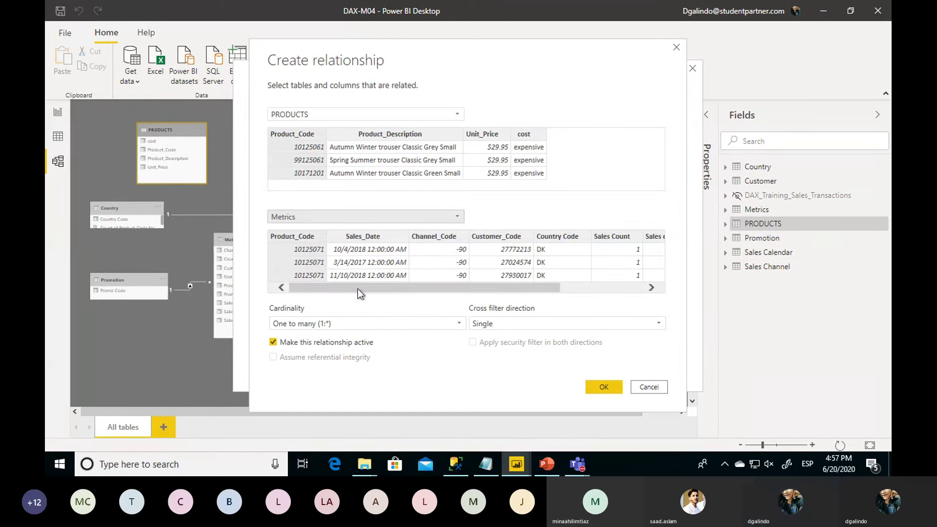
{"action": "left_click", "coordinate": [308, 136]}
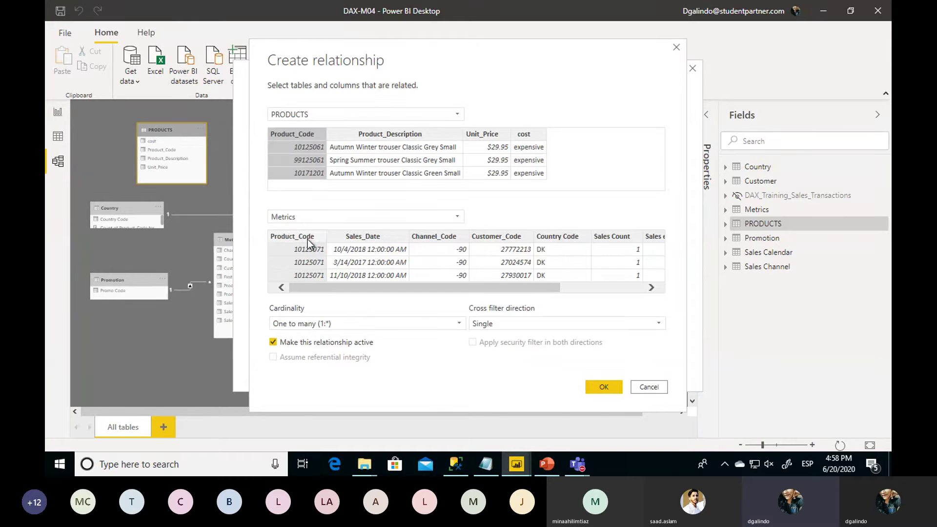
{"action": "left_click", "coordinate": [616, 385]}
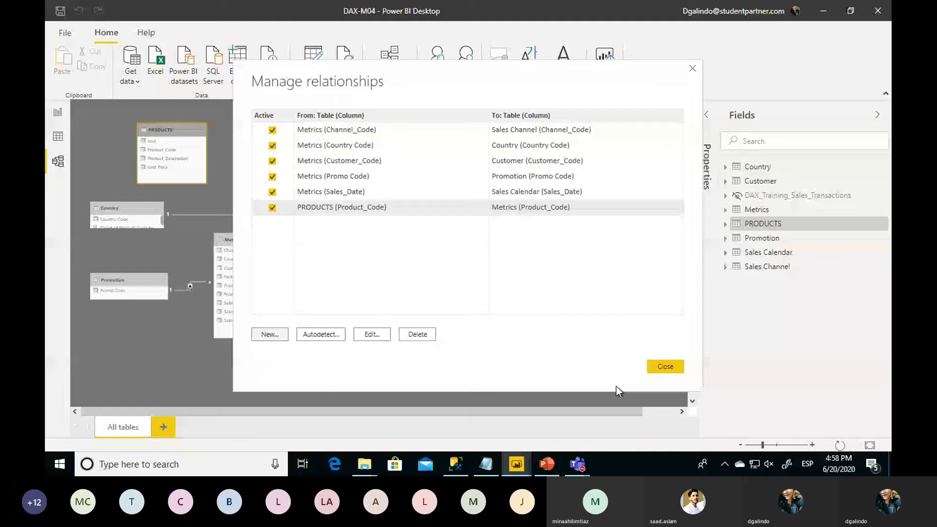
{"action": "left_click", "coordinate": [659, 368]}
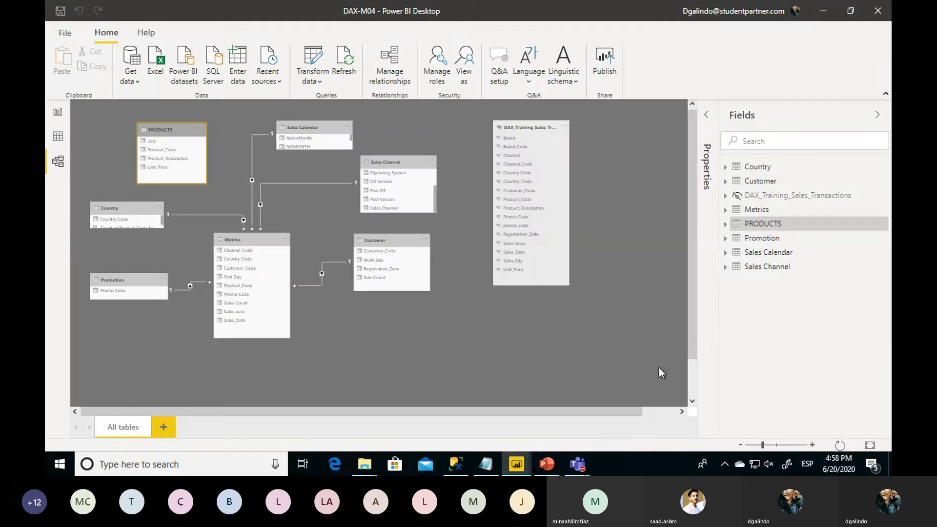
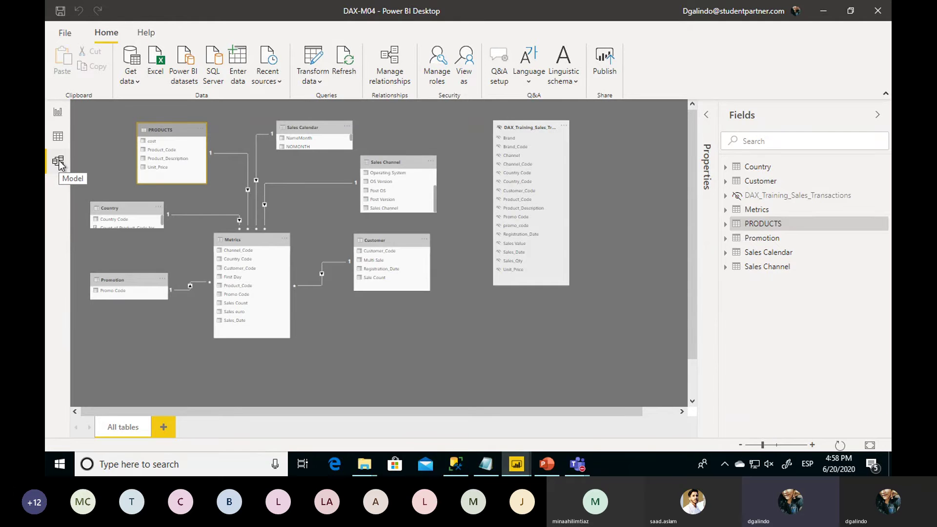
Step: Add a card visual to Page 1 of the report, place it near the page's upper-left corner and widen it slightly
{"action": "left_click", "coordinate": [57, 114]}
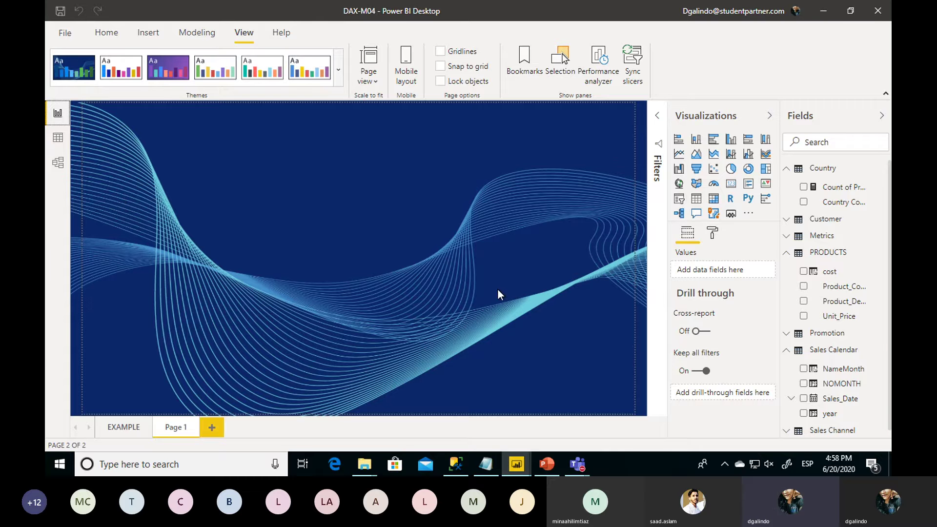
{"action": "left_click", "coordinate": [731, 189]}
{"action": "left_click_drag", "start_coordinate": [163, 125], "coordinate": [161, 148]}
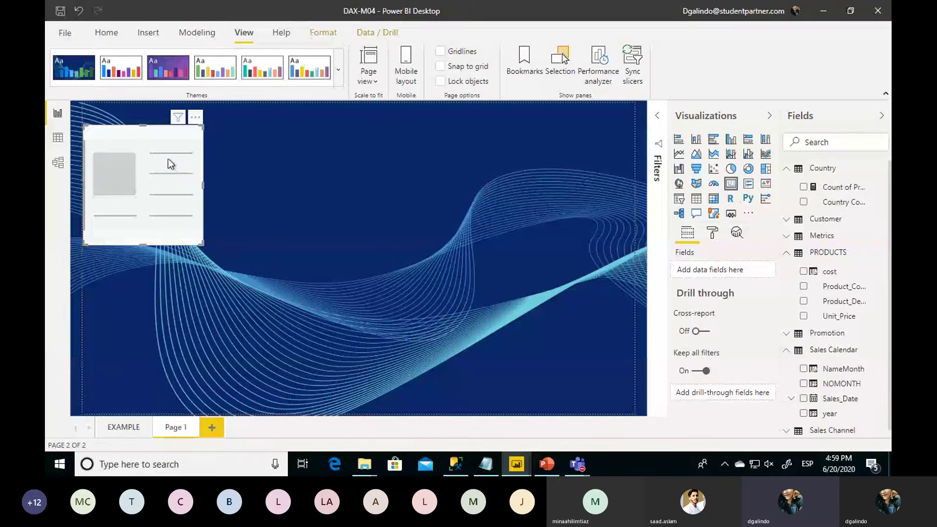
{"action": "left_click_drag", "start_coordinate": [202, 185], "coordinate": [218, 185]}
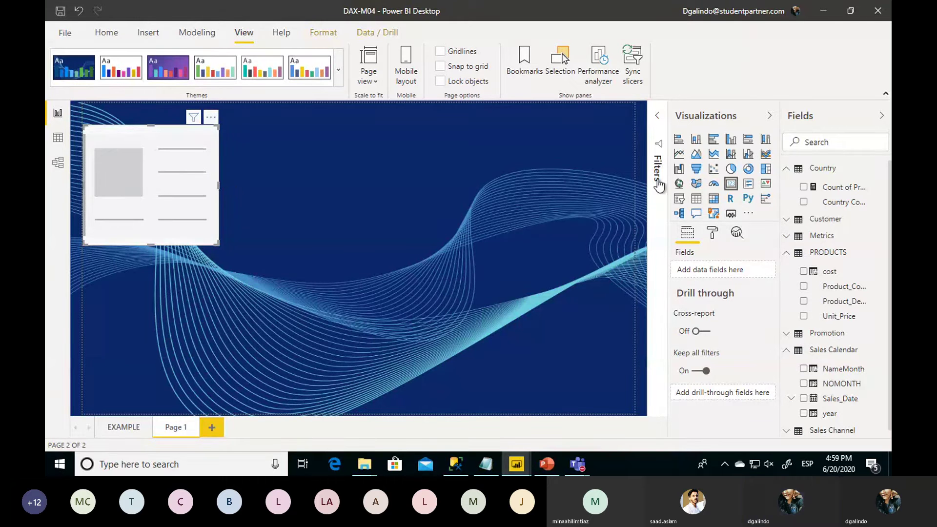
Step: Try Customer_Code from the Customer table as the card's field
{"action": "scroll", "coordinate": [816, 309], "scroll_direction": "down", "scroll_amount": 1}
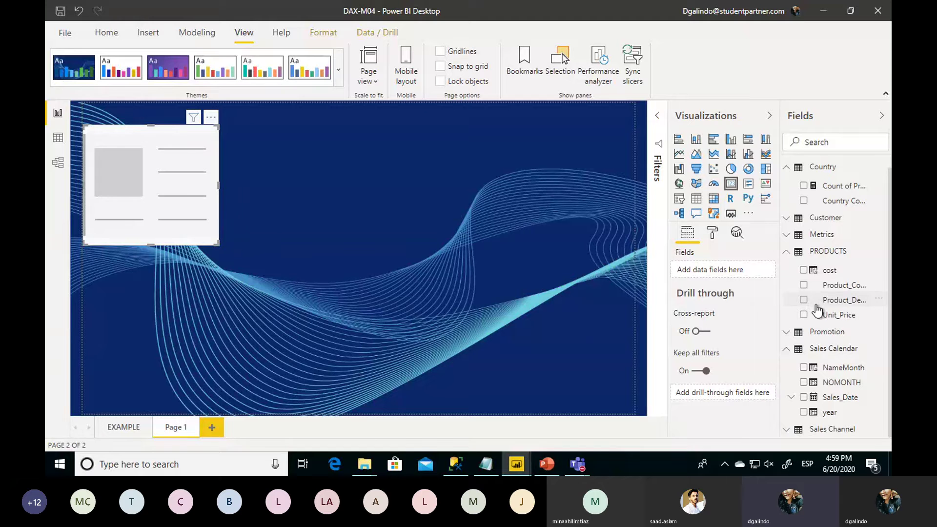
{"action": "left_click", "coordinate": [787, 254]}
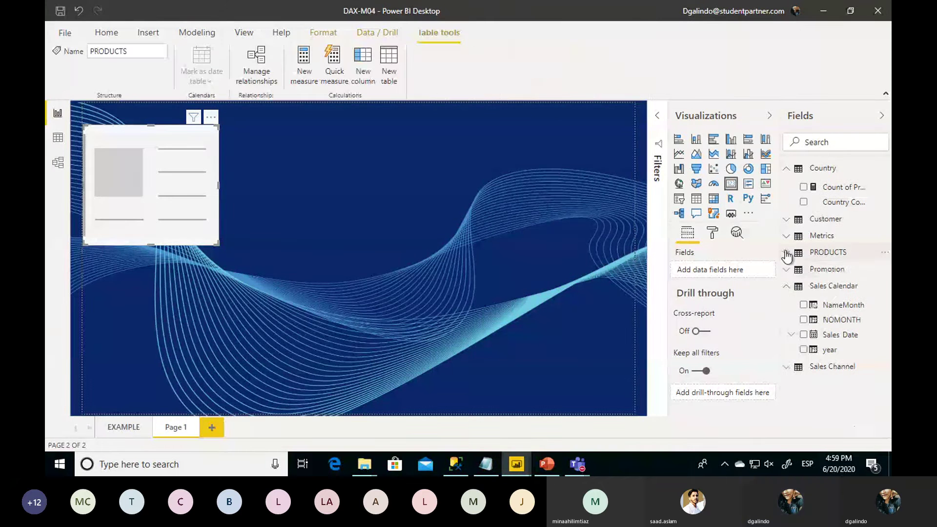
{"action": "left_click", "coordinate": [787, 221]}
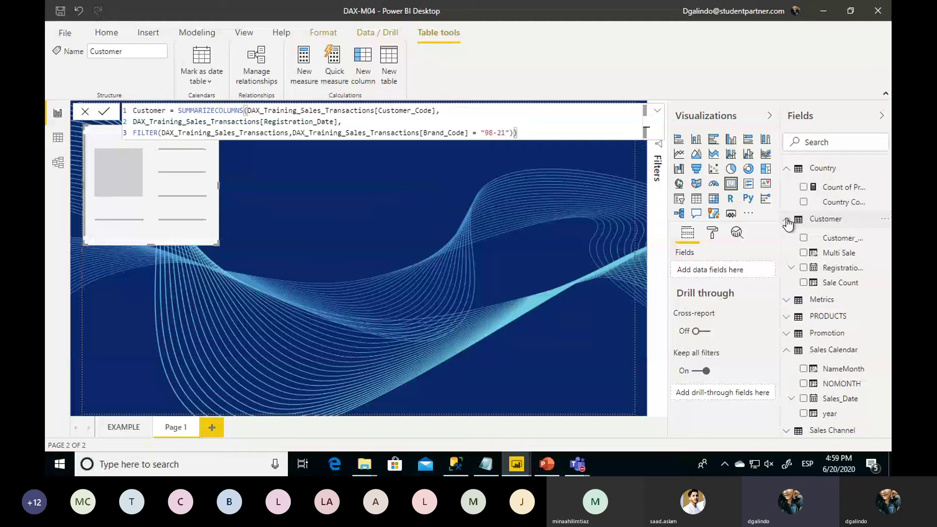
{"action": "left_click", "coordinate": [803, 238]}
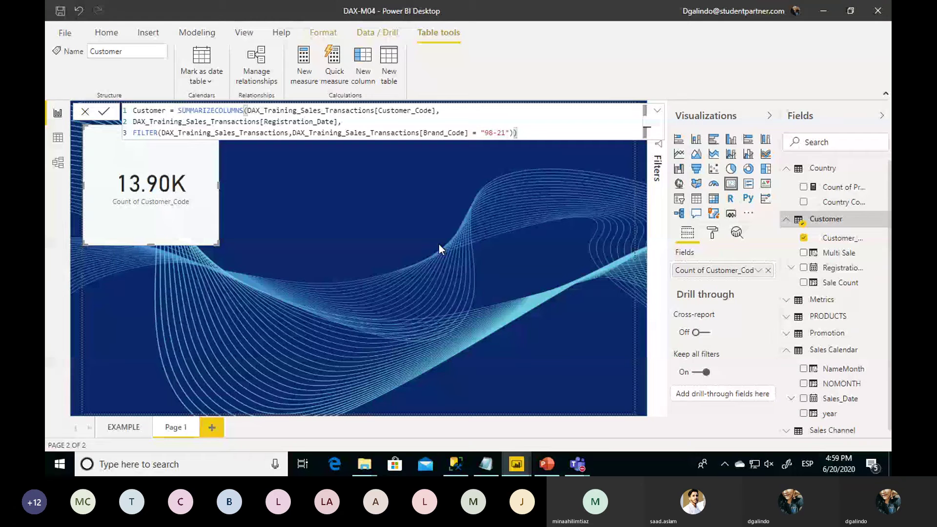
{"action": "left_click", "coordinate": [803, 238]}
{"action": "left_click", "coordinate": [786, 220]}
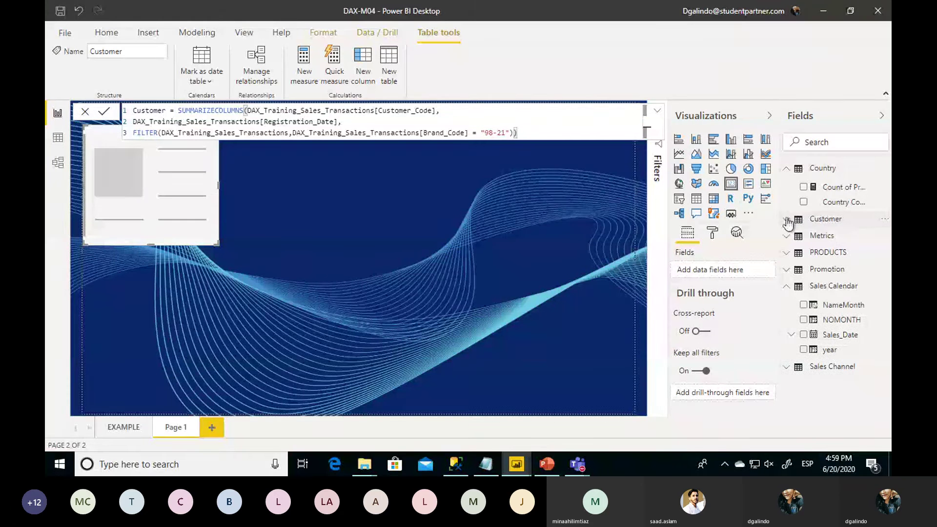
Step: Show the count of Customer_Code from the Metrics table in the card
{"action": "left_click", "coordinate": [786, 170]}
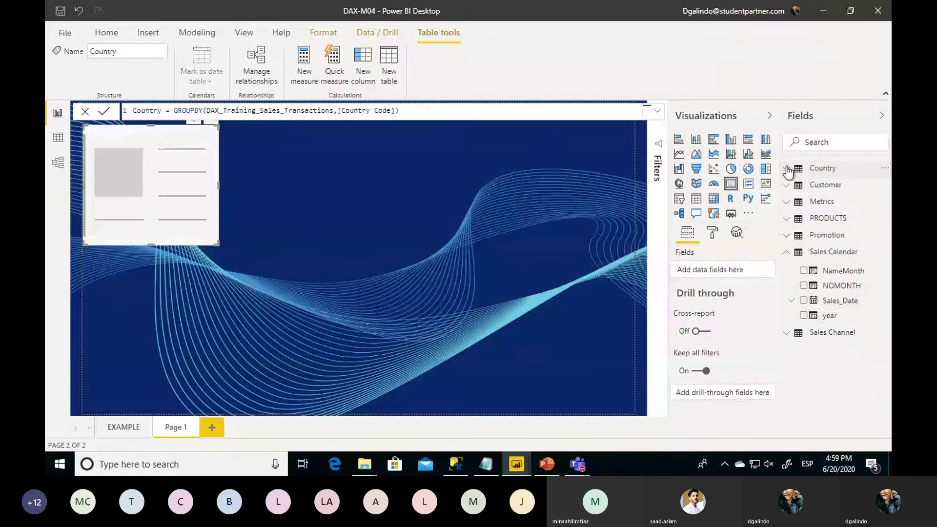
{"action": "left_click", "coordinate": [787, 203]}
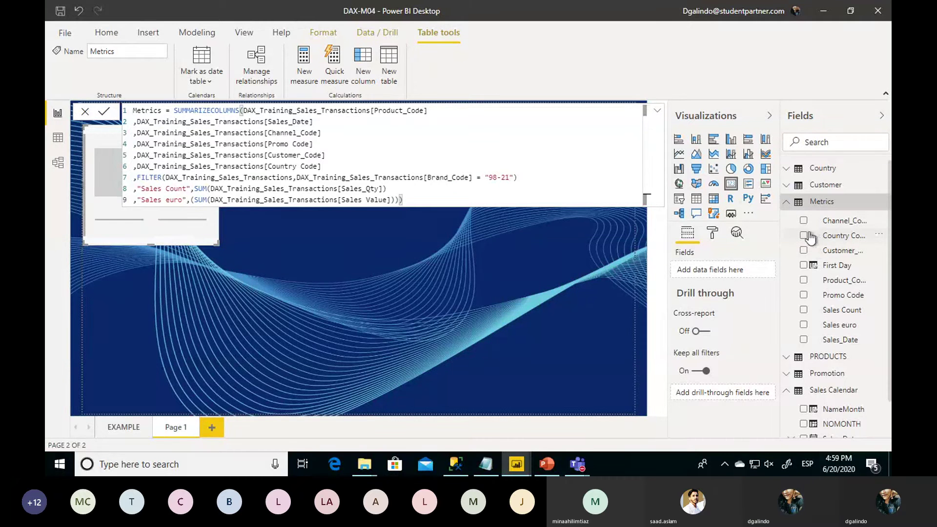
{"action": "left_click", "coordinate": [803, 251]}
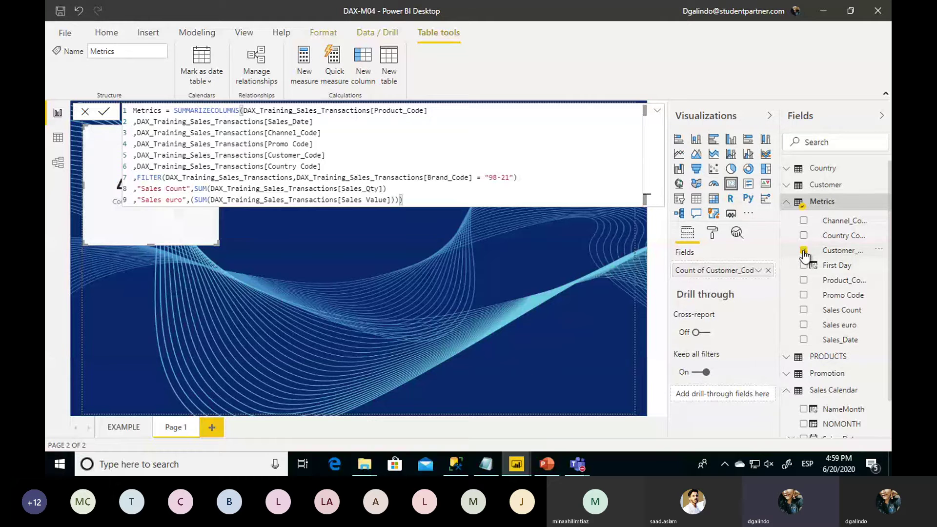
{"action": "left_click", "coordinate": [467, 293]}
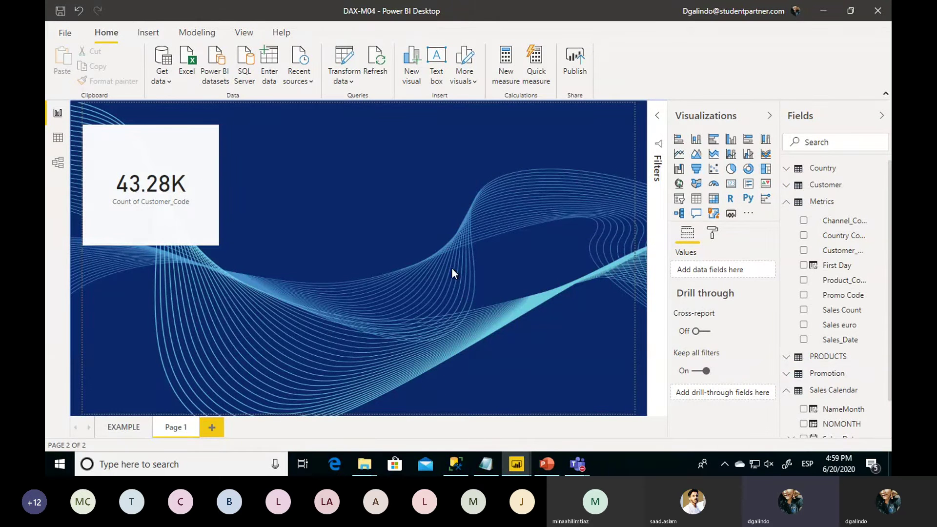
Step: Review the aggregation options available for the card's Customer_Code field
{"action": "left_click", "coordinate": [185, 141]}
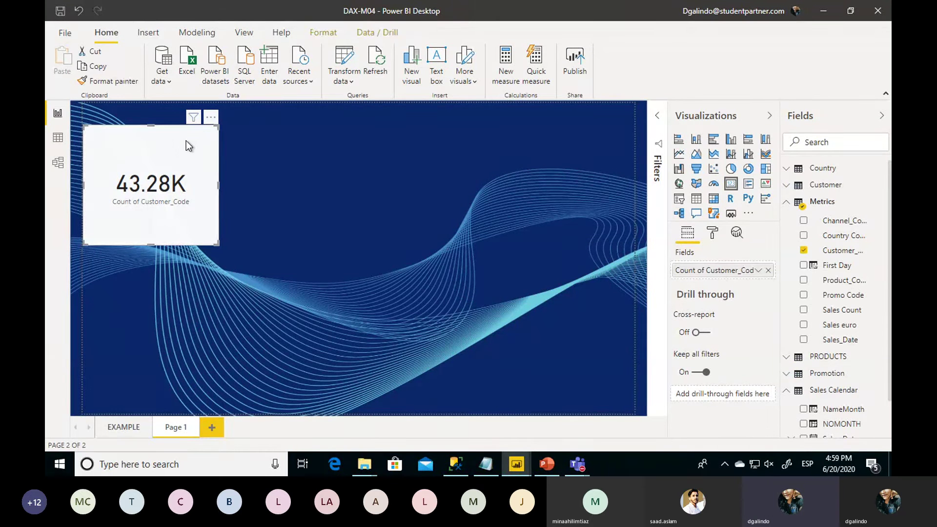
{"action": "left_click", "coordinate": [758, 270]}
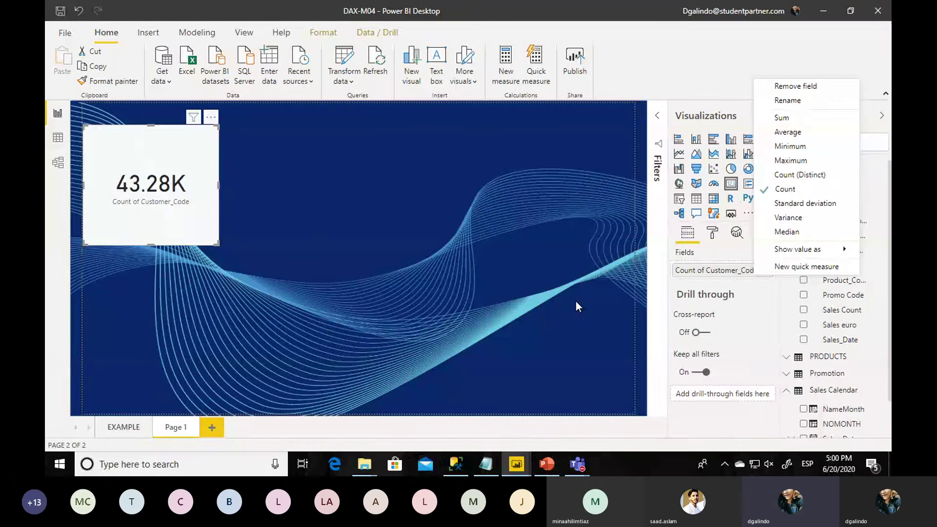
{"action": "left_click", "coordinate": [479, 277]}
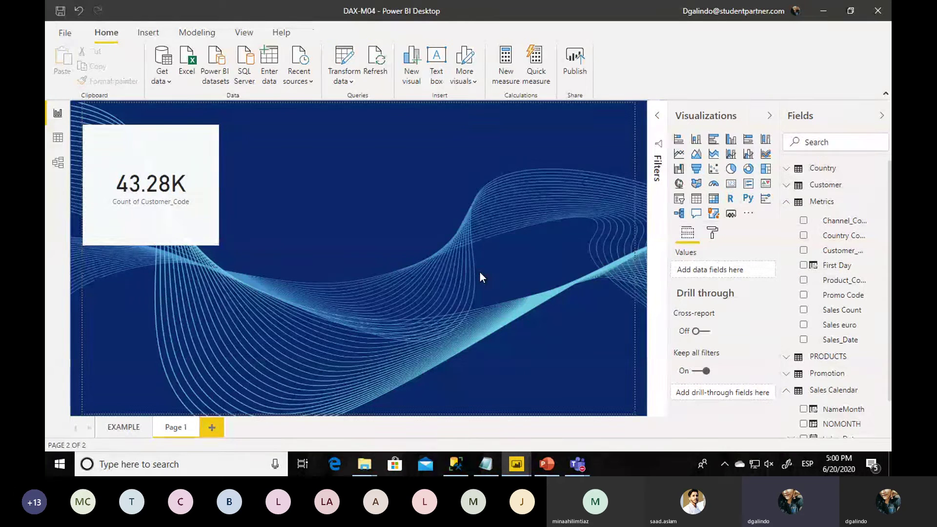
Step: Add a second card below the first with Customer_Code from Metrics, summarized as Count (Distinct)
{"action": "left_click", "coordinate": [730, 184]}
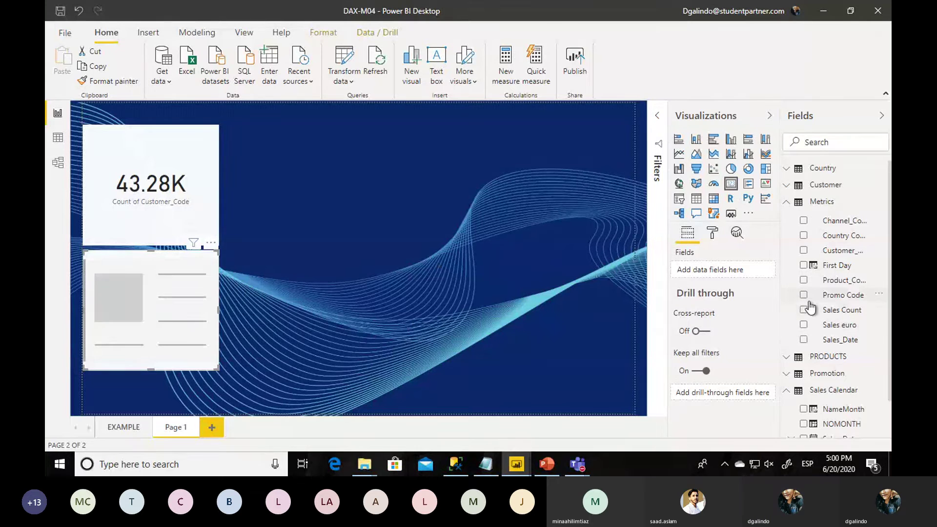
{"action": "left_click", "coordinate": [803, 251]}
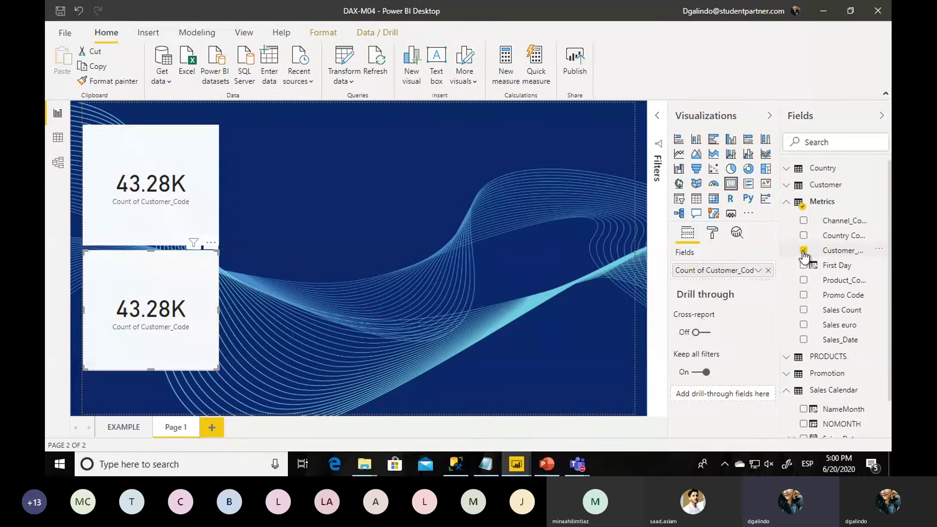
{"action": "left_click", "coordinate": [757, 270]}
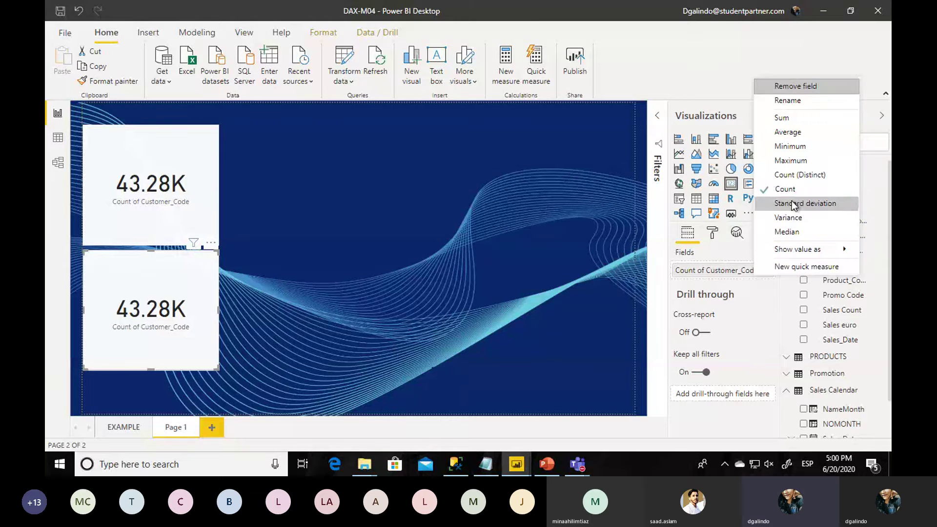
{"action": "left_click", "coordinate": [798, 175]}
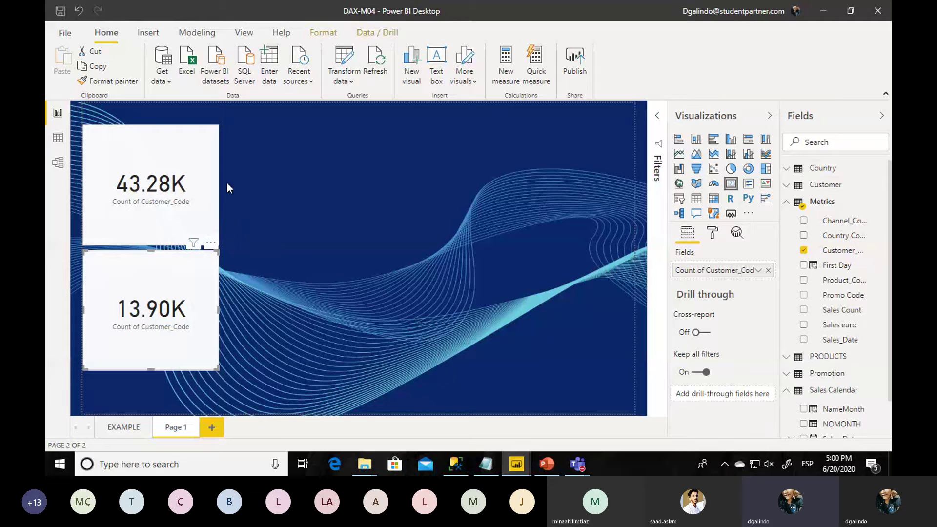
{"action": "mouse_move", "coordinate": [194, 317]}
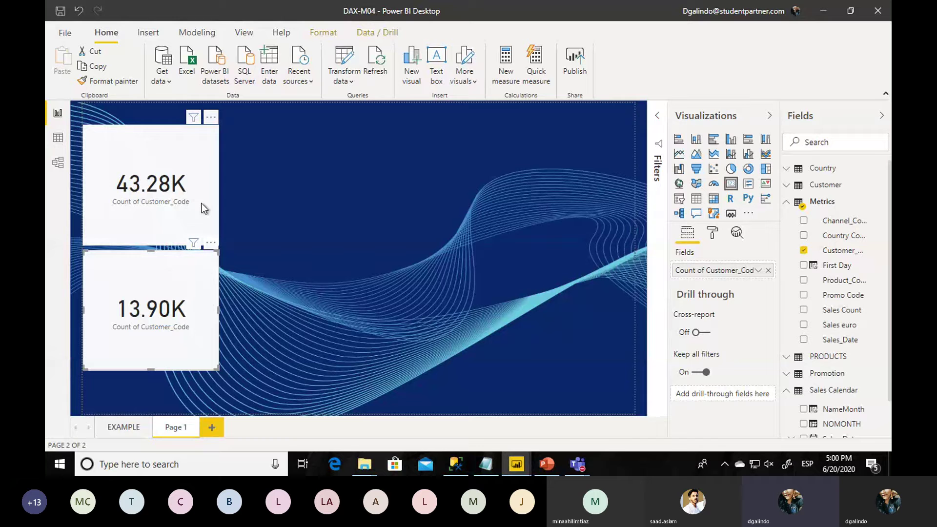
{"action": "left_click", "coordinate": [271, 200]}
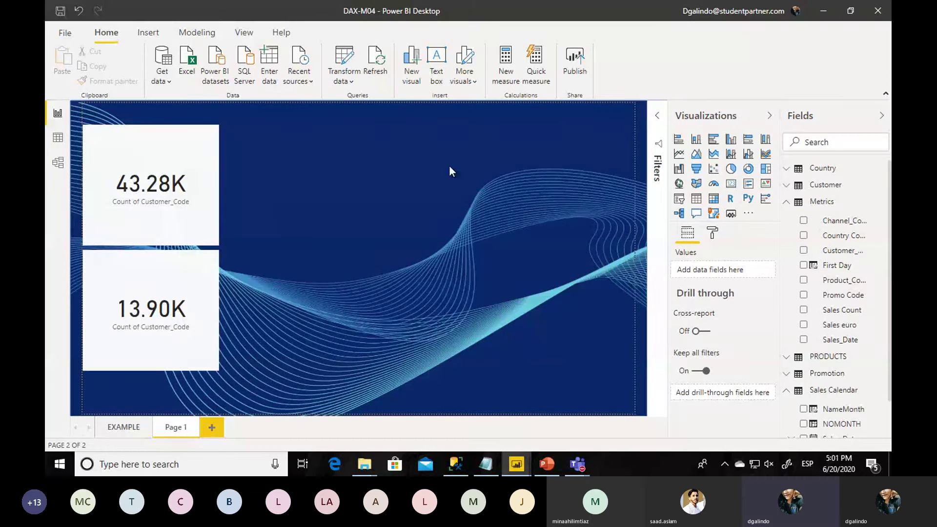
Step: Add an empty donut chart to the page and place it beside the second card
{"action": "left_click", "coordinate": [748, 168]}
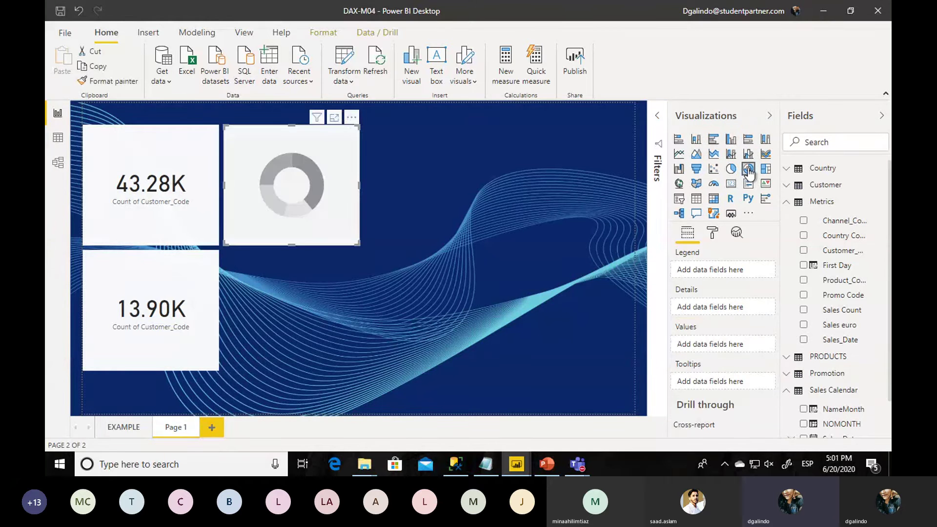
{"action": "left_click_drag", "start_coordinate": [300, 149], "coordinate": [319, 271]}
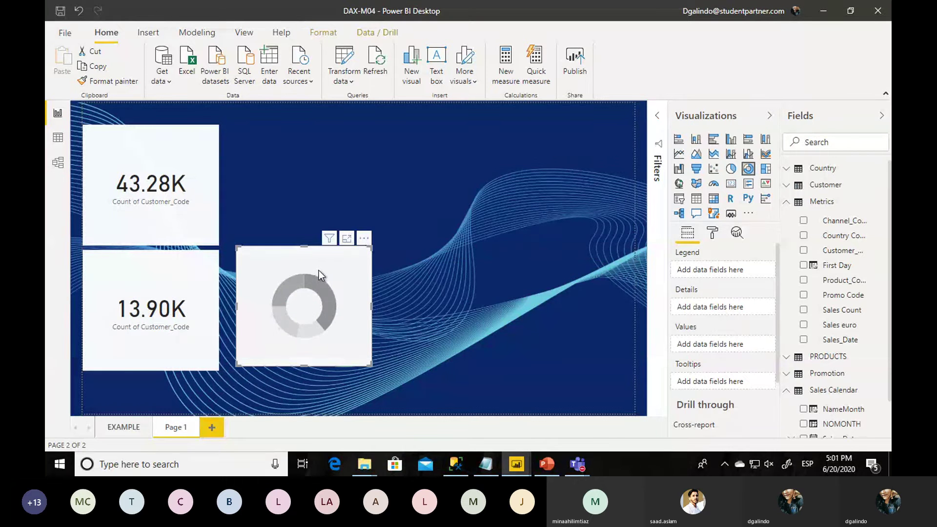
{"action": "left_click_drag", "start_coordinate": [318, 268], "coordinate": [316, 271]}
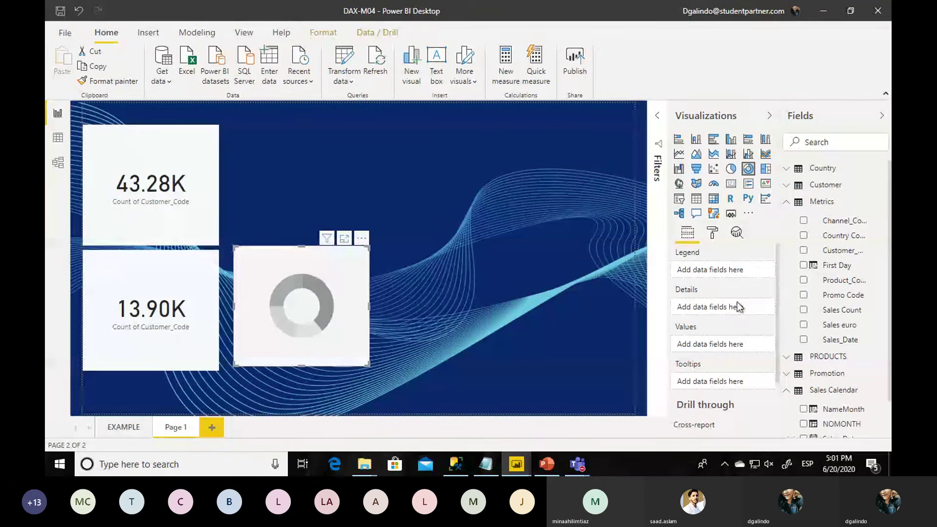
Step: Show the count of Product_Code from PRODUCTS in the donut chart, split by Promo Code from the Promotion table
{"action": "left_click", "coordinate": [786, 204]}
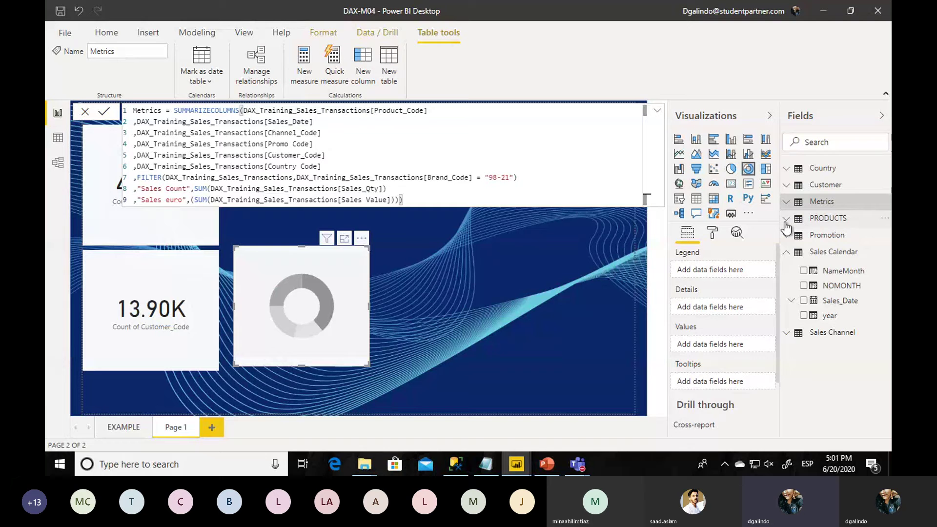
{"action": "left_click", "coordinate": [785, 223]}
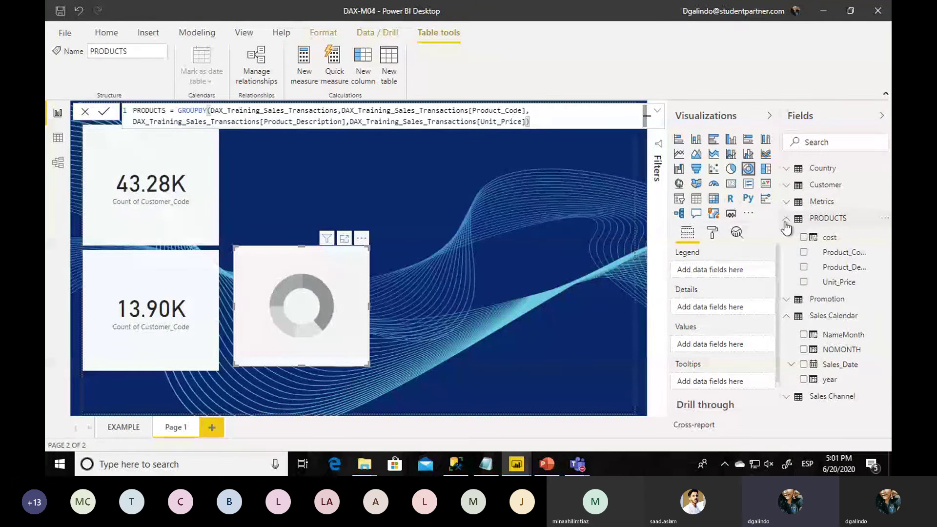
{"action": "left_click", "coordinate": [803, 252]}
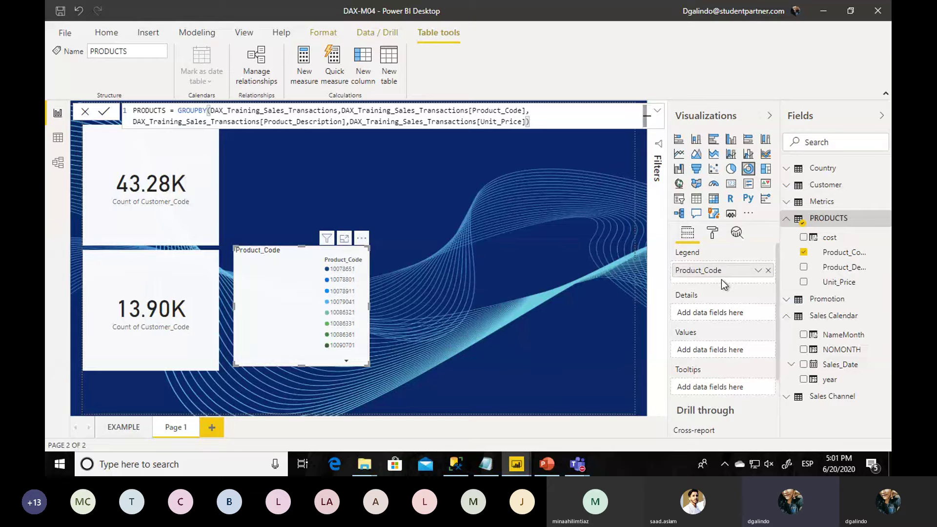
{"action": "left_click_drag", "start_coordinate": [724, 277], "coordinate": [725, 356]}
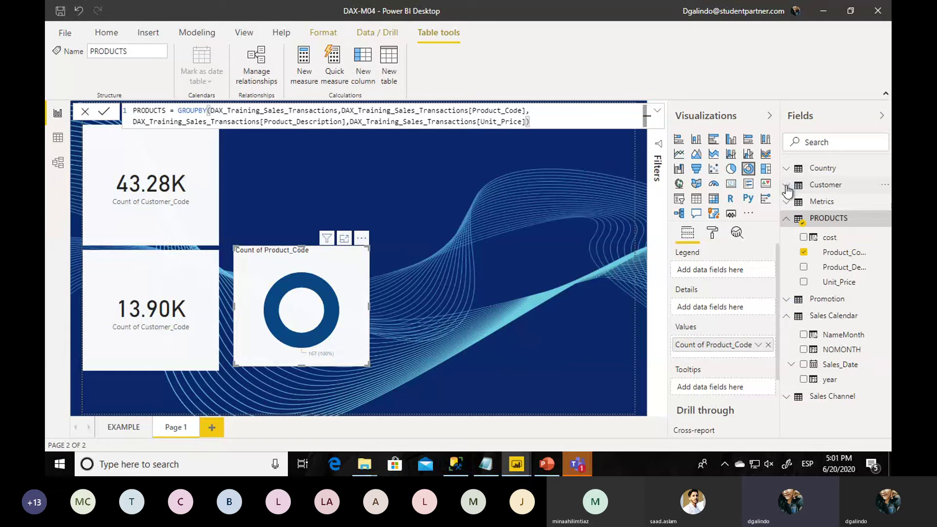
{"action": "left_click", "coordinate": [786, 301]}
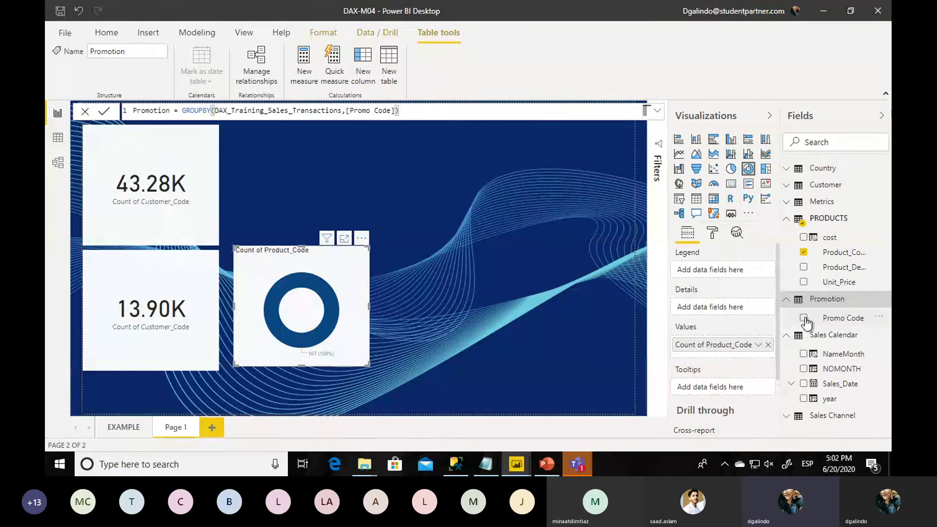
{"action": "left_click", "coordinate": [804, 318]}
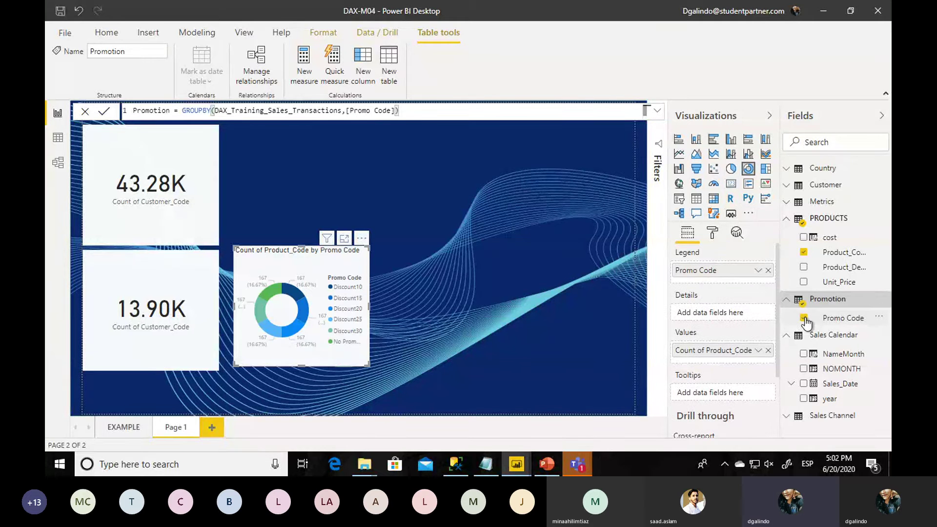
Step: Examine the donut chart's promo code segments in focus mode, then return to the report and place the chart beside the second card
{"action": "left_click_drag", "start_coordinate": [329, 264], "coordinate": [320, 218]}
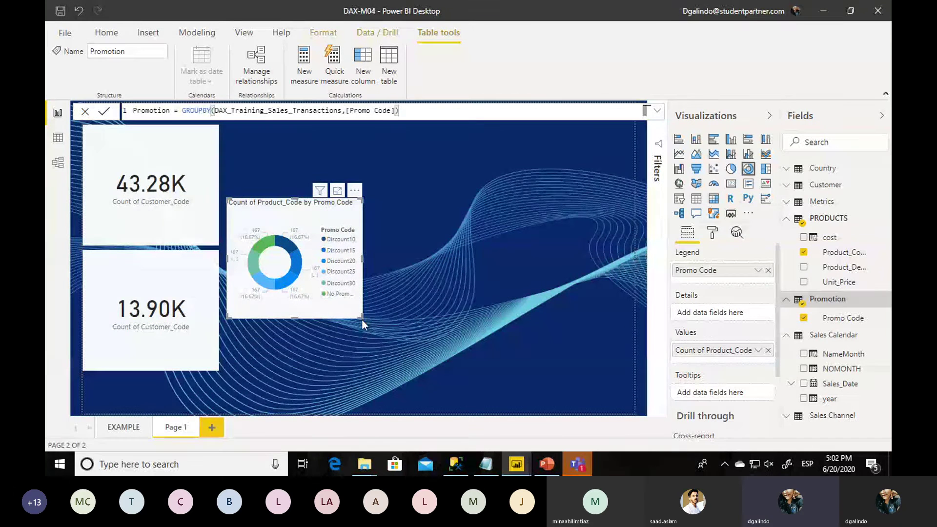
{"action": "left_click", "coordinate": [337, 192]}
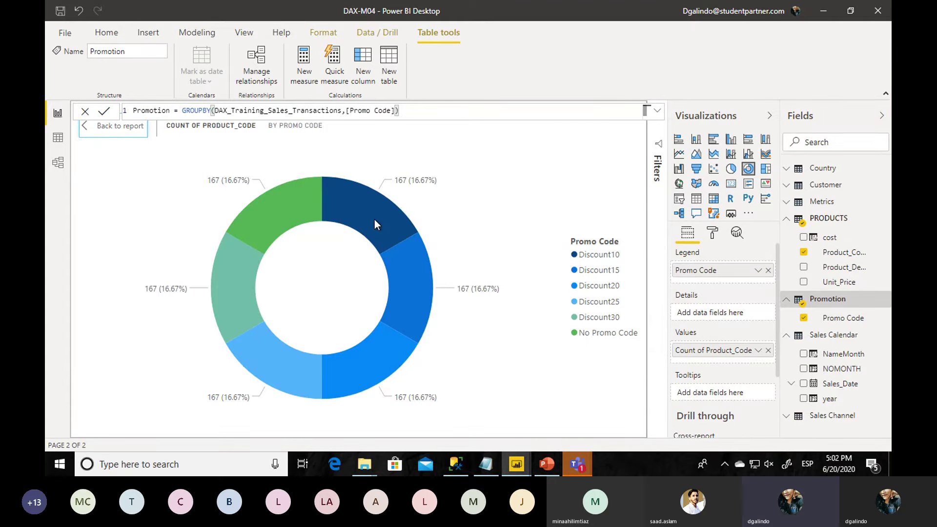
{"action": "mouse_move", "coordinate": [374, 221]}
{"action": "left_click", "coordinate": [89, 130]}
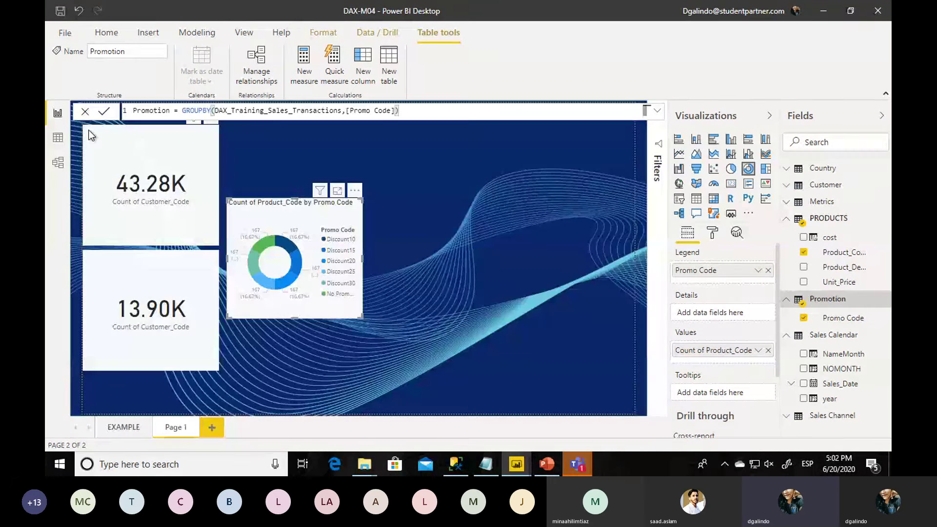
{"action": "left_click_drag", "start_coordinate": [326, 224], "coordinate": [338, 266]}
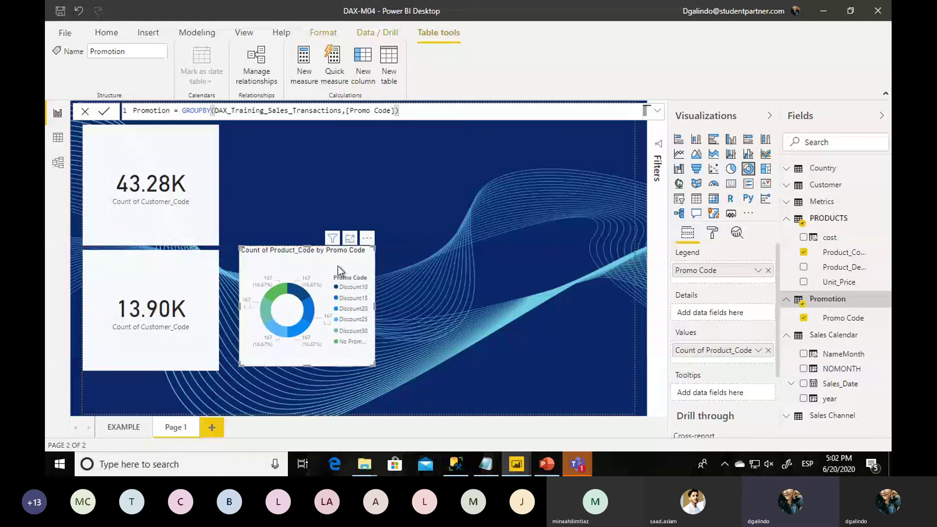
Step: Add a slicer to the page using year from Sales Calendar and move it into the empty area away from the other visuals
{"action": "left_click", "coordinate": [572, 242]}
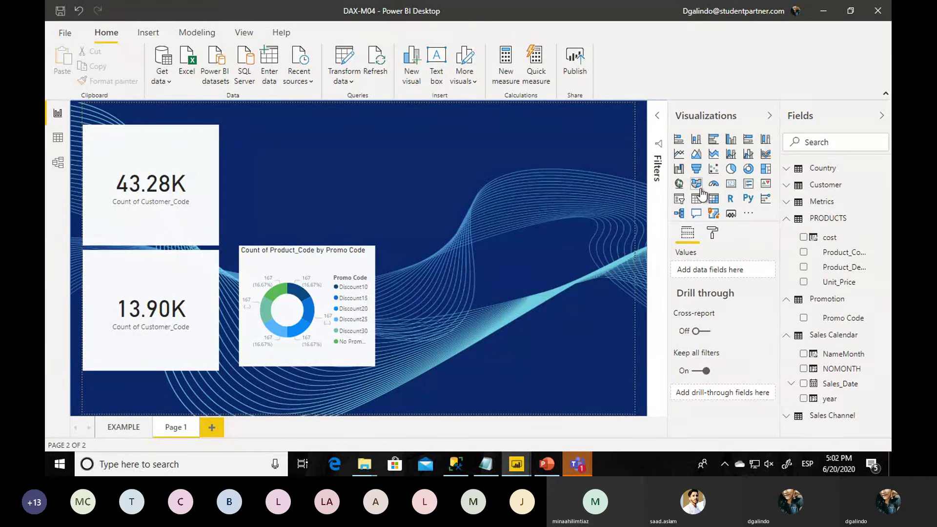
{"action": "left_click", "coordinate": [680, 203]}
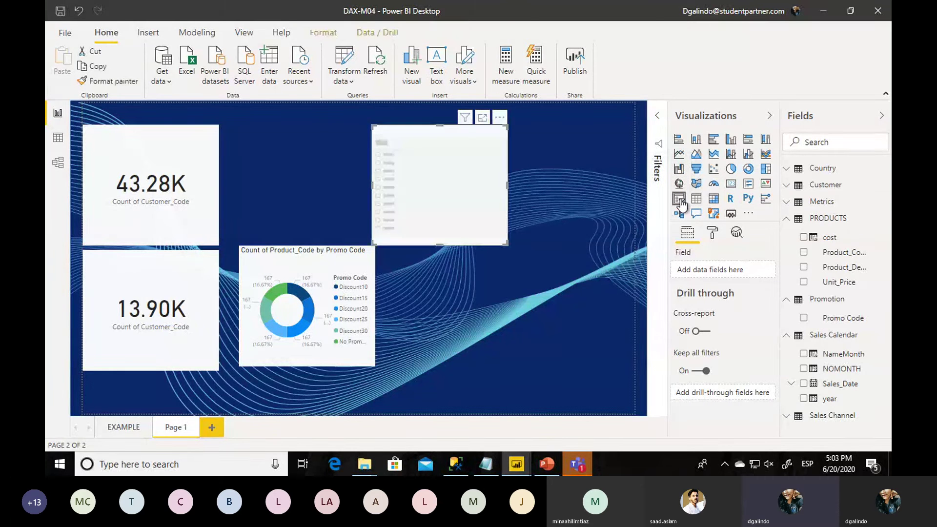
{"action": "left_click_drag", "start_coordinate": [441, 145], "coordinate": [321, 135]}
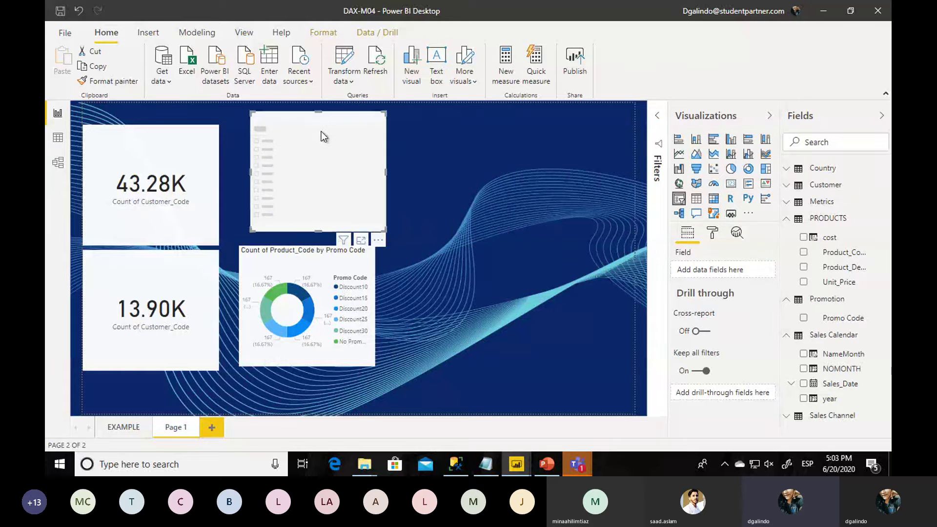
{"action": "left_click", "coordinate": [786, 219]}
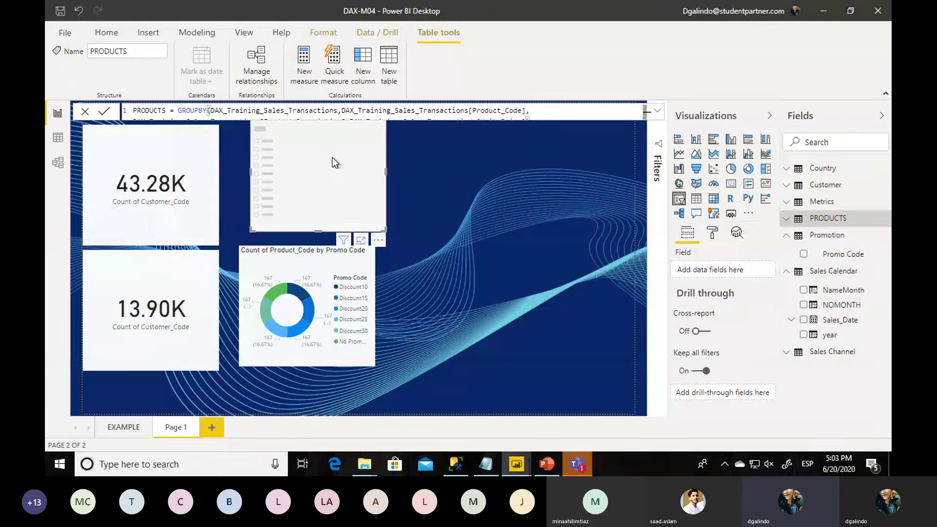
{"action": "left_click", "coordinate": [803, 336]}
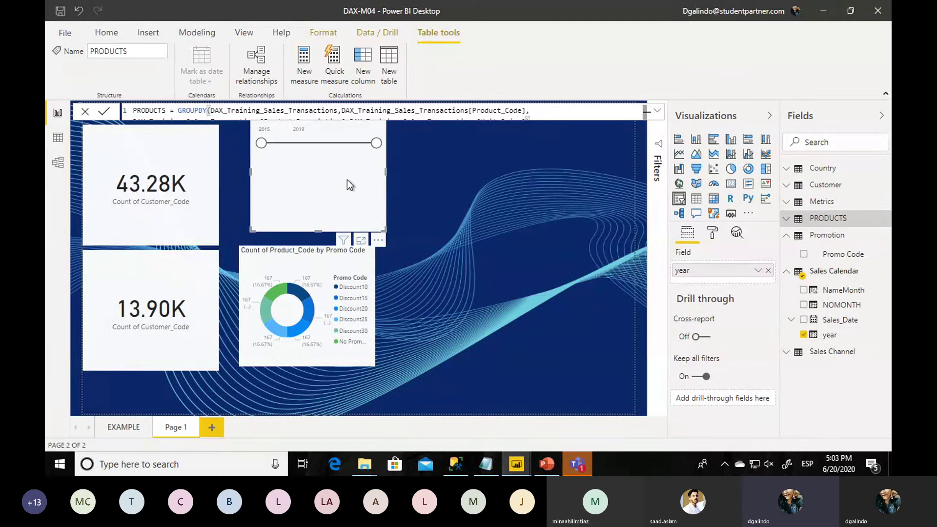
{"action": "left_click_drag", "start_coordinate": [324, 151], "coordinate": [549, 186]}
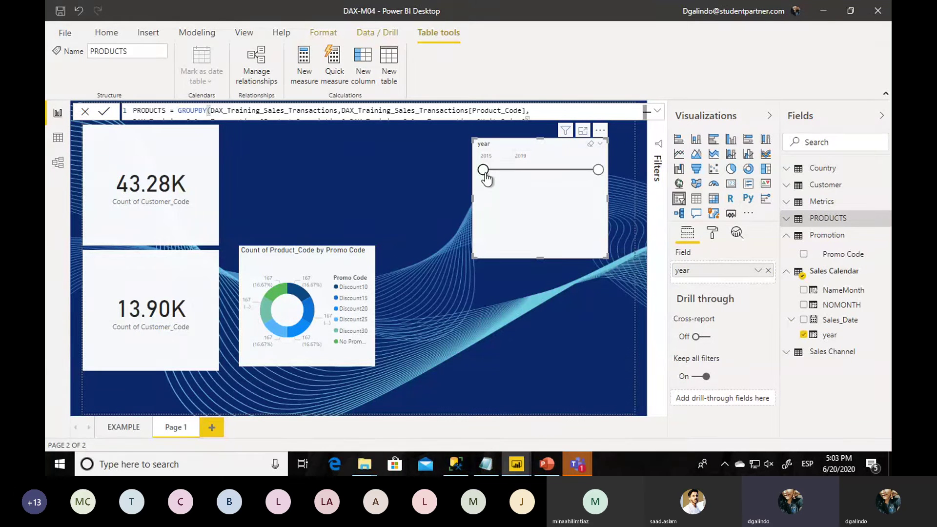
Step: Test the year slicer with start years 2017 and 2018, restore the start to 2015, and place the slicer above the donut chart
{"action": "left_click_drag", "start_coordinate": [484, 171], "coordinate": [549, 177]}
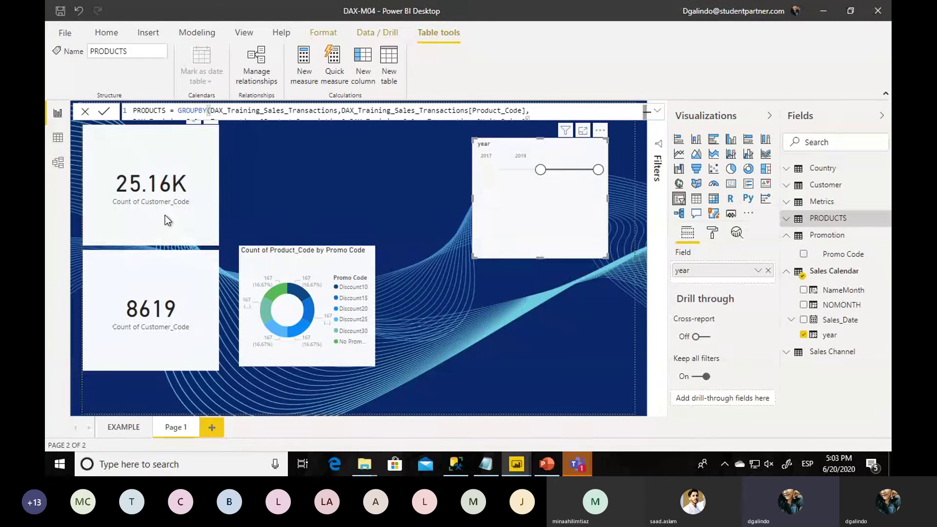
{"action": "left_click", "coordinate": [171, 227]}
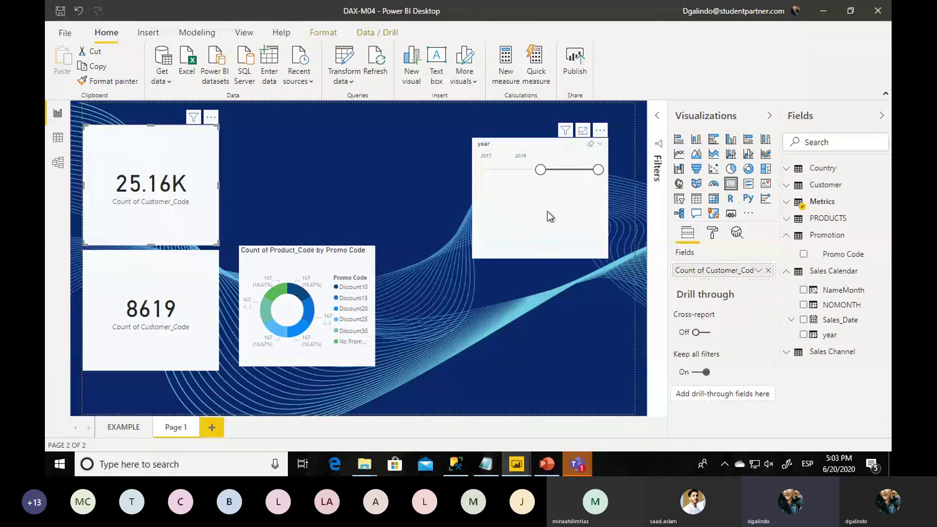
{"action": "left_click_drag", "start_coordinate": [541, 171], "coordinate": [569, 173]}
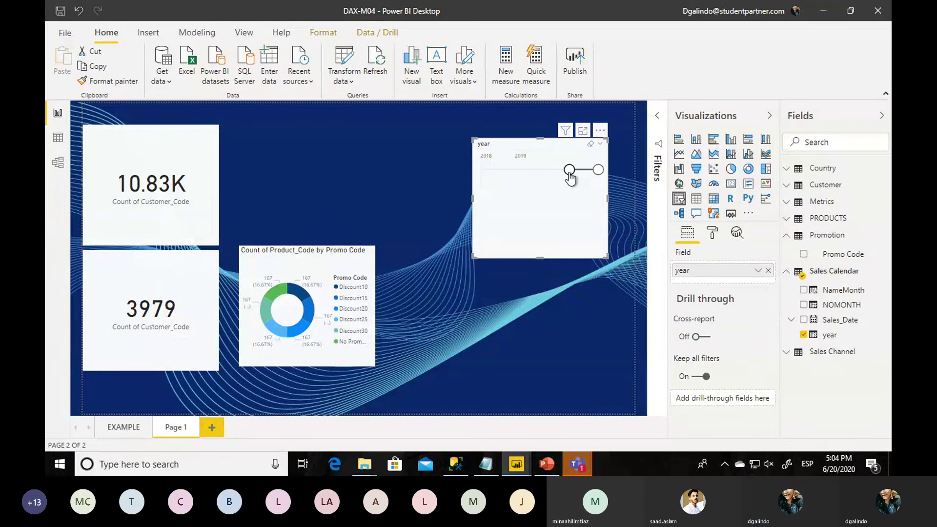
{"action": "left_click_drag", "start_coordinate": [568, 171], "coordinate": [481, 170]}
{"action": "left_click_drag", "start_coordinate": [537, 194], "coordinate": [308, 175]}
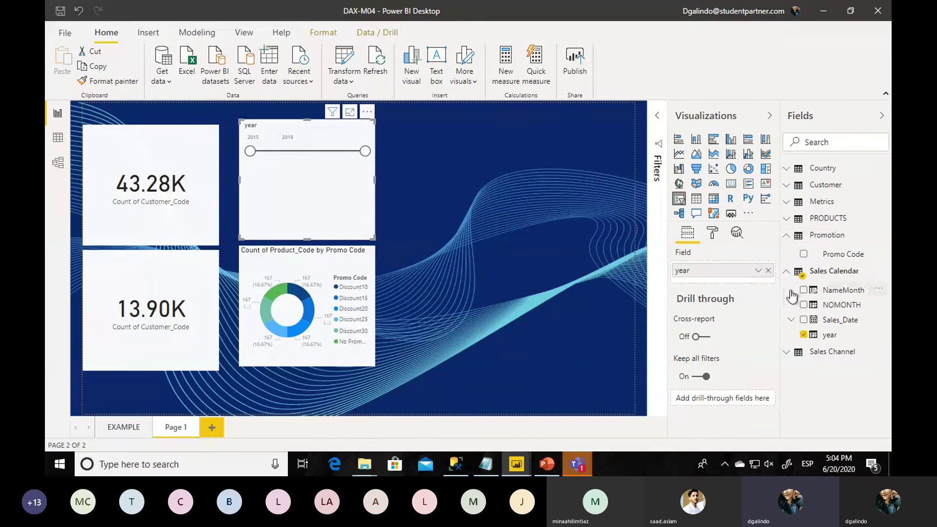
Step: Start a quick measure with the Filtered value calculation and use Count (Distinct) of Product_Code from PRODUCTS as its base value
{"action": "left_click", "coordinate": [787, 237]}
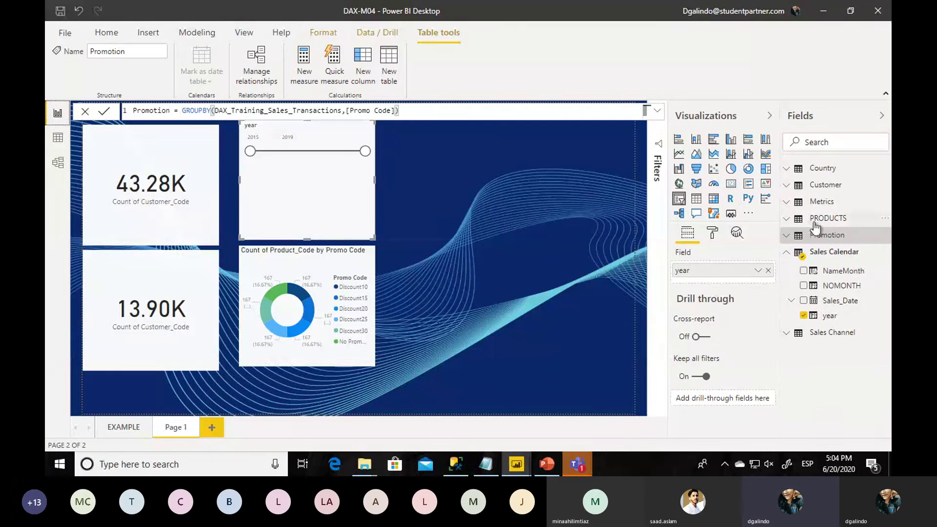
{"action": "left_click", "coordinate": [333, 59]}
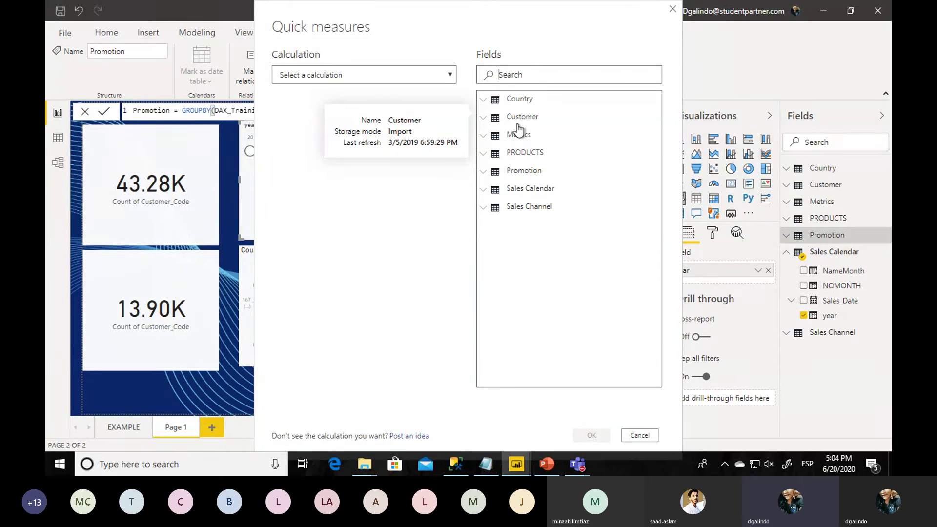
{"action": "left_click", "coordinate": [422, 74]}
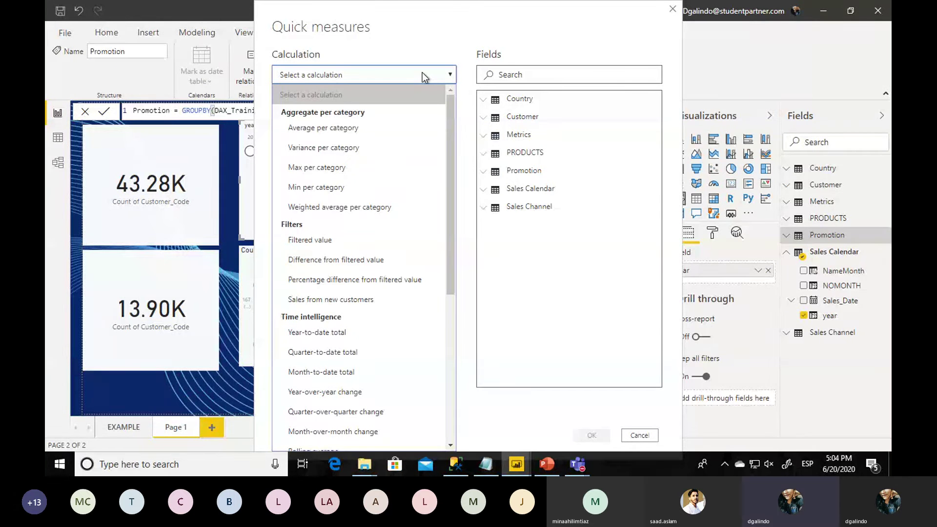
{"action": "left_click", "coordinate": [349, 244]}
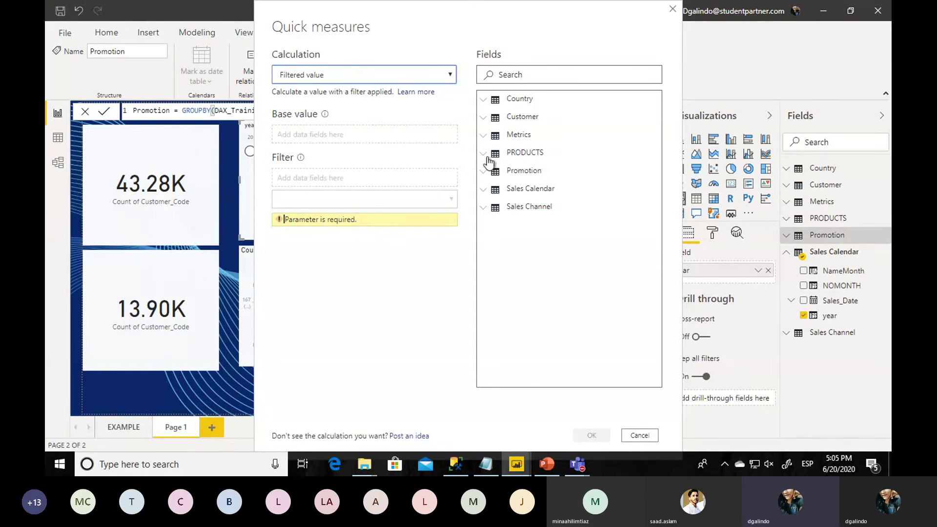
{"action": "left_click", "coordinate": [485, 154]}
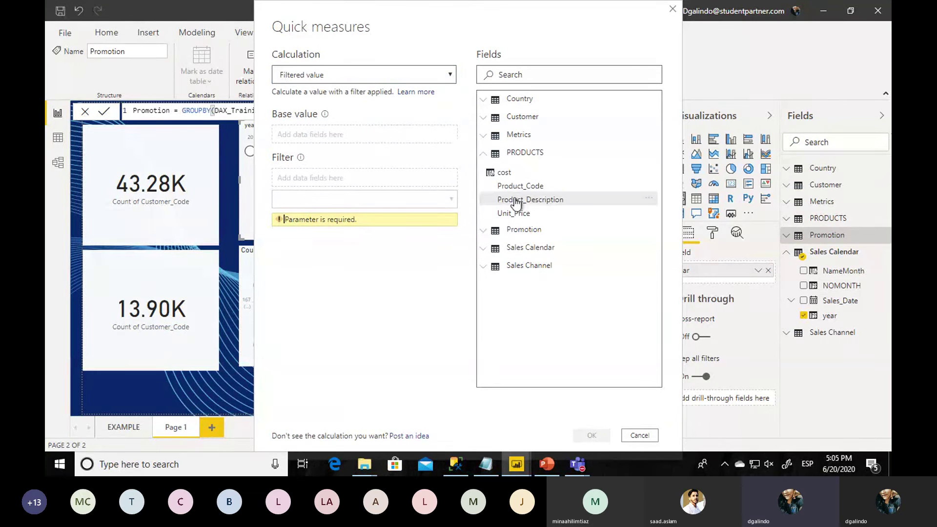
{"action": "left_click_drag", "start_coordinate": [542, 189], "coordinate": [350, 135]}
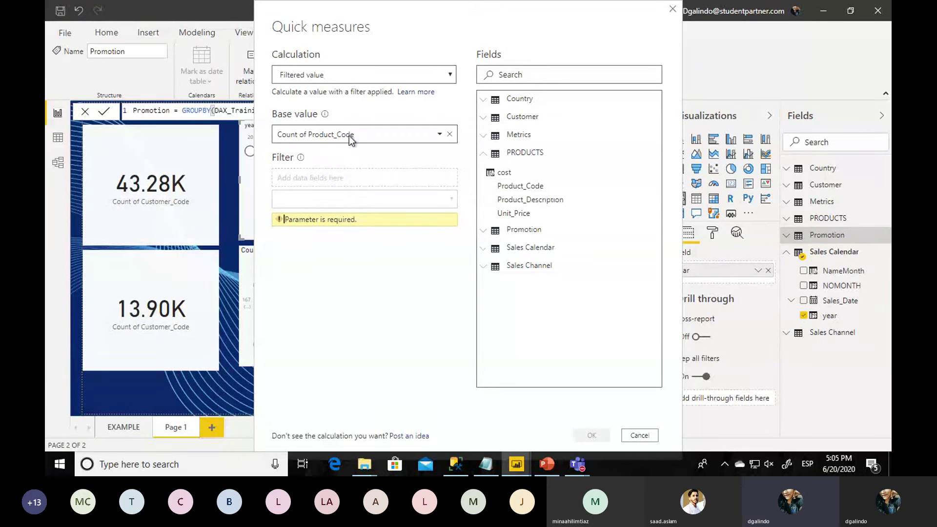
{"action": "left_click", "coordinate": [439, 135]}
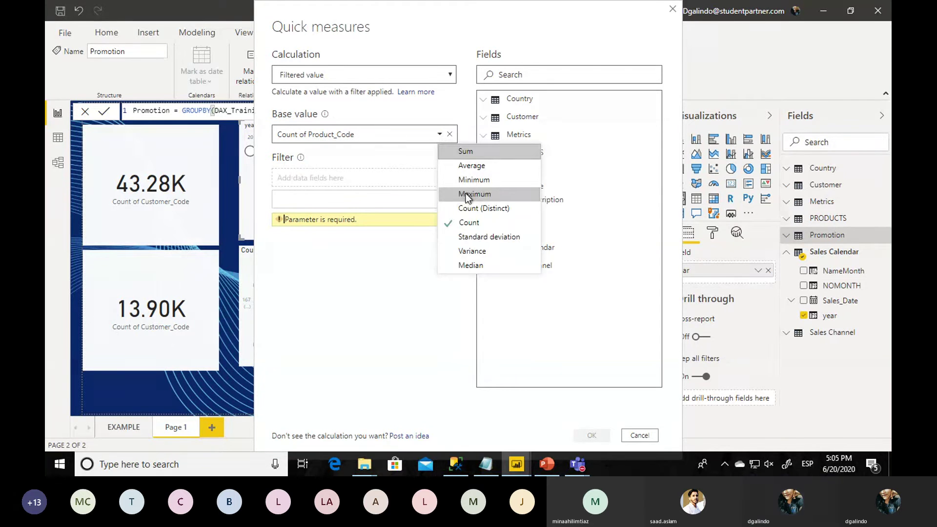
{"action": "left_click", "coordinate": [471, 211]}
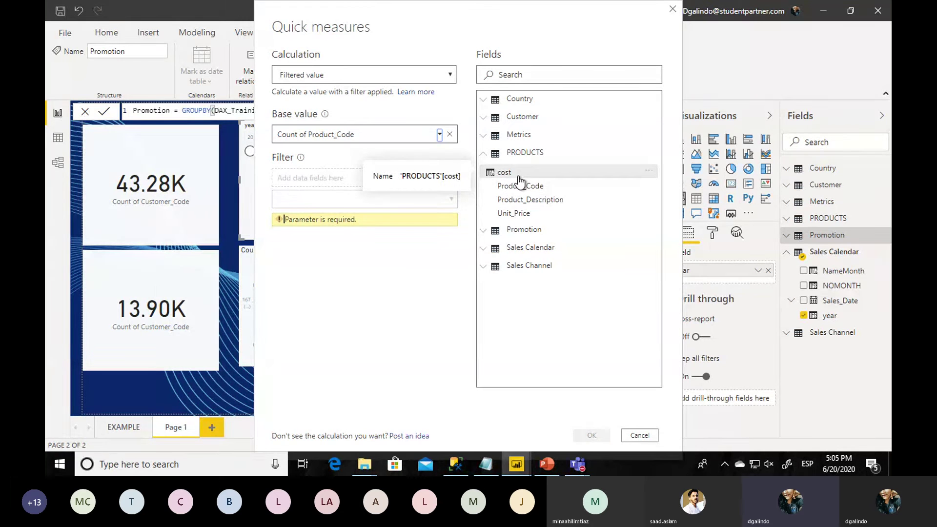
Step: Filter the quick measure by the PRODUCTS cost field with the value expensive and create the measure
{"action": "left_click_drag", "start_coordinate": [531, 178], "coordinate": [350, 182]}
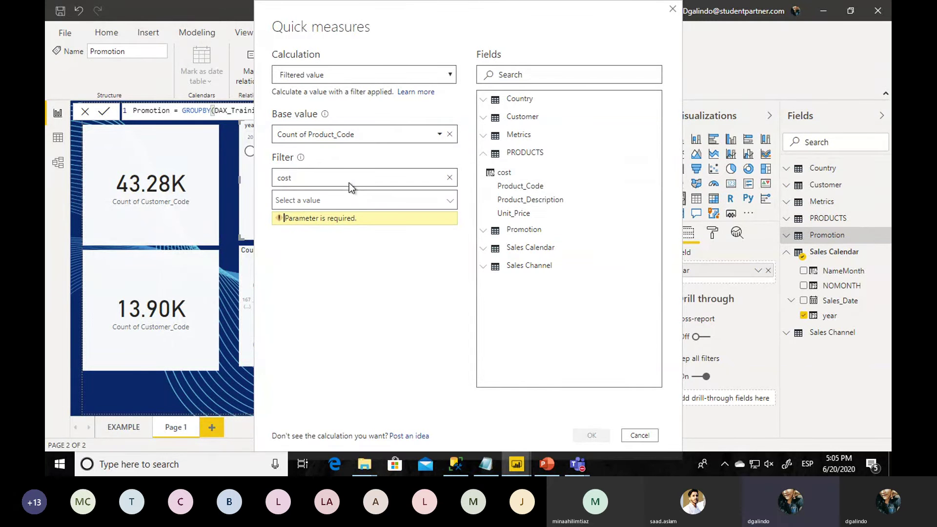
{"action": "left_click", "coordinate": [391, 200]}
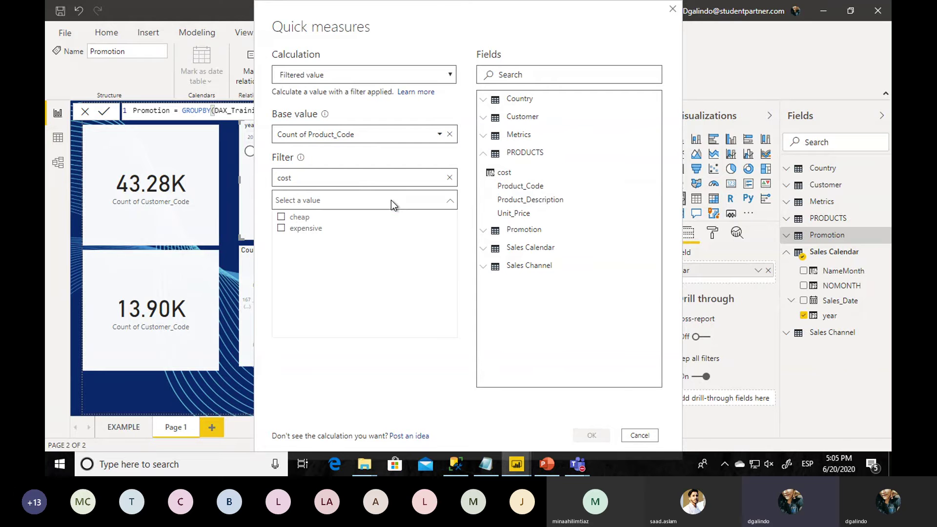
{"action": "left_click", "coordinate": [281, 228]}
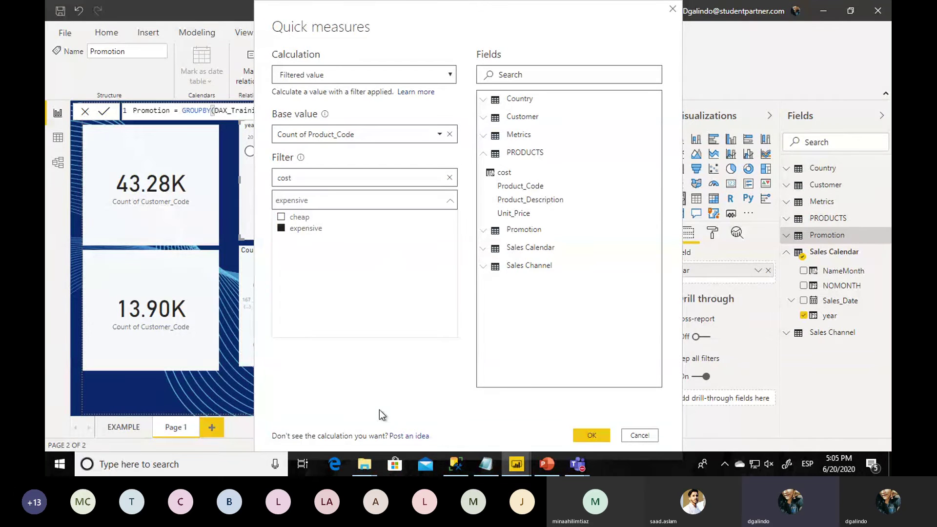
{"action": "left_click", "coordinate": [409, 394]}
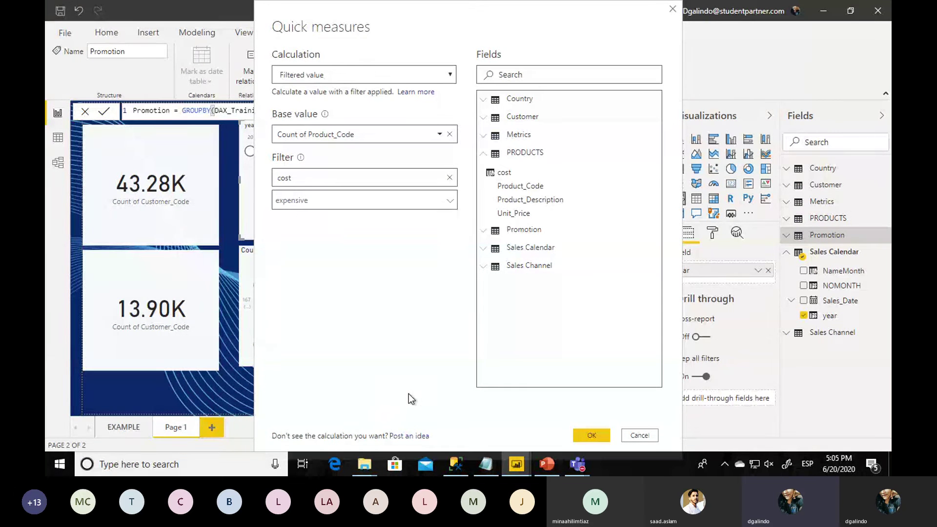
{"action": "left_click", "coordinate": [597, 434]}
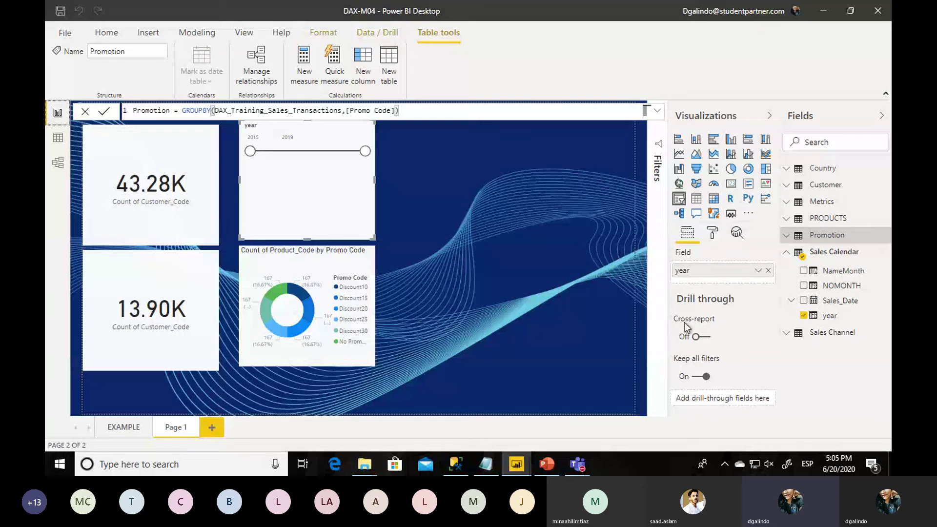
Step: Locate the new quick measure for expensive products among the model's tables and review its DAX formula
{"action": "left_click", "coordinate": [568, 203]}
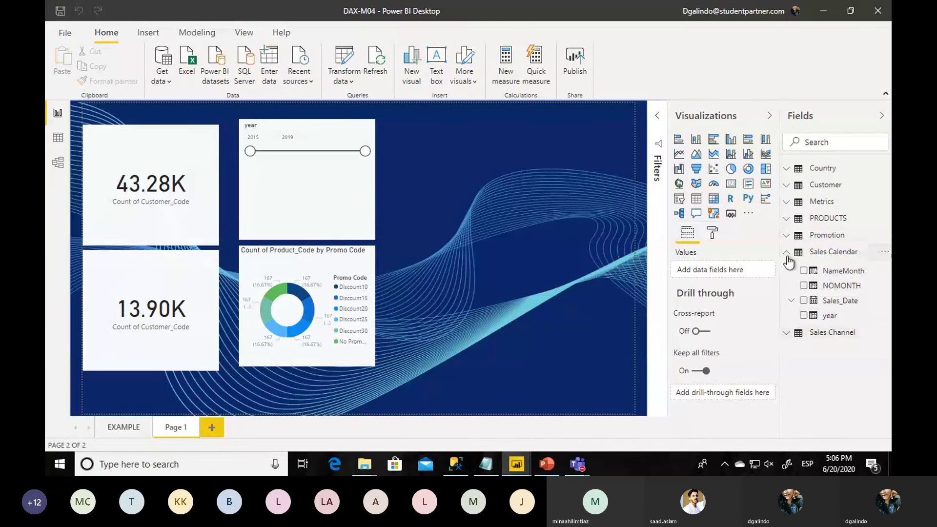
{"action": "left_click", "coordinate": [789, 220]}
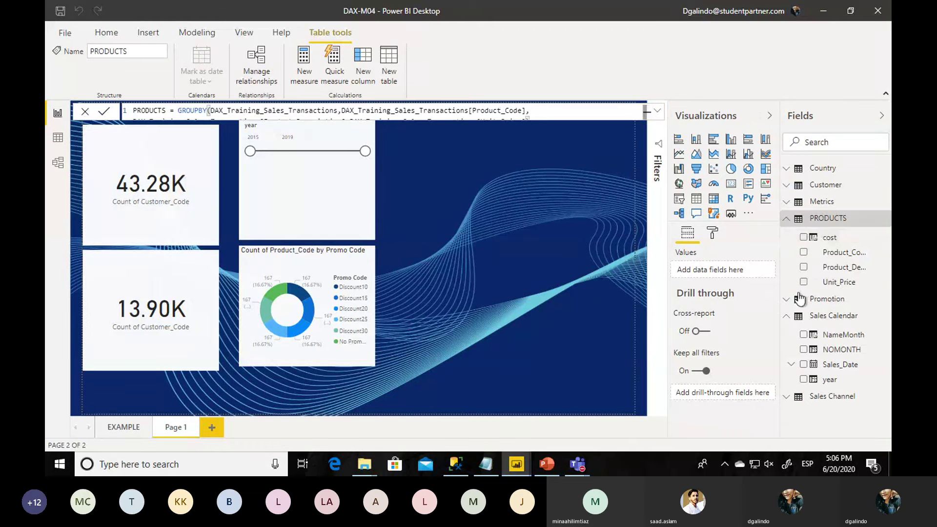
{"action": "left_click", "coordinate": [786, 398]}
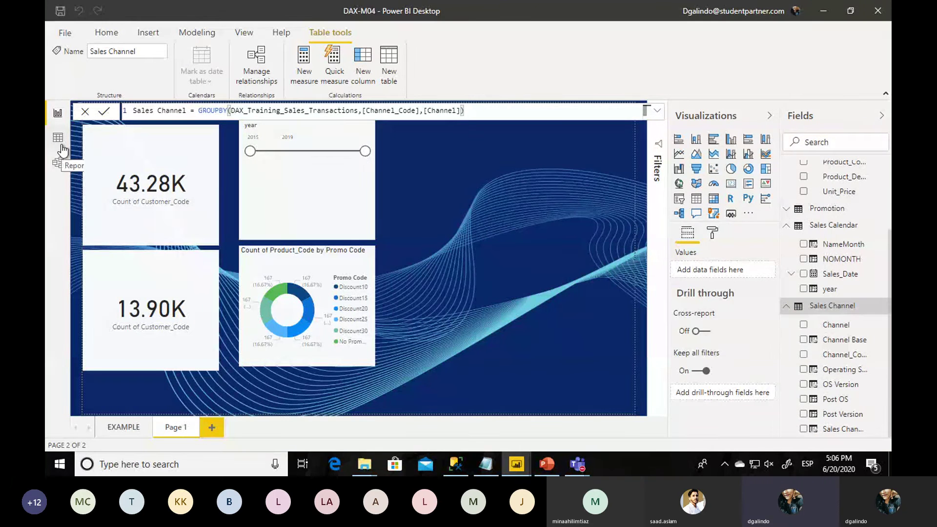
{"action": "left_click", "coordinate": [477, 242]}
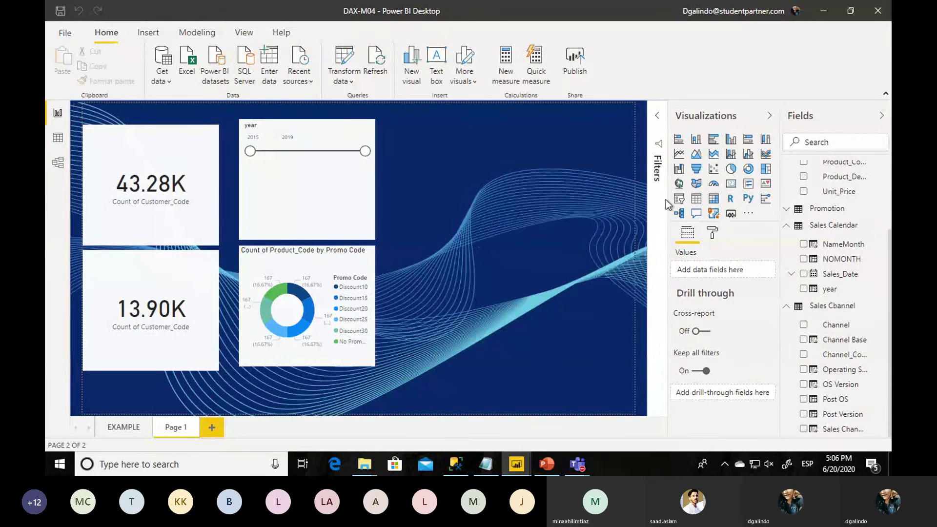
{"action": "scroll", "coordinate": [818, 195], "scroll_direction": "up", "scroll_amount": 3}
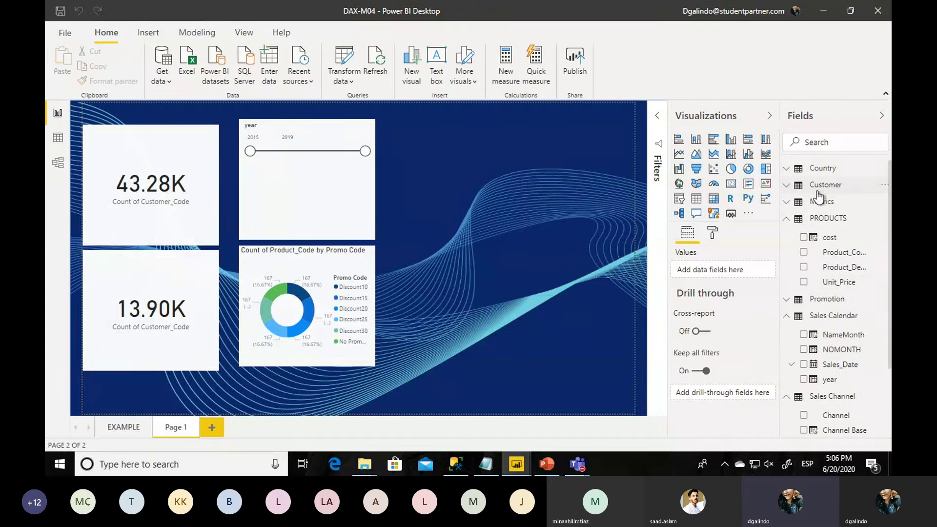
{"action": "left_click", "coordinate": [786, 169]}
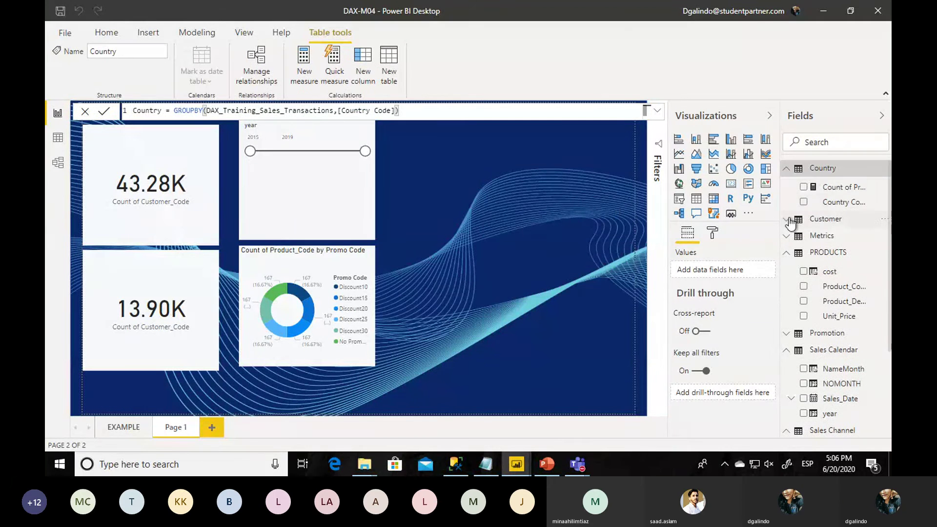
{"action": "left_click", "coordinate": [834, 188]}
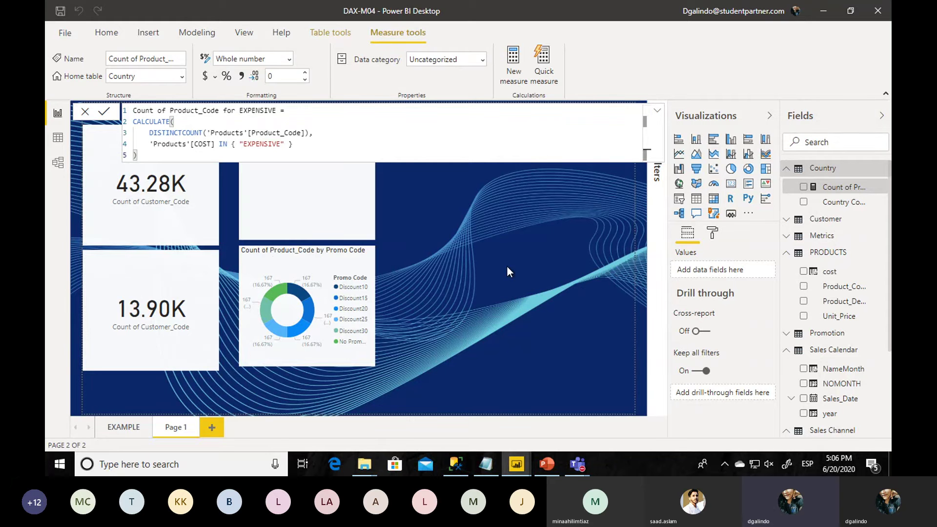
Step: Add a card beside the year slicer showing Count of Product_Code for EXPENSIVE from Country, and widen it
{"action": "left_click", "coordinate": [481, 235]}
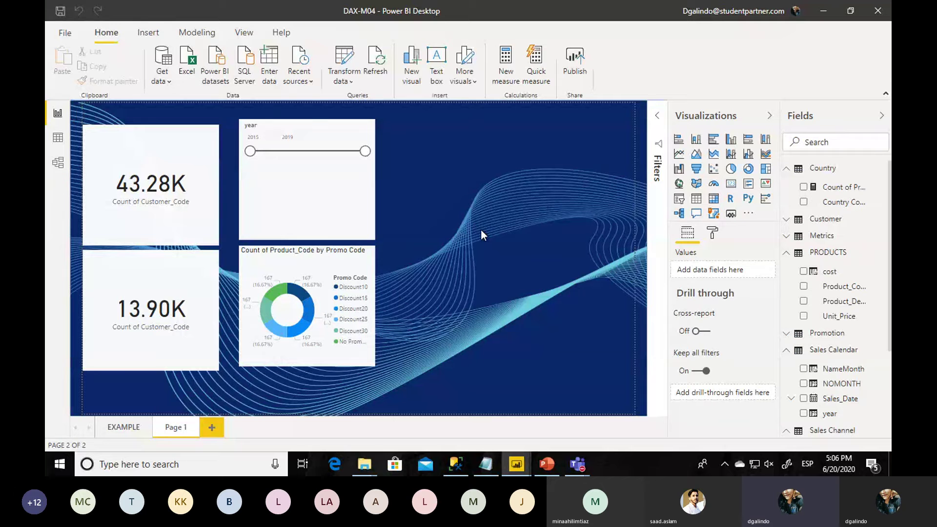
{"action": "left_click", "coordinate": [731, 188]}
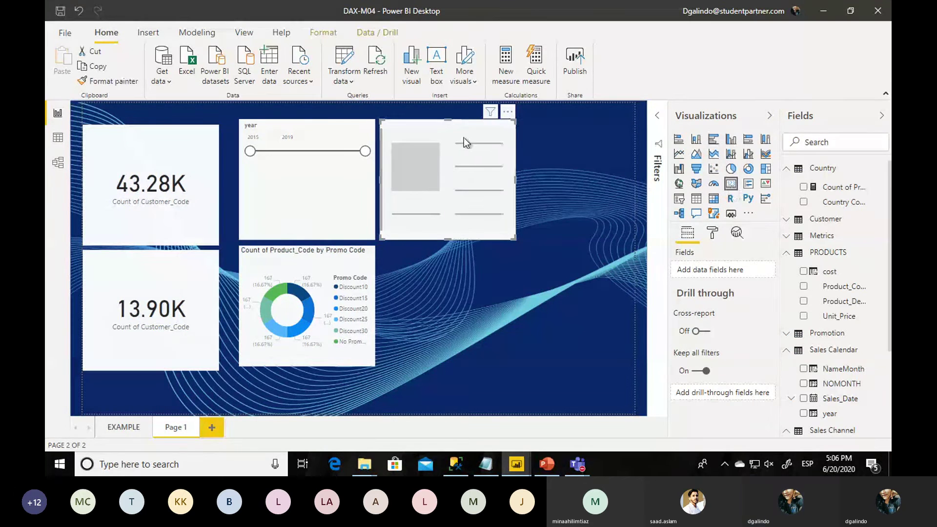
{"action": "left_click", "coordinate": [803, 188]}
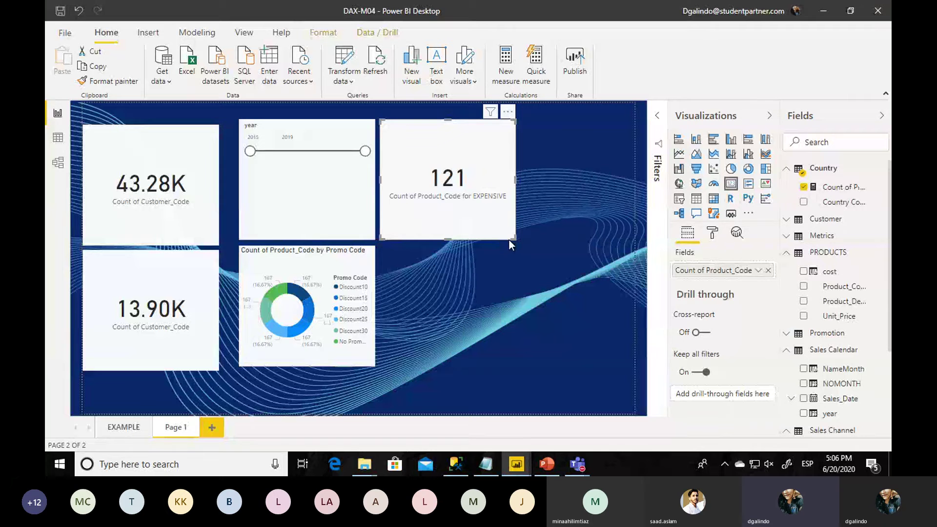
{"action": "left_click_drag", "start_coordinate": [512, 239], "coordinate": [602, 241]}
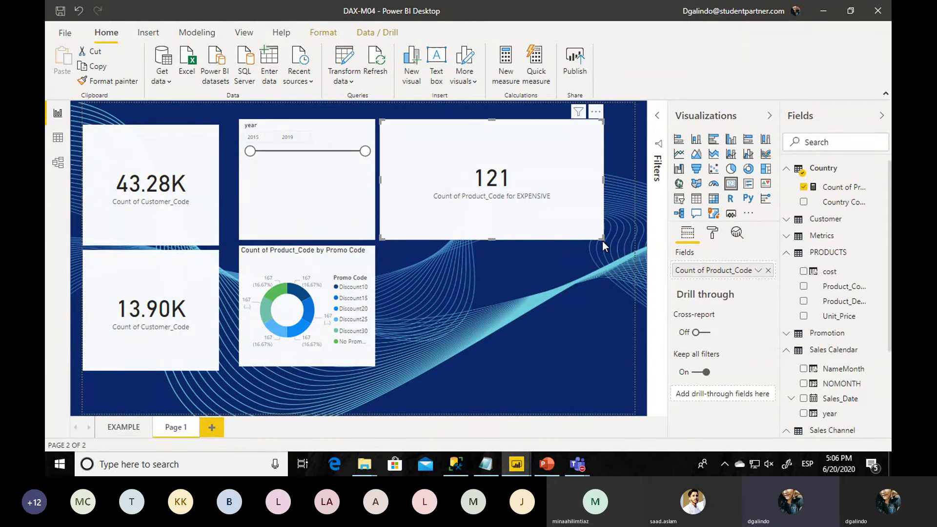
{"action": "left_click", "coordinate": [334, 464]}
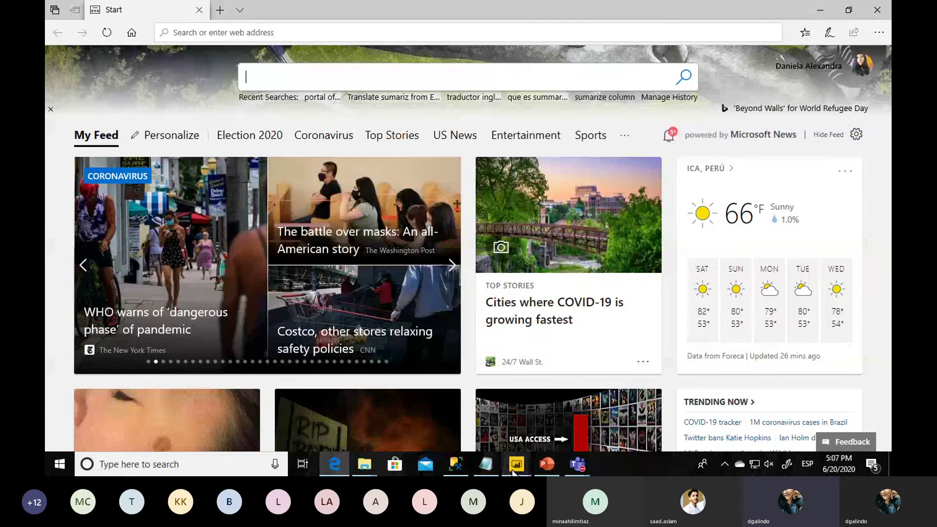
{"action": "mouse_move", "coordinate": [518, 472]}
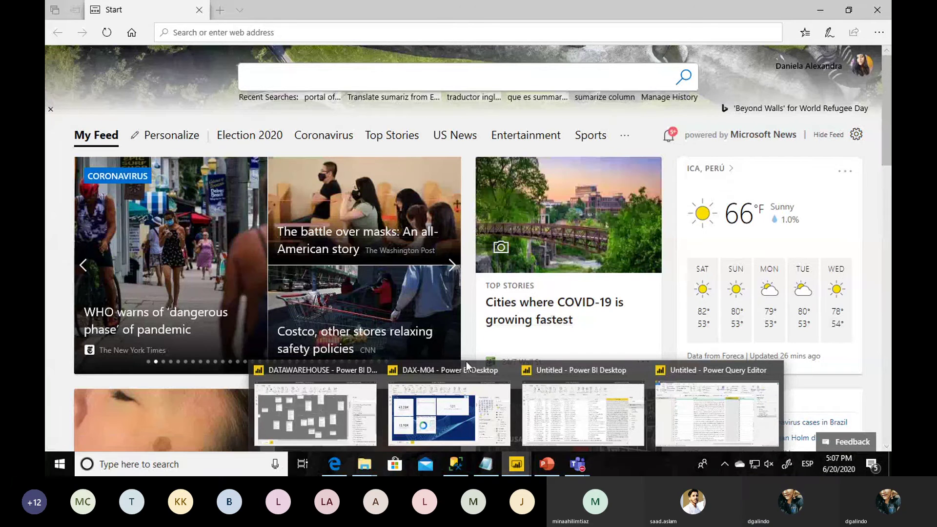
{"action": "mouse_move", "coordinate": [456, 389]}
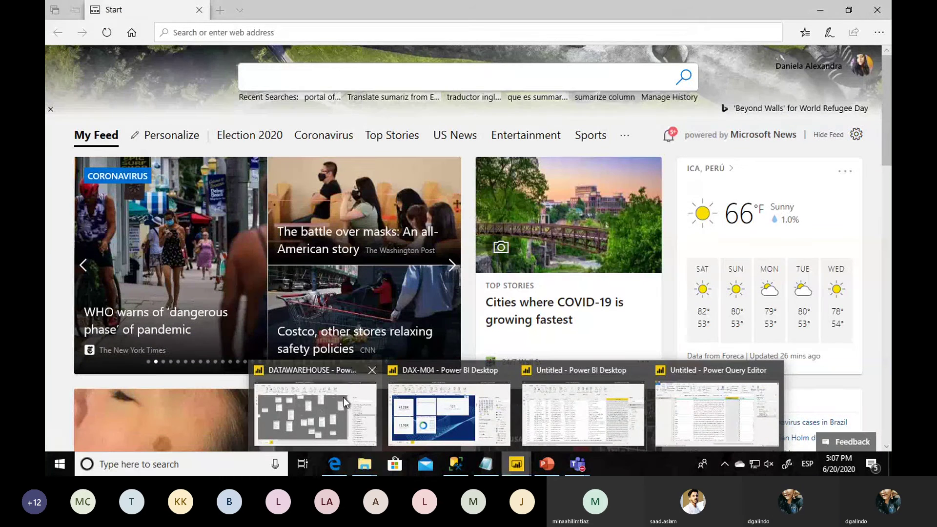
{"action": "left_click", "coordinate": [419, 404]}
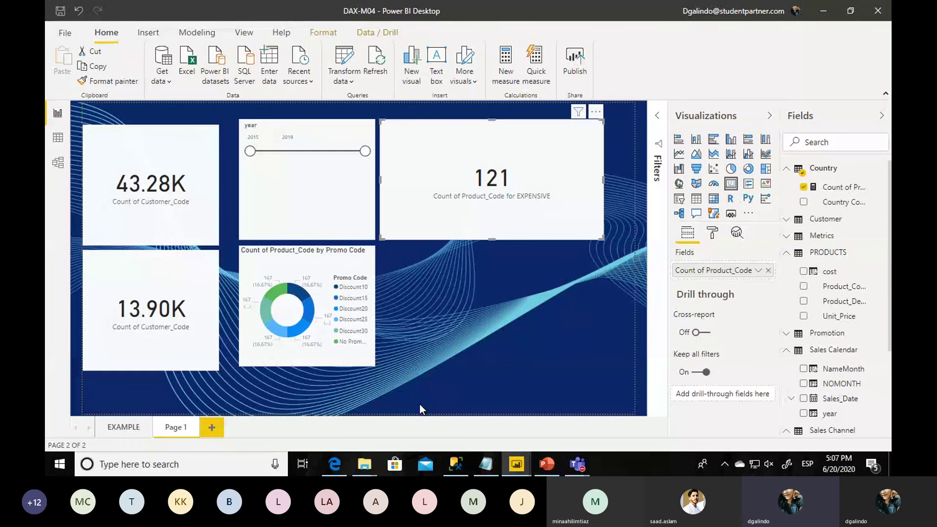
Step: On the EXAMPLE page, test cross-filtering with the GL country slice and the No Promo Code donut segment
{"action": "left_click", "coordinate": [117, 427]}
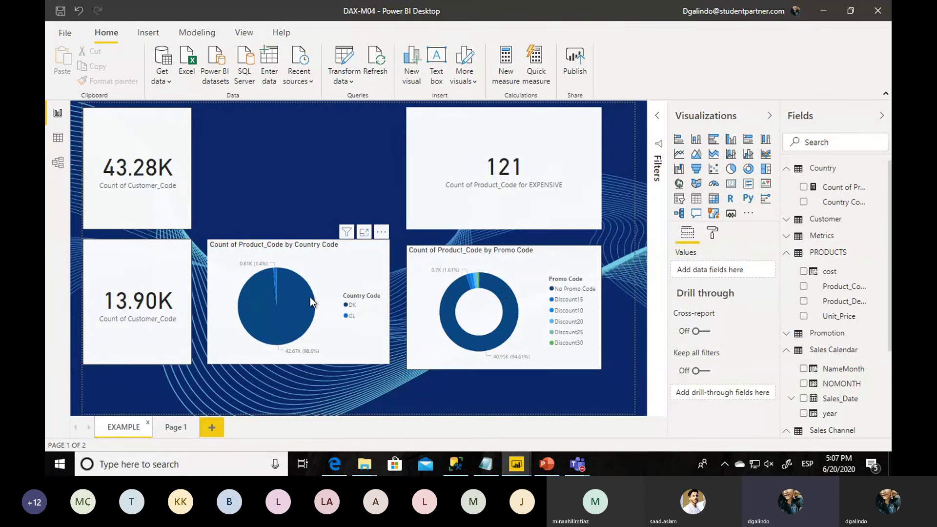
{"action": "mouse_move", "coordinate": [300, 298]}
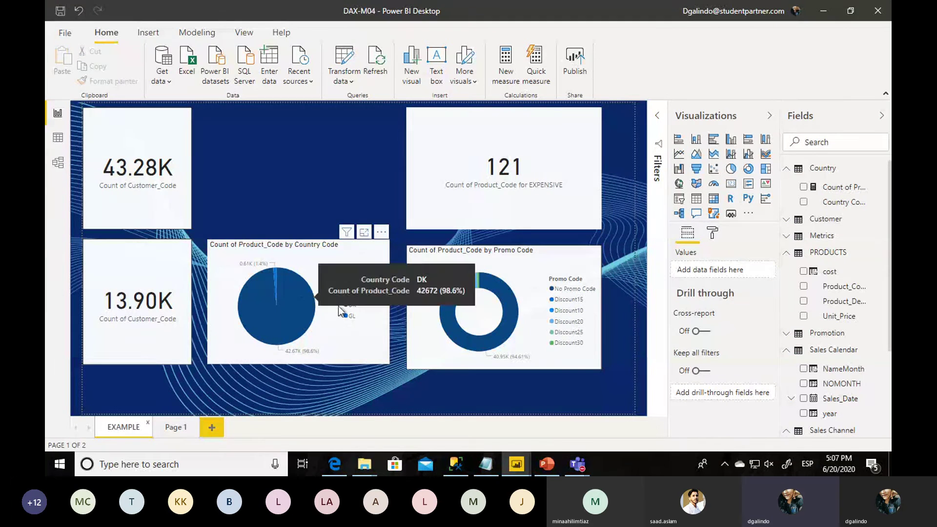
{"action": "left_click", "coordinate": [277, 282]}
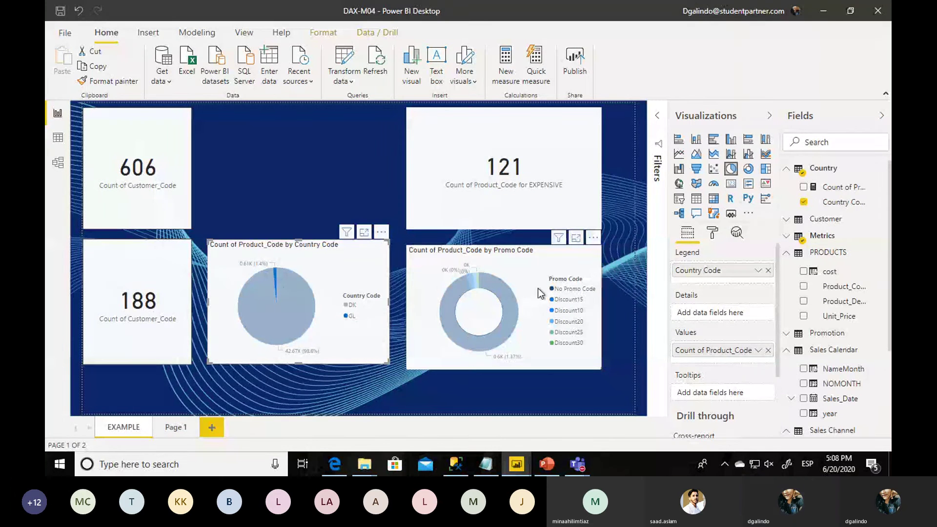
{"action": "left_click", "coordinate": [506, 295]}
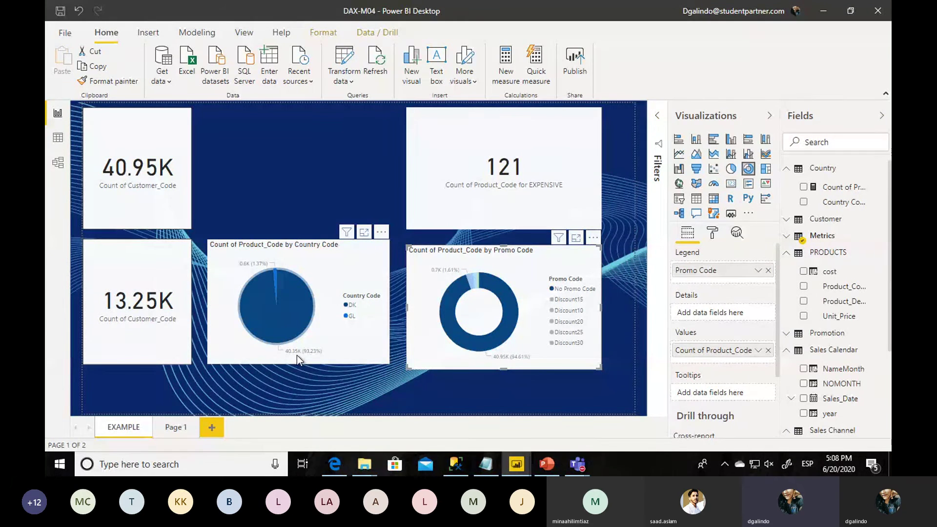
Step: Switch to Microsoft Edge and open the published report at bit.ly/KALLPAGYM
{"action": "left_click", "coordinate": [333, 467]}
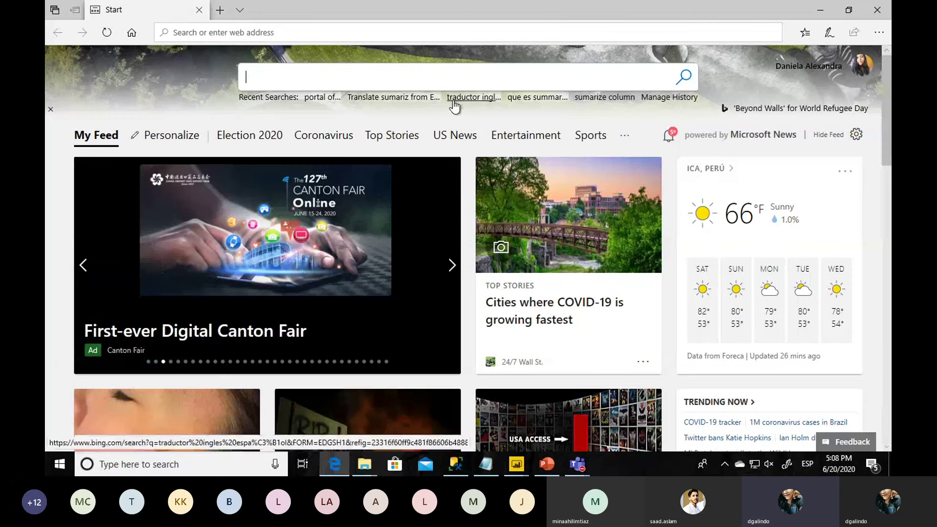
{"action": "left_click", "coordinate": [550, 32]}
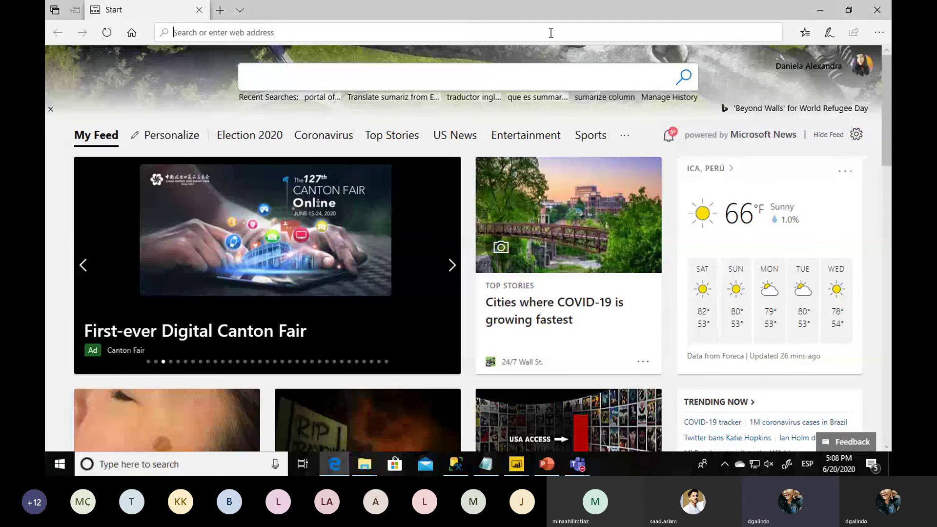
{"action": "type", "text": "bit.ly/KALLPAGYM"}
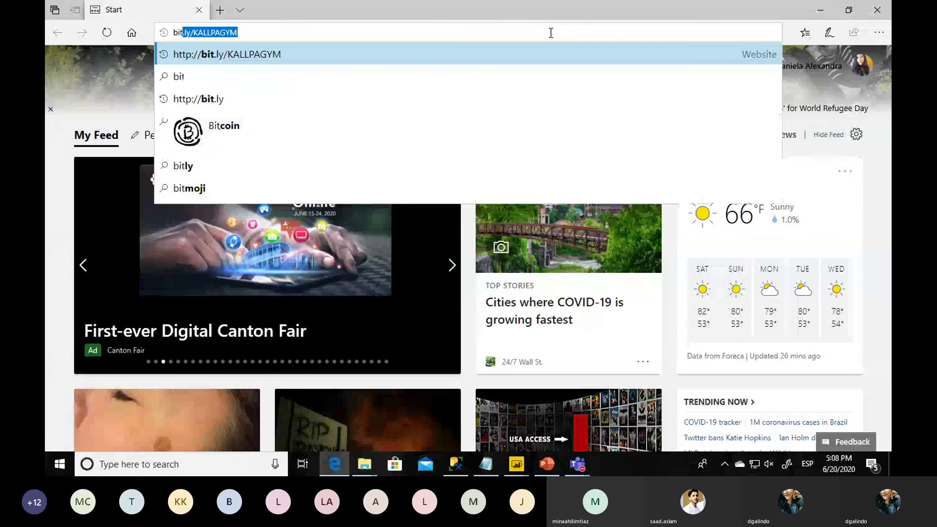
{"action": "key", "text": "End"}
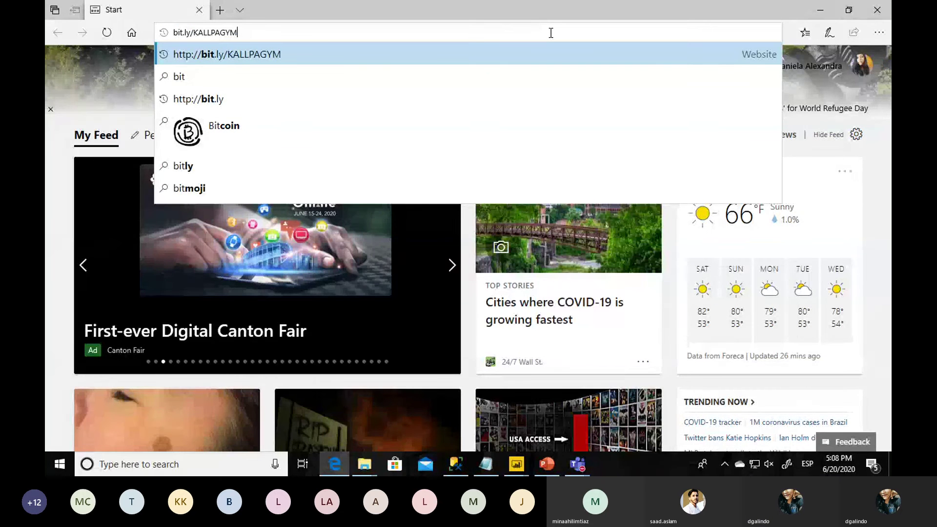
{"action": "left_click", "coordinate": [566, 54]}
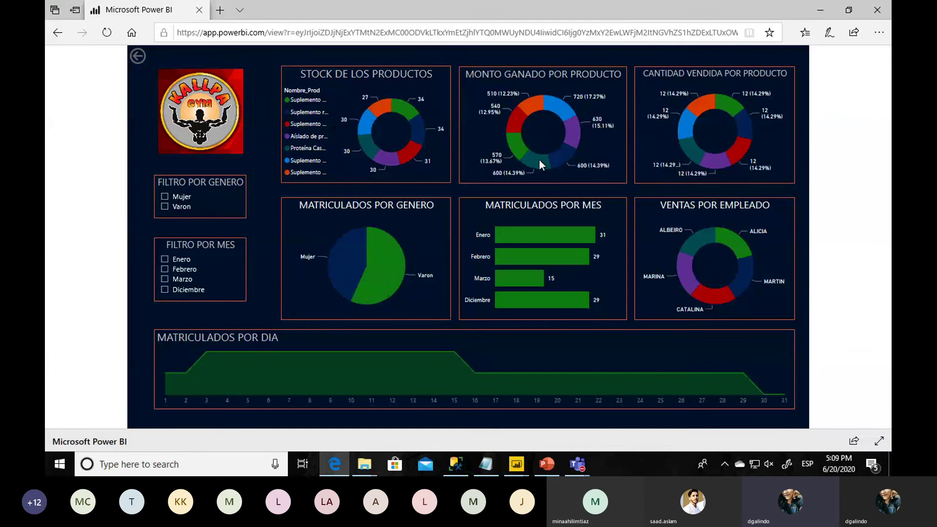
Step: Filter the Kallpa Gym report by gender Mujer and month Enero
{"action": "mouse_move", "coordinate": [538, 160]}
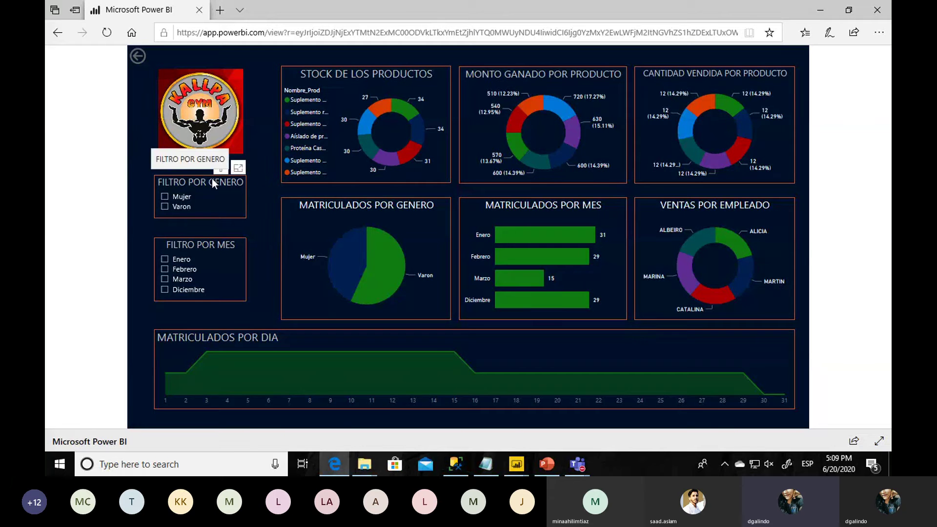
{"action": "left_click", "coordinate": [164, 197]}
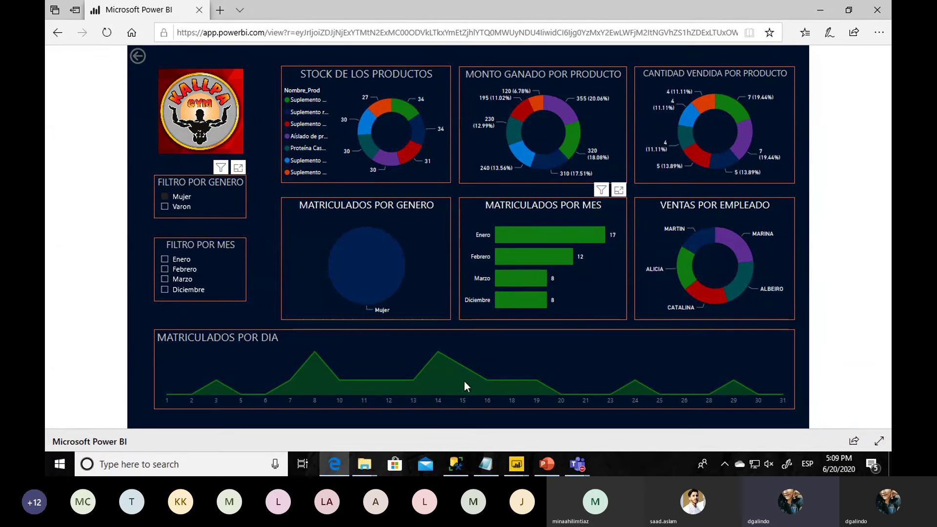
{"action": "mouse_move", "coordinate": [464, 382]}
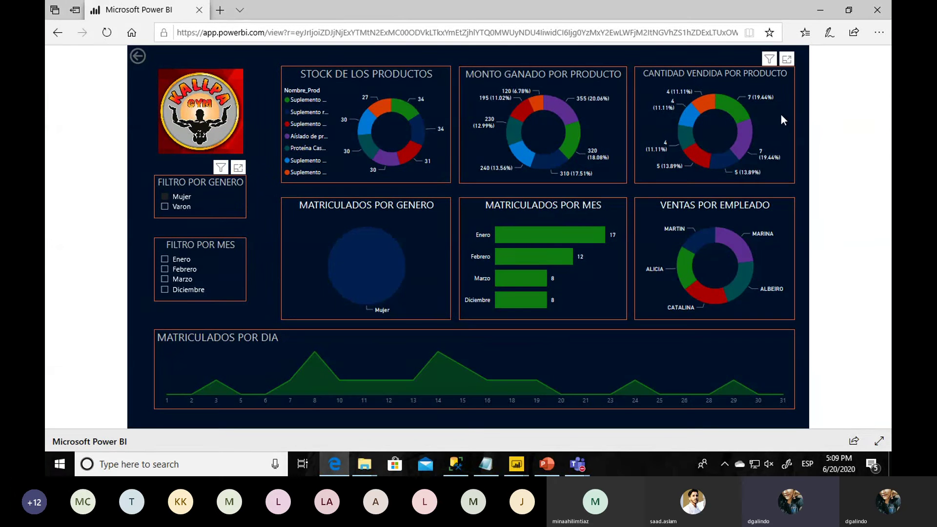
{"action": "left_click", "coordinate": [175, 197]}
{"action": "left_click", "coordinate": [165, 262]}
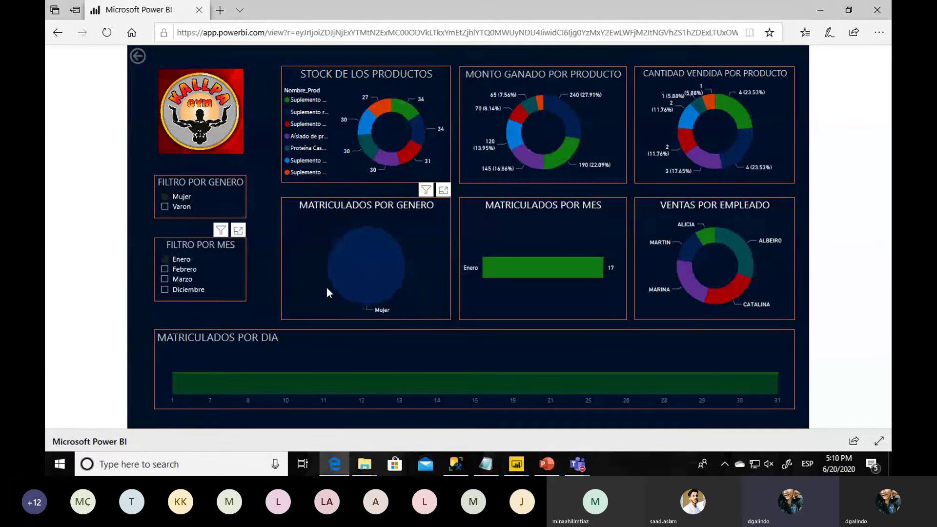
{"action": "mouse_move", "coordinate": [363, 268]}
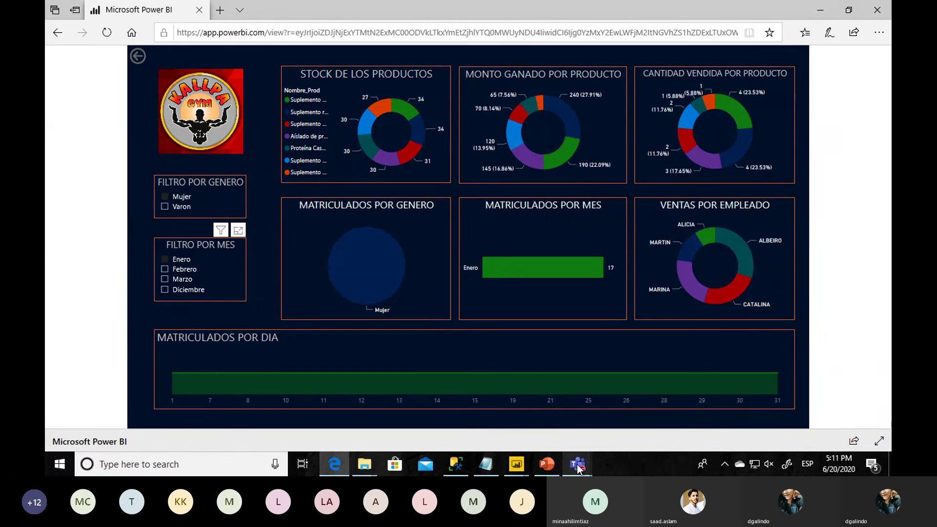
Step: Bring up the Microsoft Teams window of the call in progress over the report
{"action": "mouse_move", "coordinate": [574, 467]}
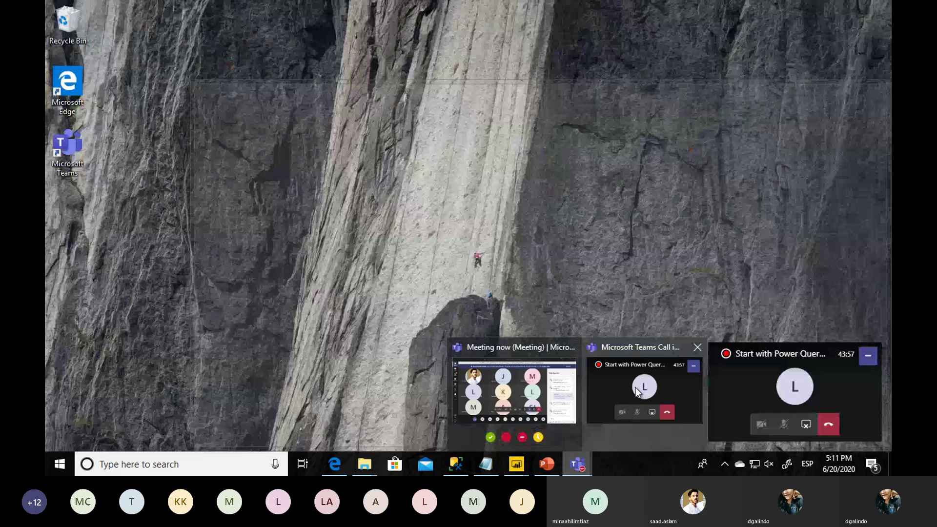
{"action": "left_click", "coordinate": [635, 388]}
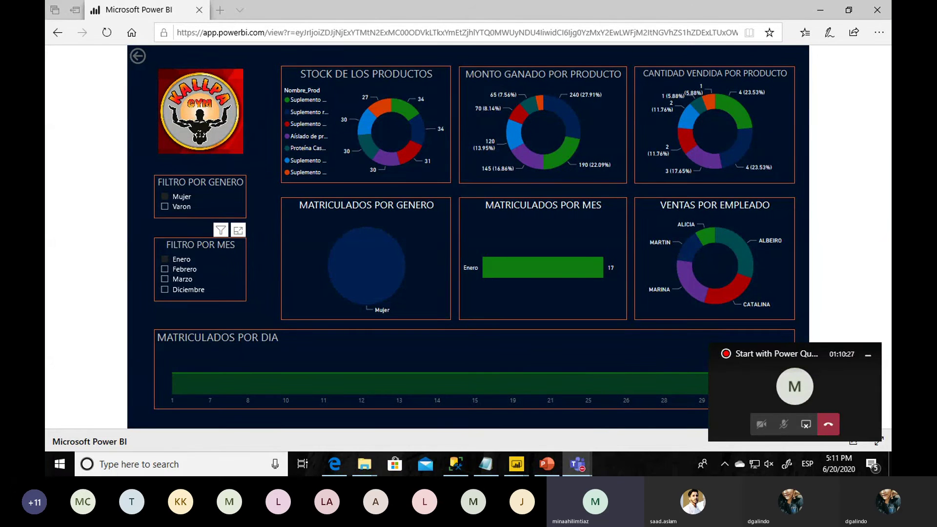
{"action": "mouse_move", "coordinate": [582, 472]}
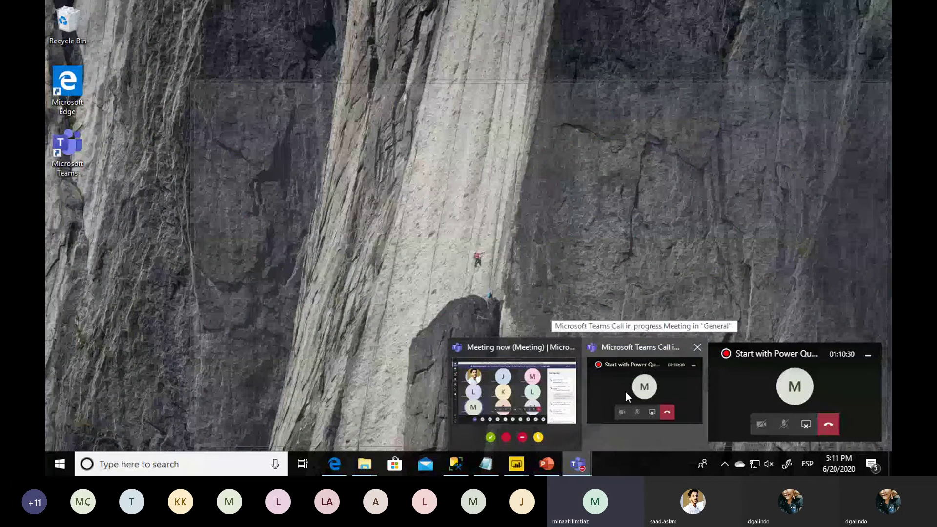
{"action": "left_click", "coordinate": [625, 390]}
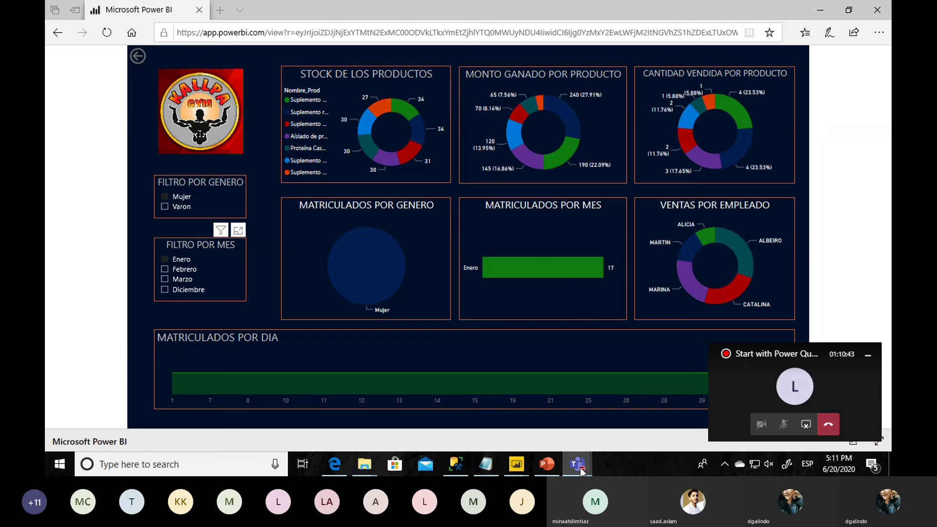
{"action": "mouse_move", "coordinate": [580, 467]}
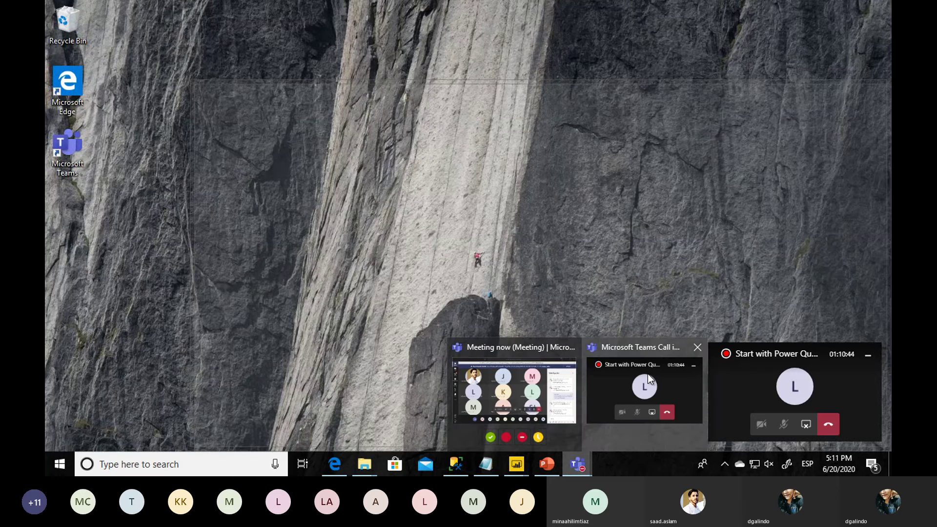
{"action": "left_click", "coordinate": [639, 374]}
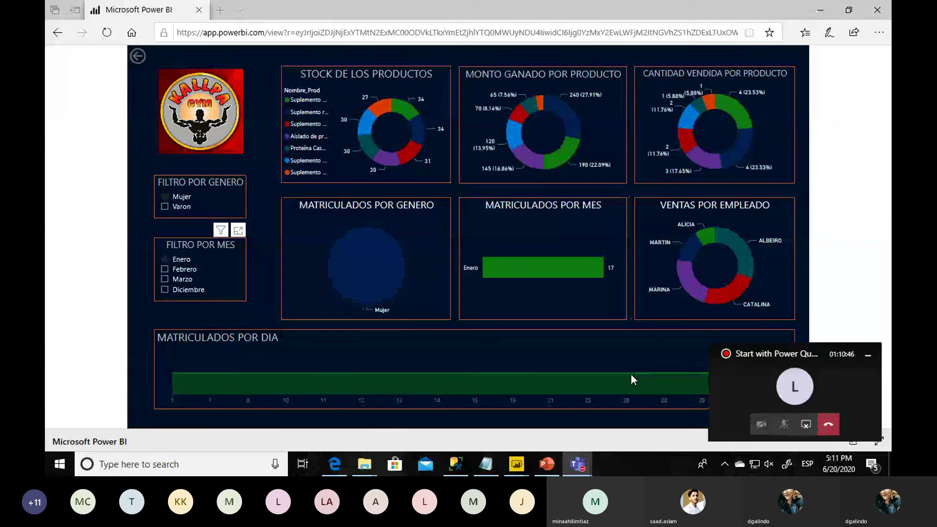
Step: Cross-highlight the Kallpa Gym report by day 21 in the MATRICULADOS POR DIA chart and clear that selection
{"action": "left_click", "coordinate": [537, 375]}
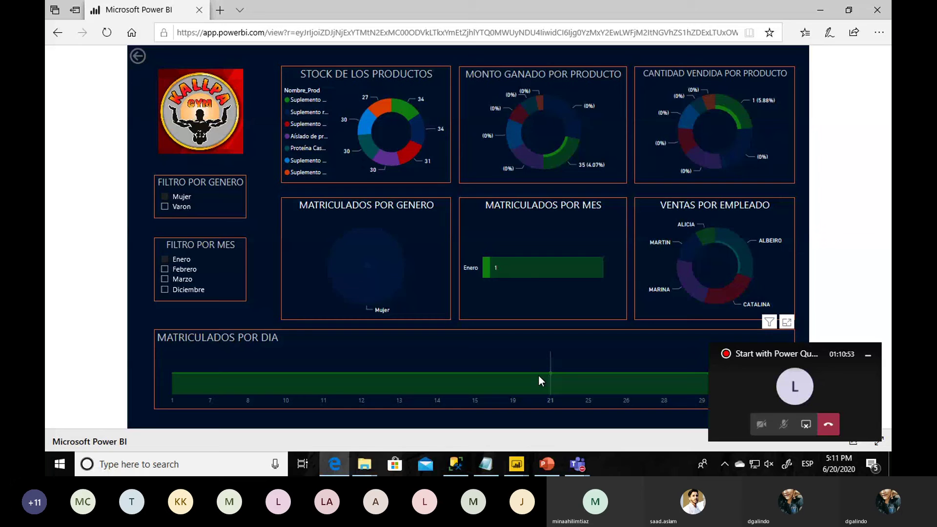
{"action": "left_click", "coordinate": [538, 375]}
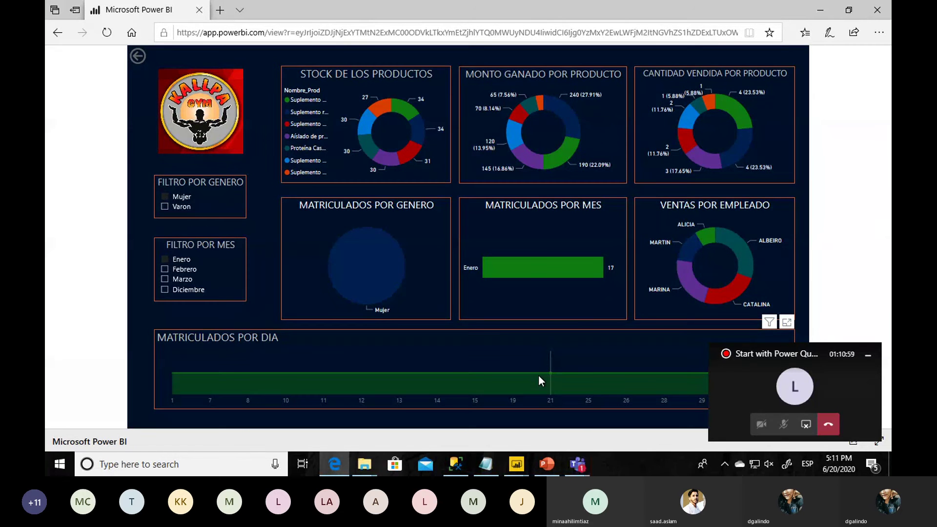
Step: Switch to the Microsoft Teams meeting window, check the newest meeting chat messages and stop sharing the screen
{"action": "mouse_move", "coordinate": [583, 472]}
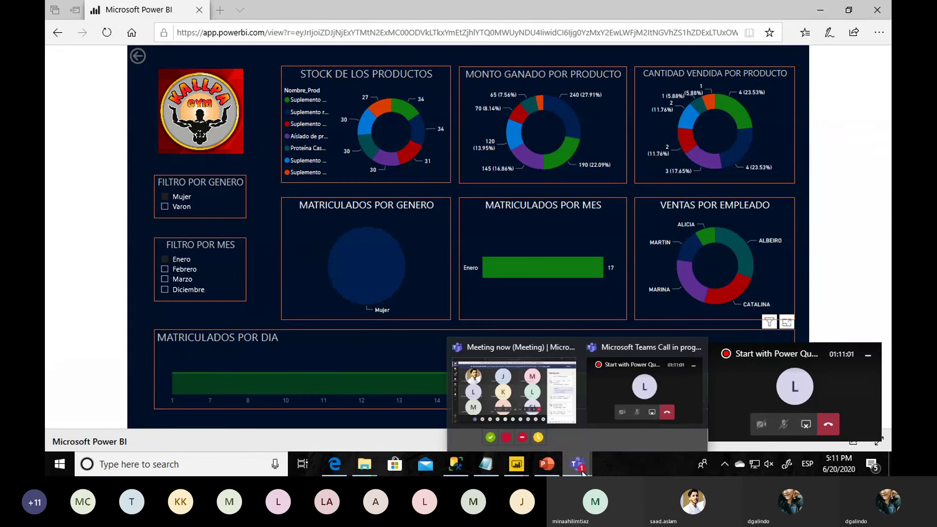
{"action": "left_click", "coordinate": [482, 390]}
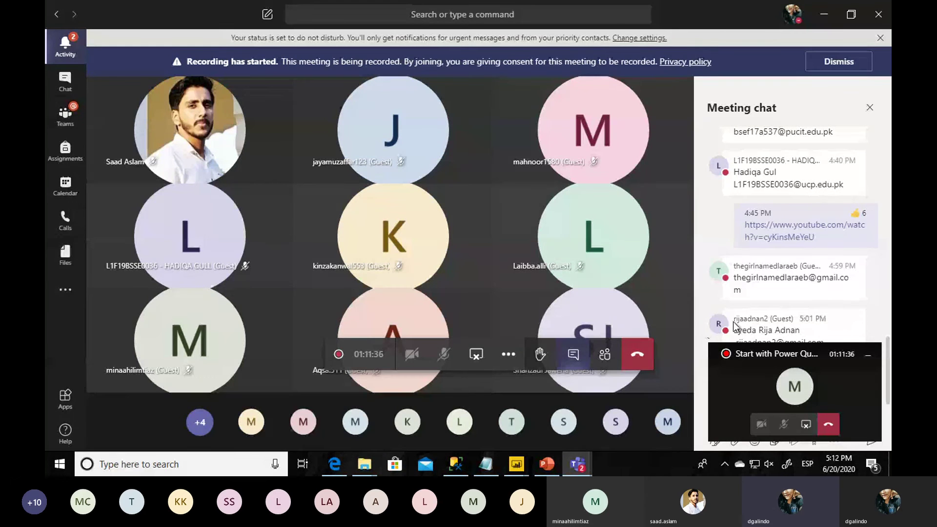
{"action": "mouse_move", "coordinate": [750, 315]}
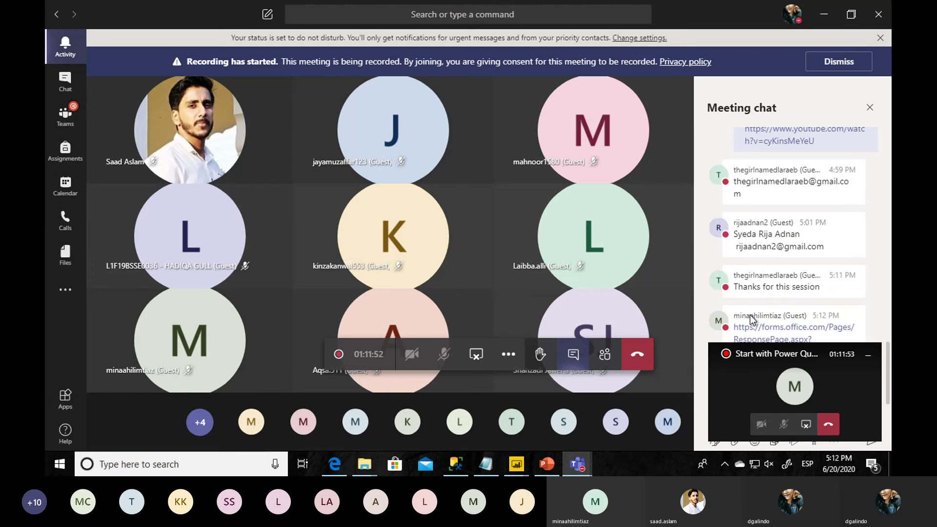
{"action": "mouse_move", "coordinate": [750, 315]}
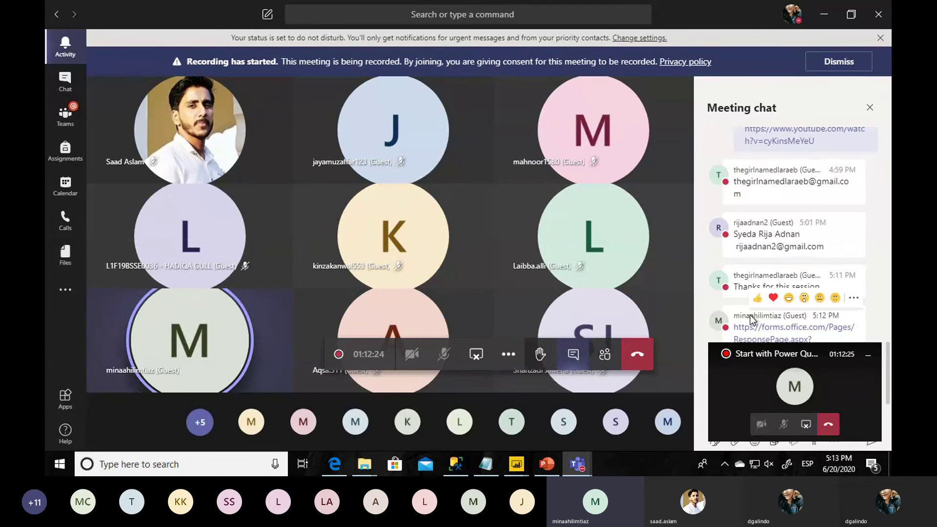
{"action": "scroll", "coordinate": [752, 318], "scroll_direction": "down", "scroll_amount": 1}
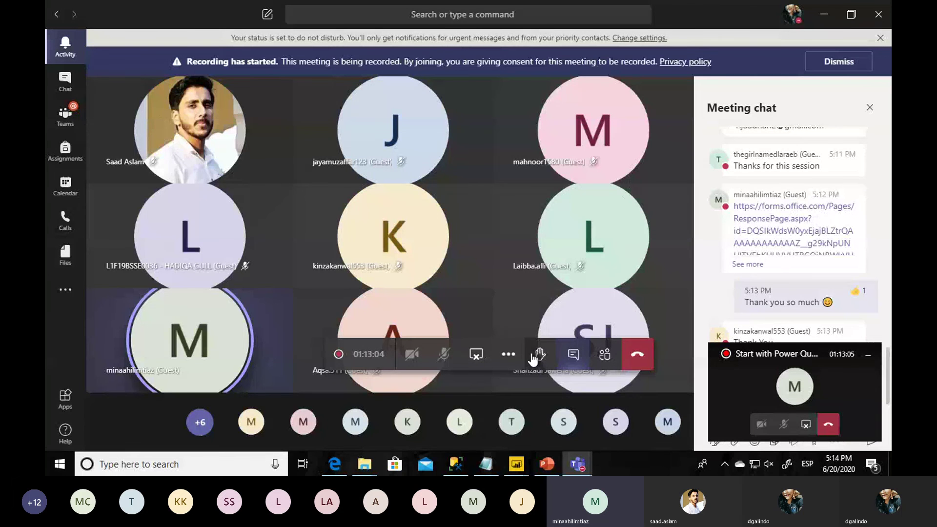
{"action": "left_click", "coordinate": [479, 361]}
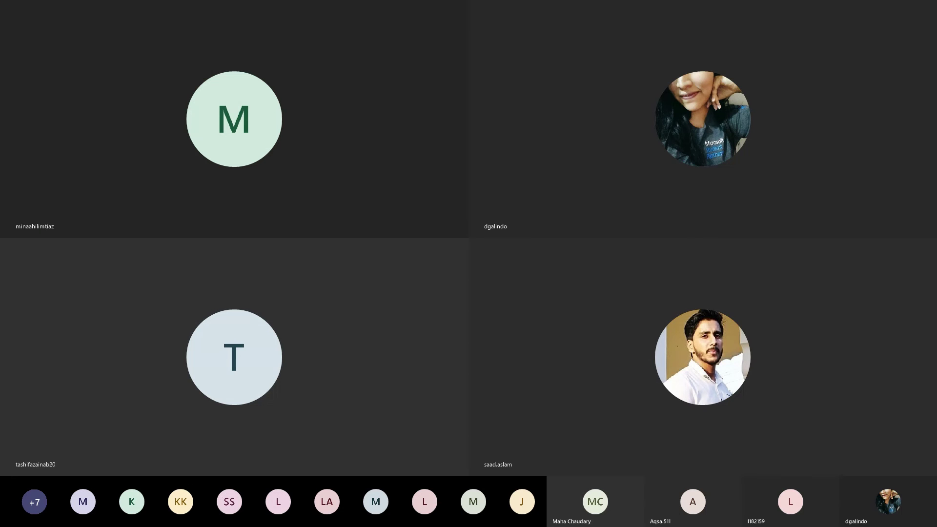